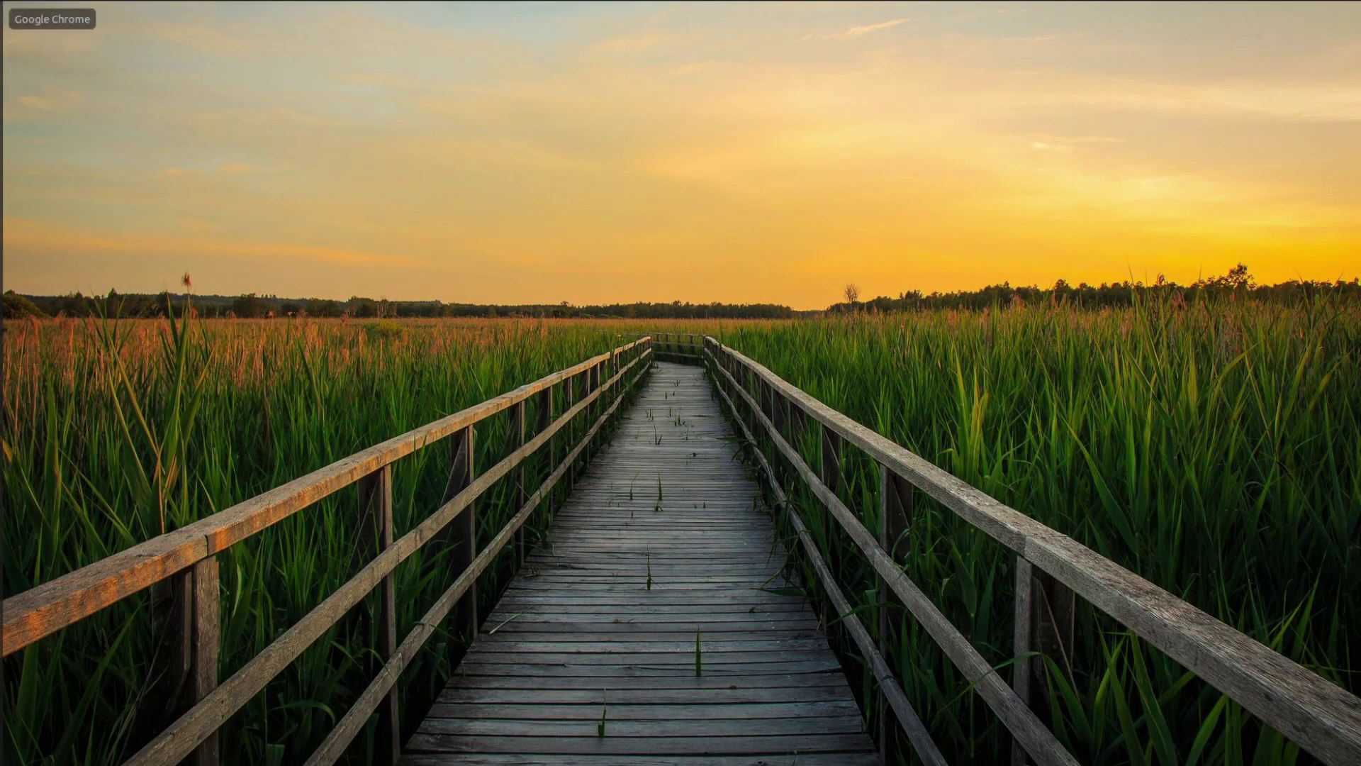
Step: Browse the Shelly Cloud Relays range, including the Shelly 1PM, then return to Home Assistant's Overview
left_click(51, 60)
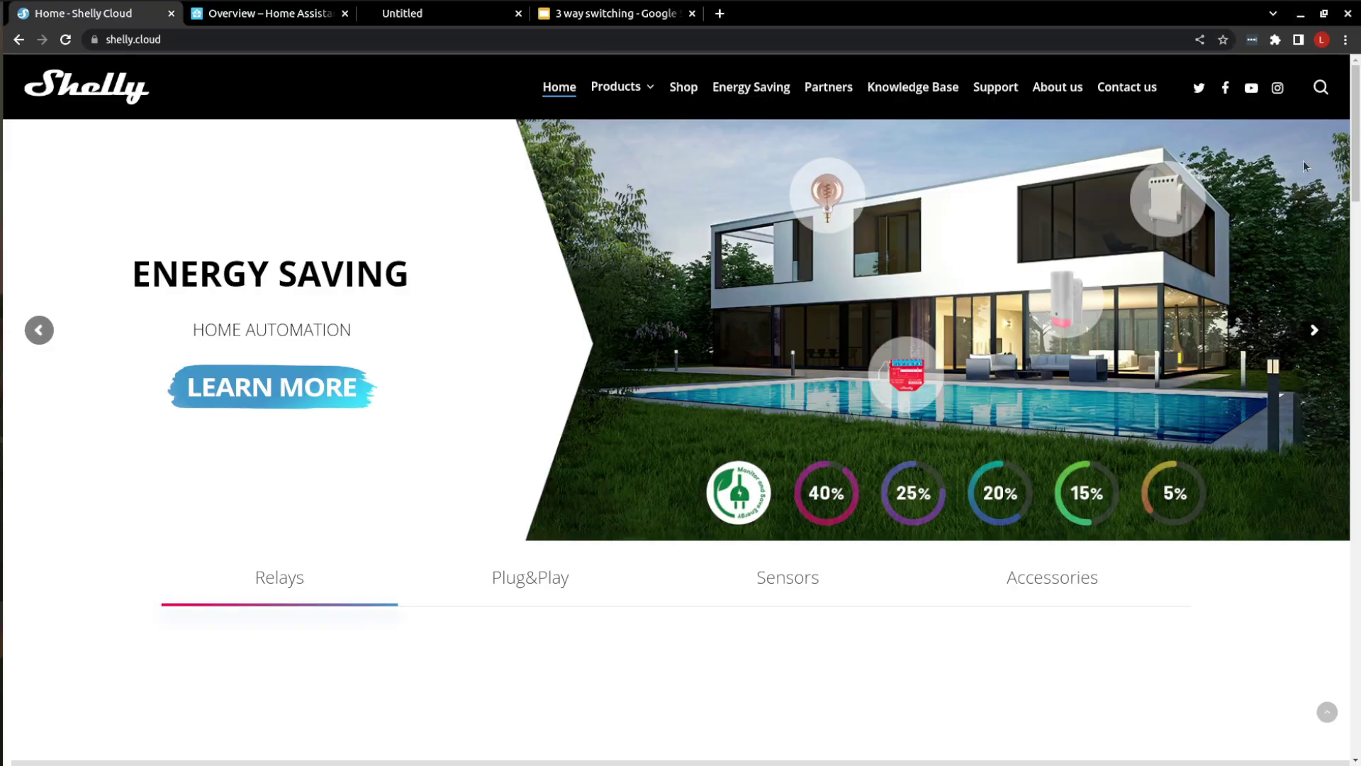
left_click_drag(1355, 125, 1358, 383)
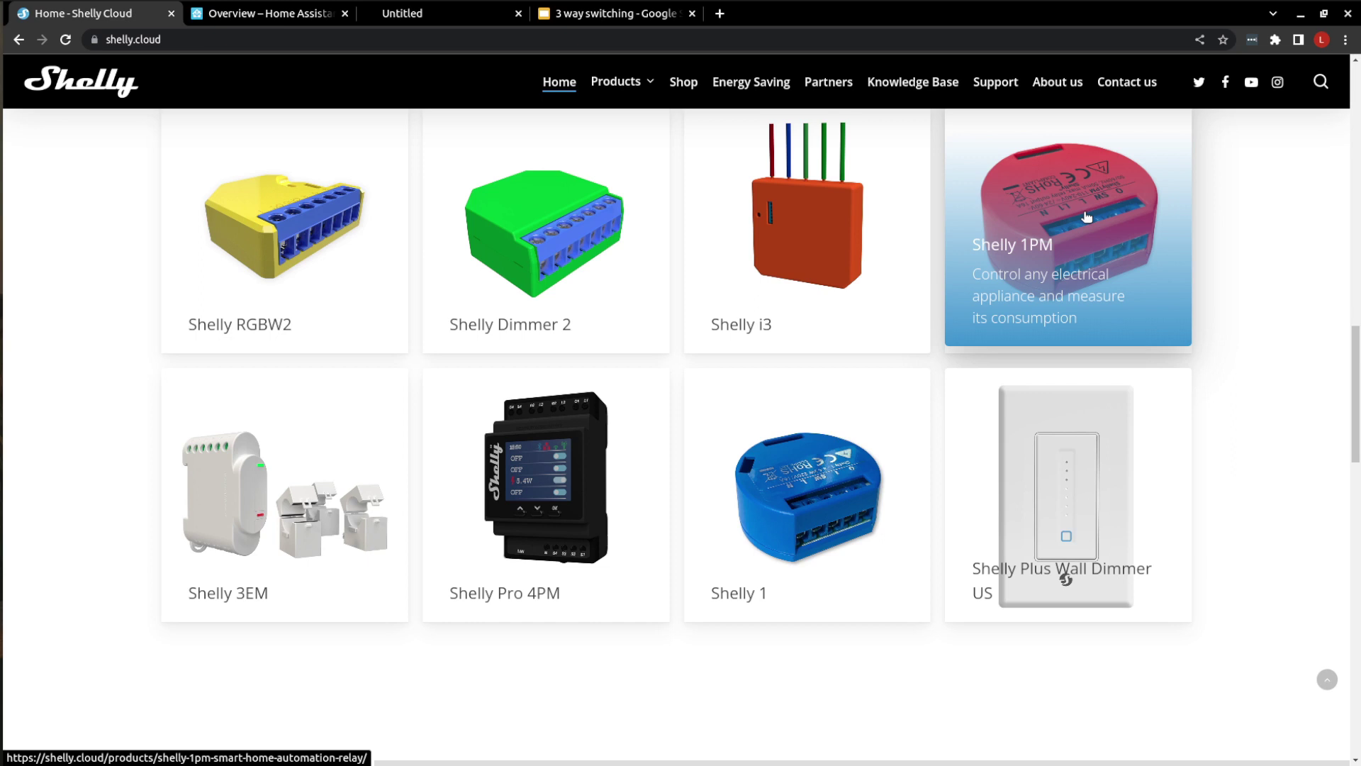
left_click(261, 15)
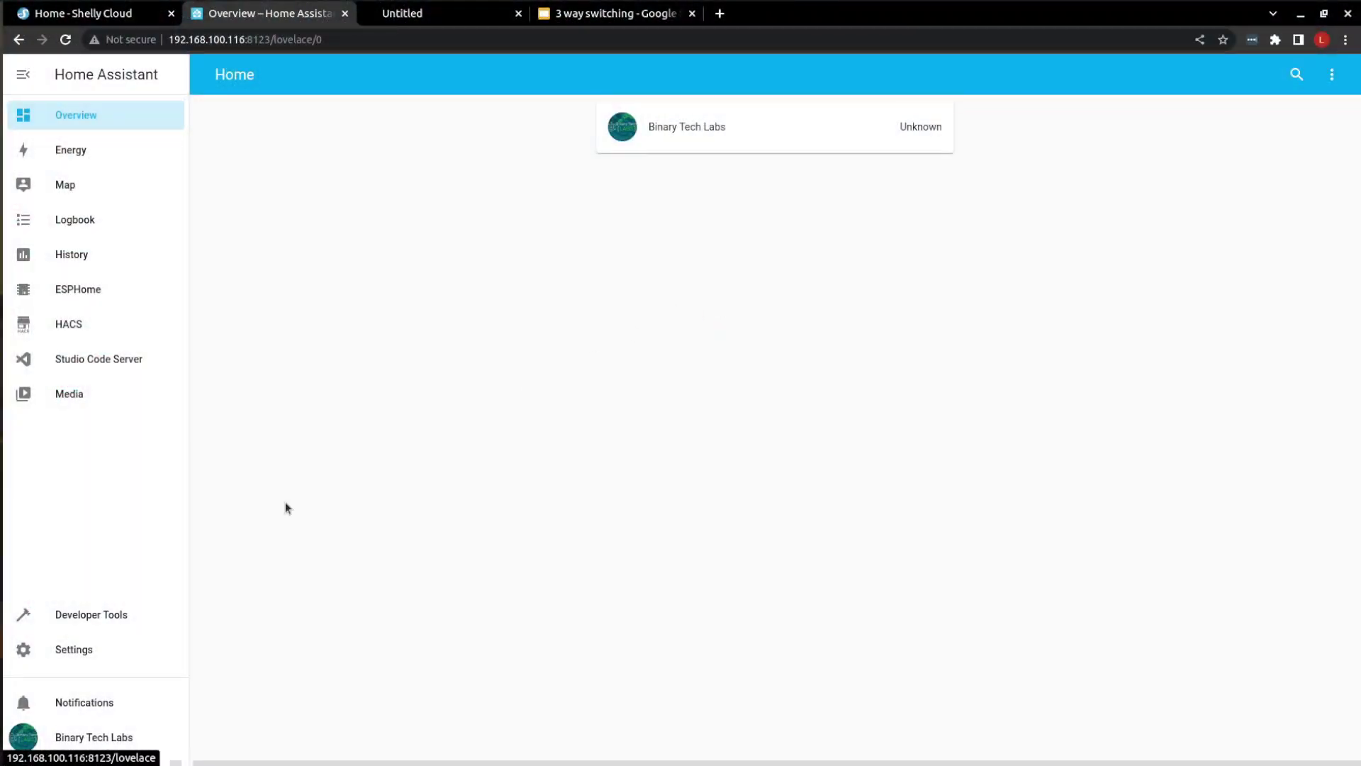
Step: Confirm Home Assistant 2022.8.2 under Settings > About, then bring up the 3 way switching slides
left_click(73, 653)
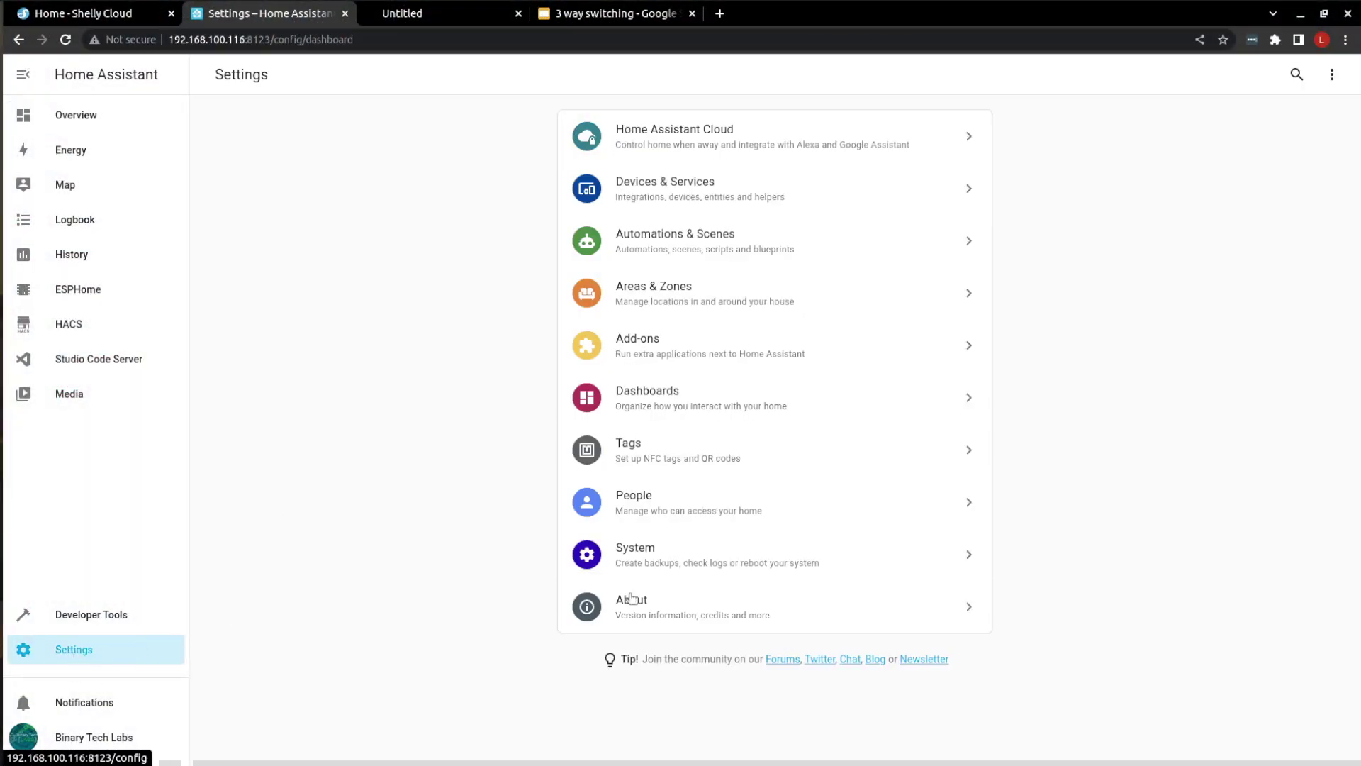
left_click(703, 611)
left_click_drag(682, 142, 840, 193)
left_click(707, 136)
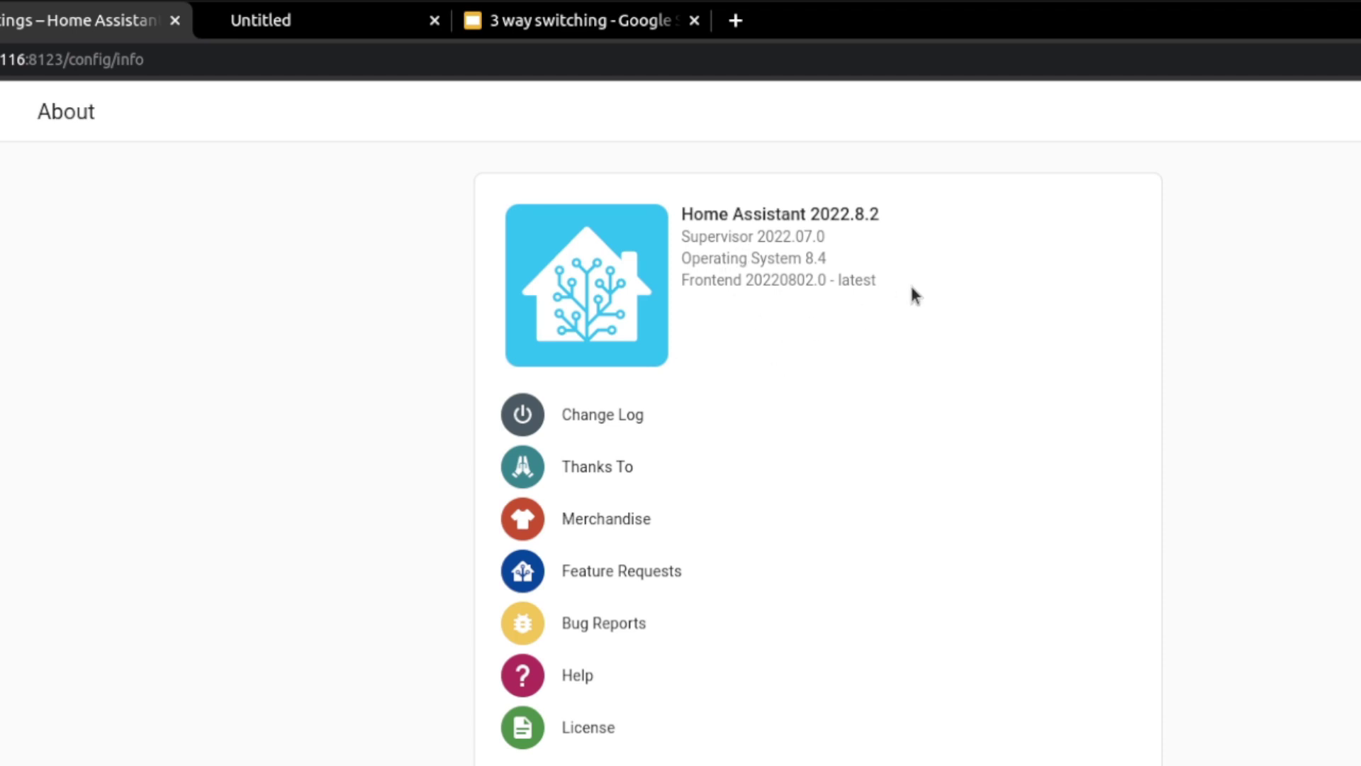
left_click_drag(911, 295, 634, 187)
left_click(160, 282)
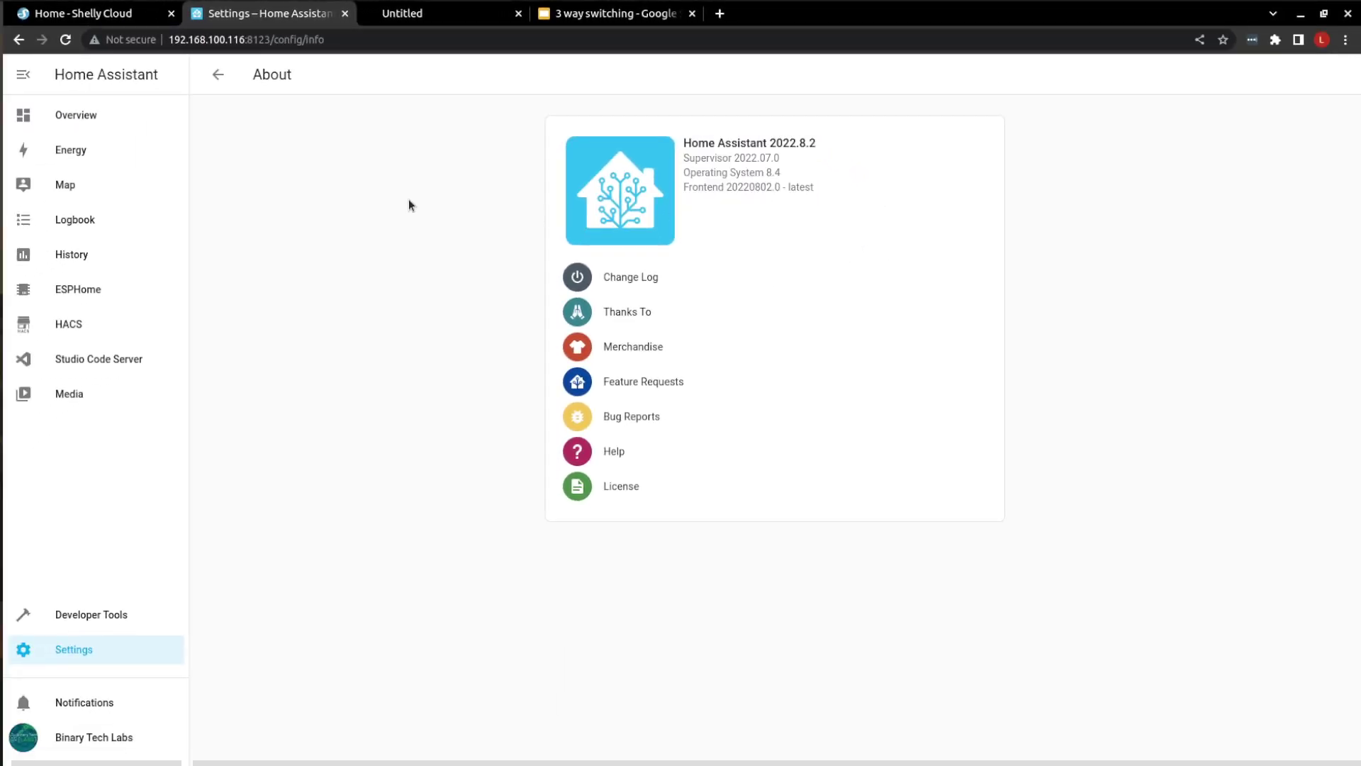
left_click(76, 116)
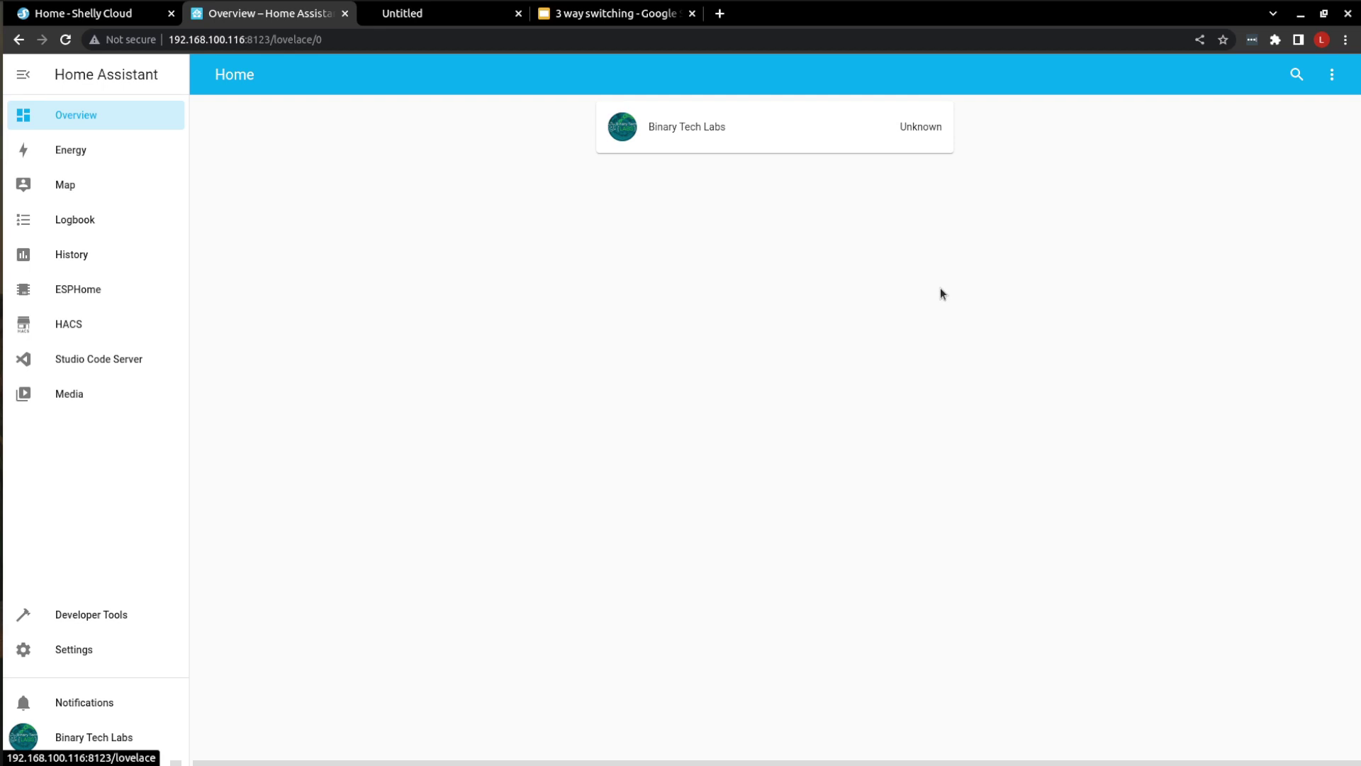
left_click(597, 14)
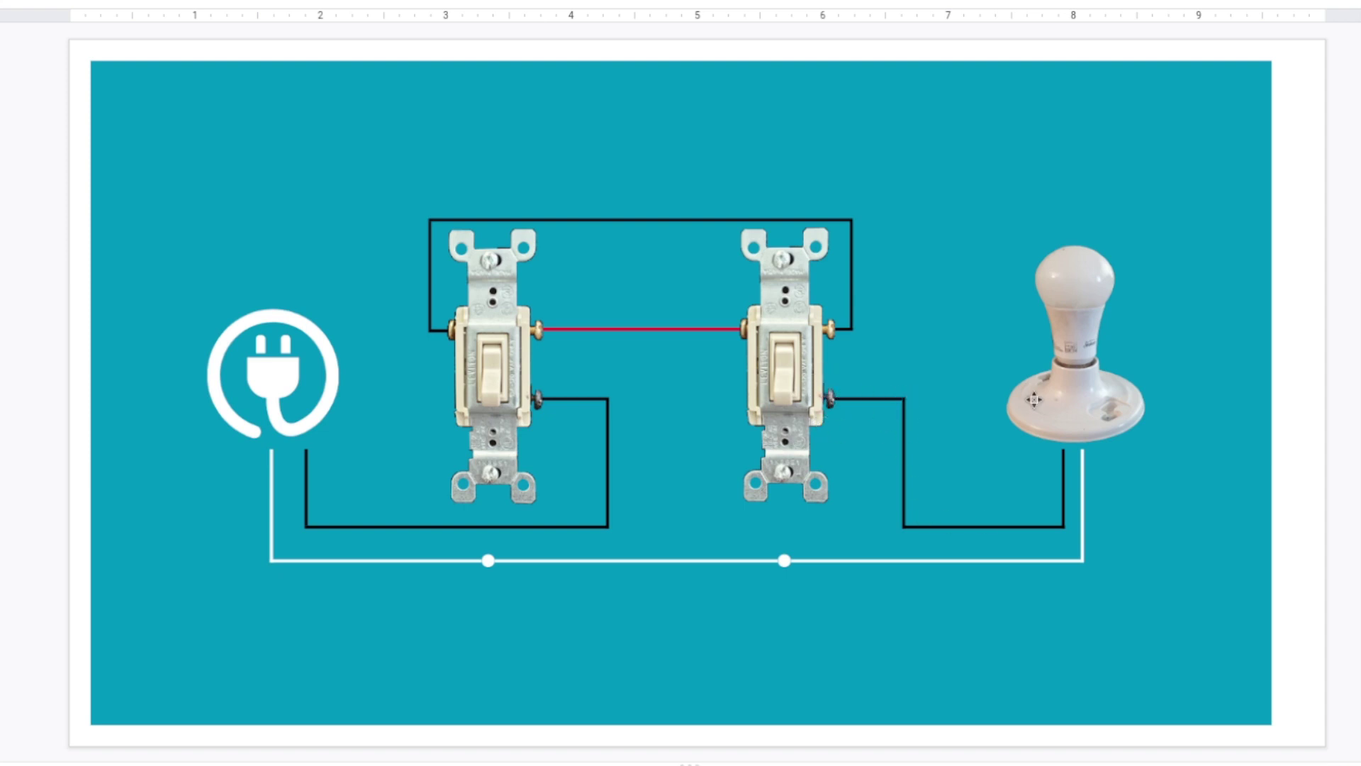
Step: Advance the photo diagram so the left switch flips and the bulb glows yellow
key("Down")
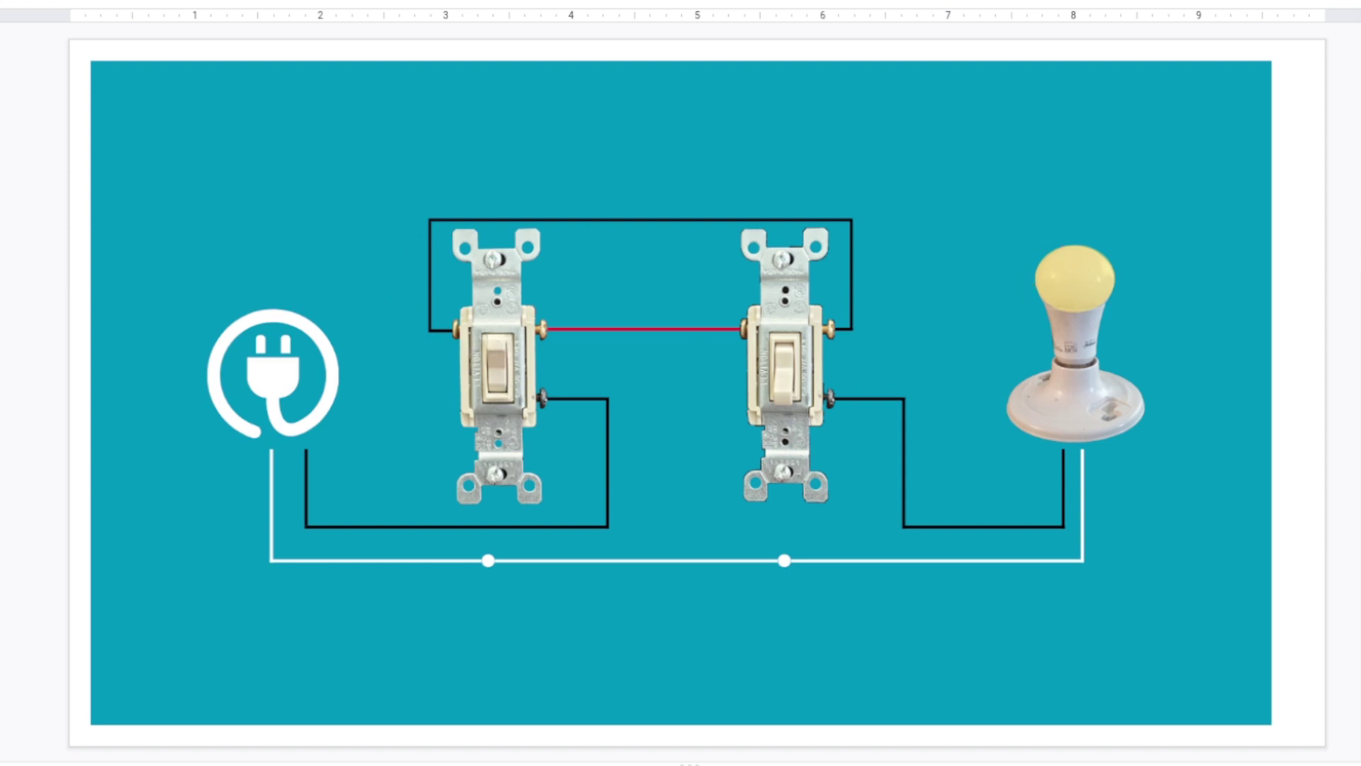
Step: On the schematic slide, move the left switch arm to the upper terminal so the bulb lights
key("Down")
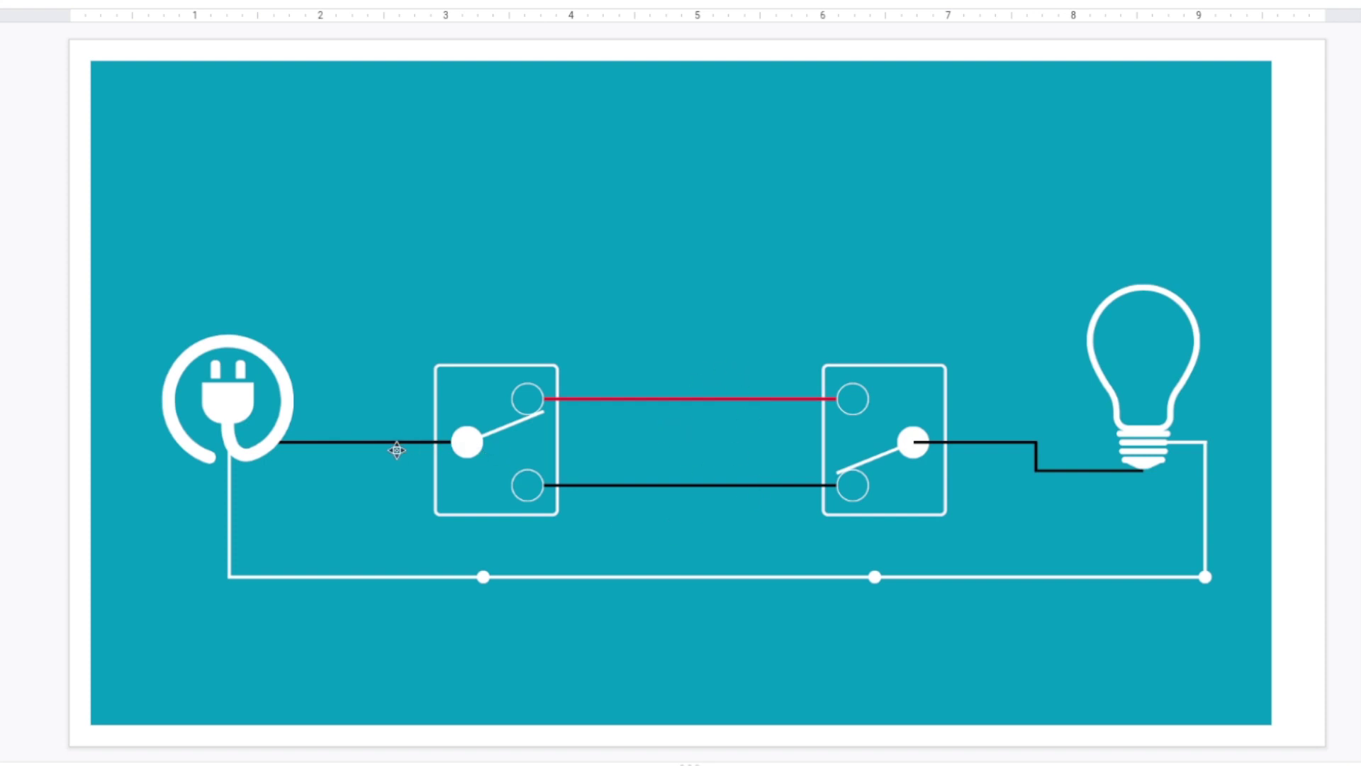
left_click_drag(543, 413, 545, 403)
left_click(505, 426)
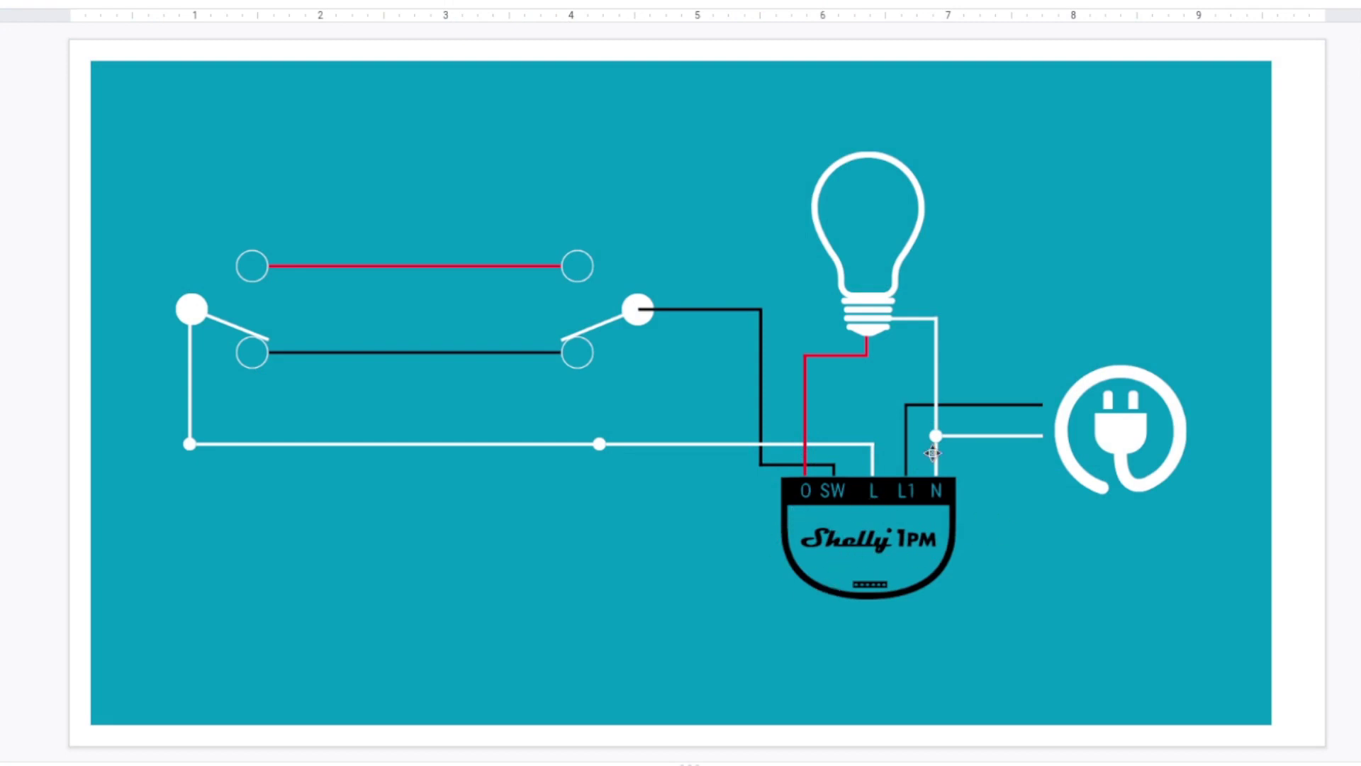
Step: Connect the computer to the shelly1pm-BA0C2E Wi-Fi network from Wi-Fi settings
left_click(1344, 2)
left_click(1247, 25)
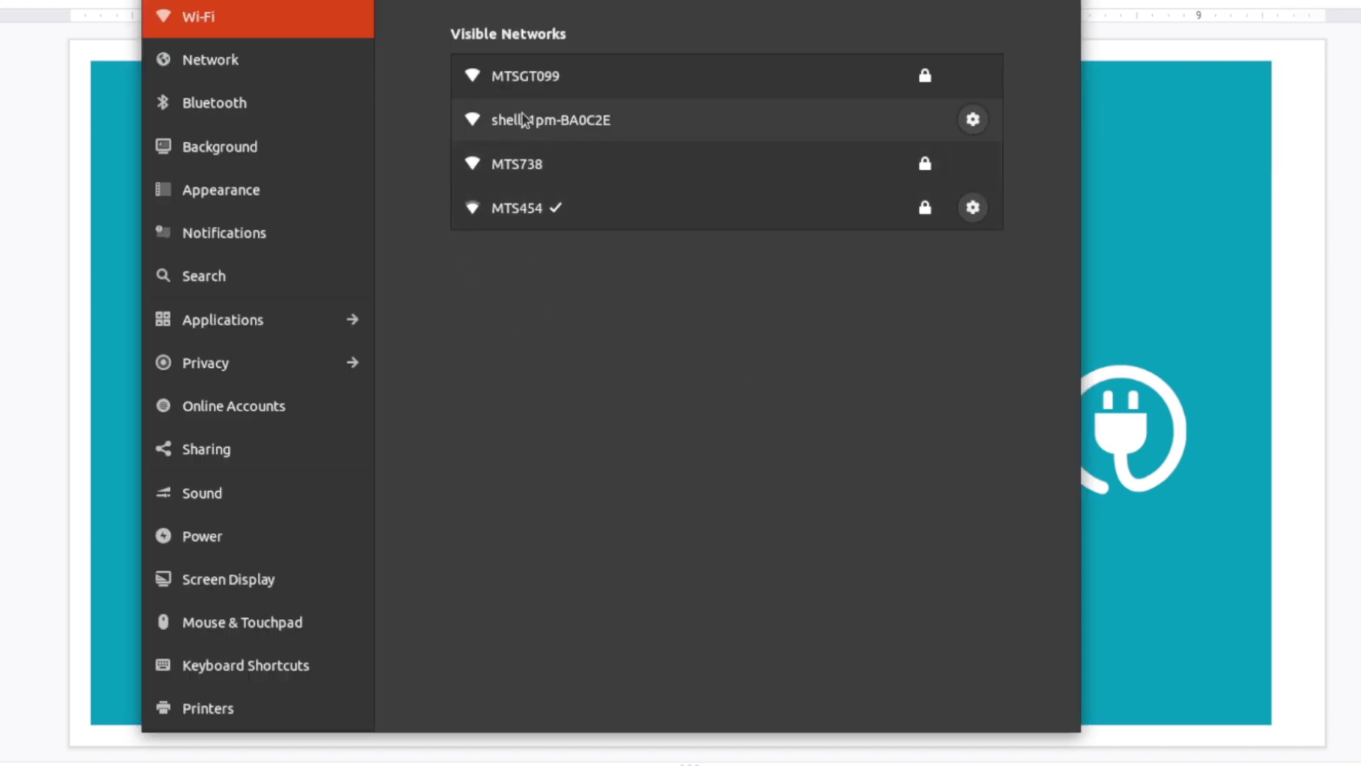
left_click(559, 122)
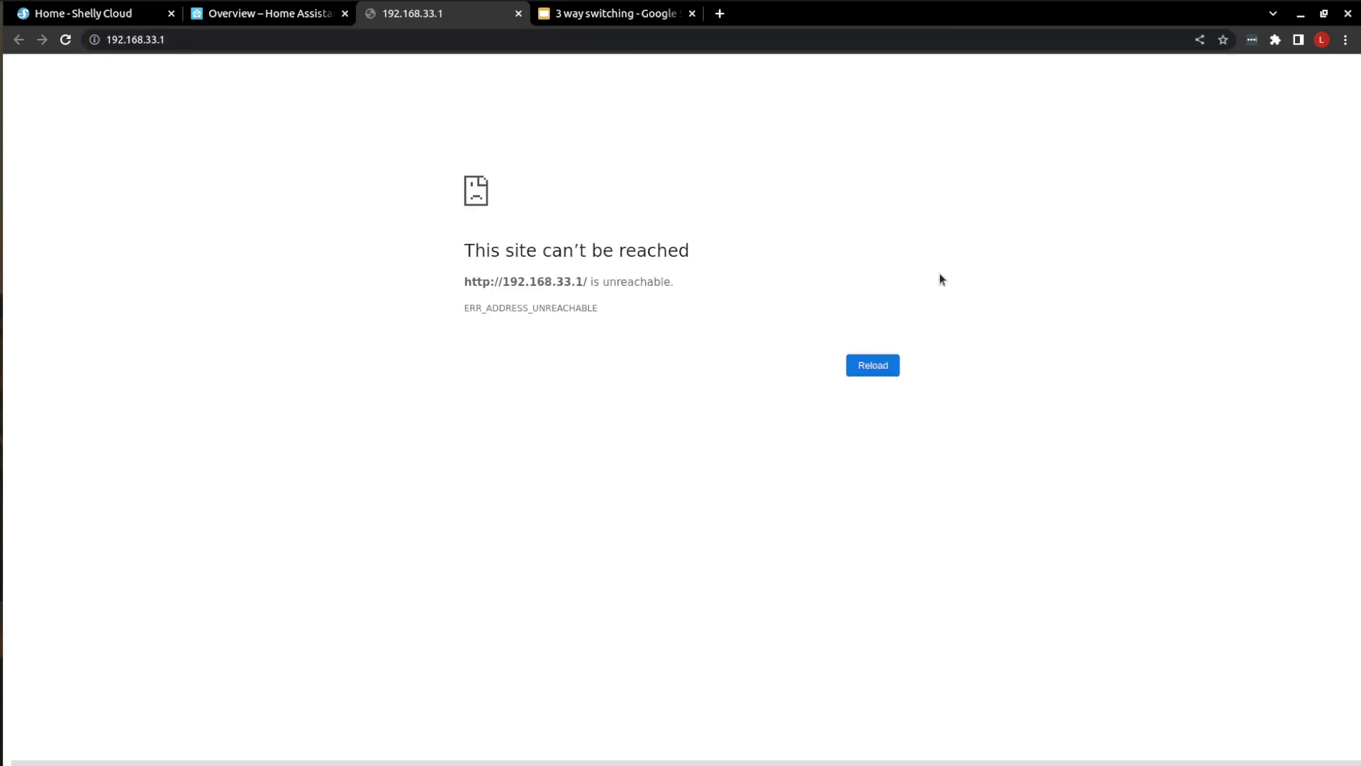
Step: Verify shelly1pm-BA0C2E in the Select Network list, then reload the Shelly page at 192.168.33.1
left_click(1268, 6)
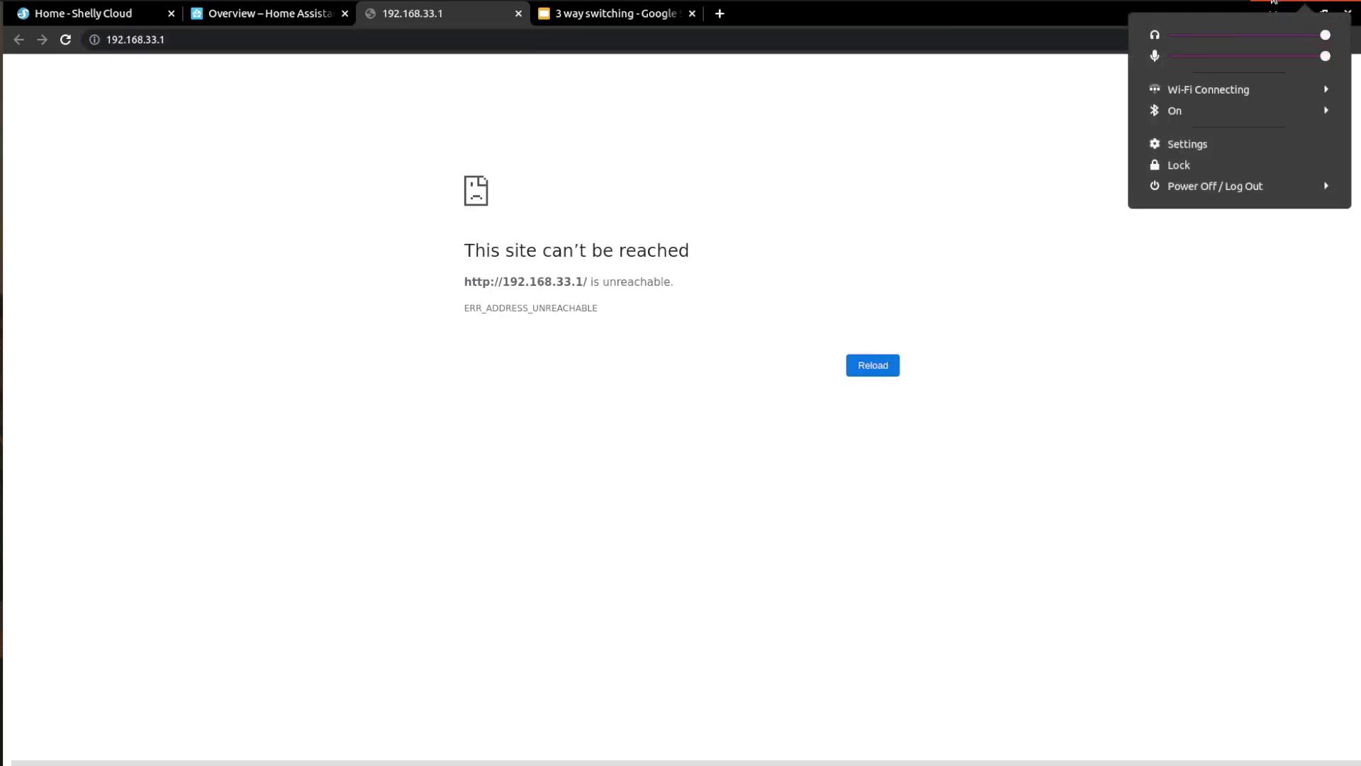
left_click(1253, 96)
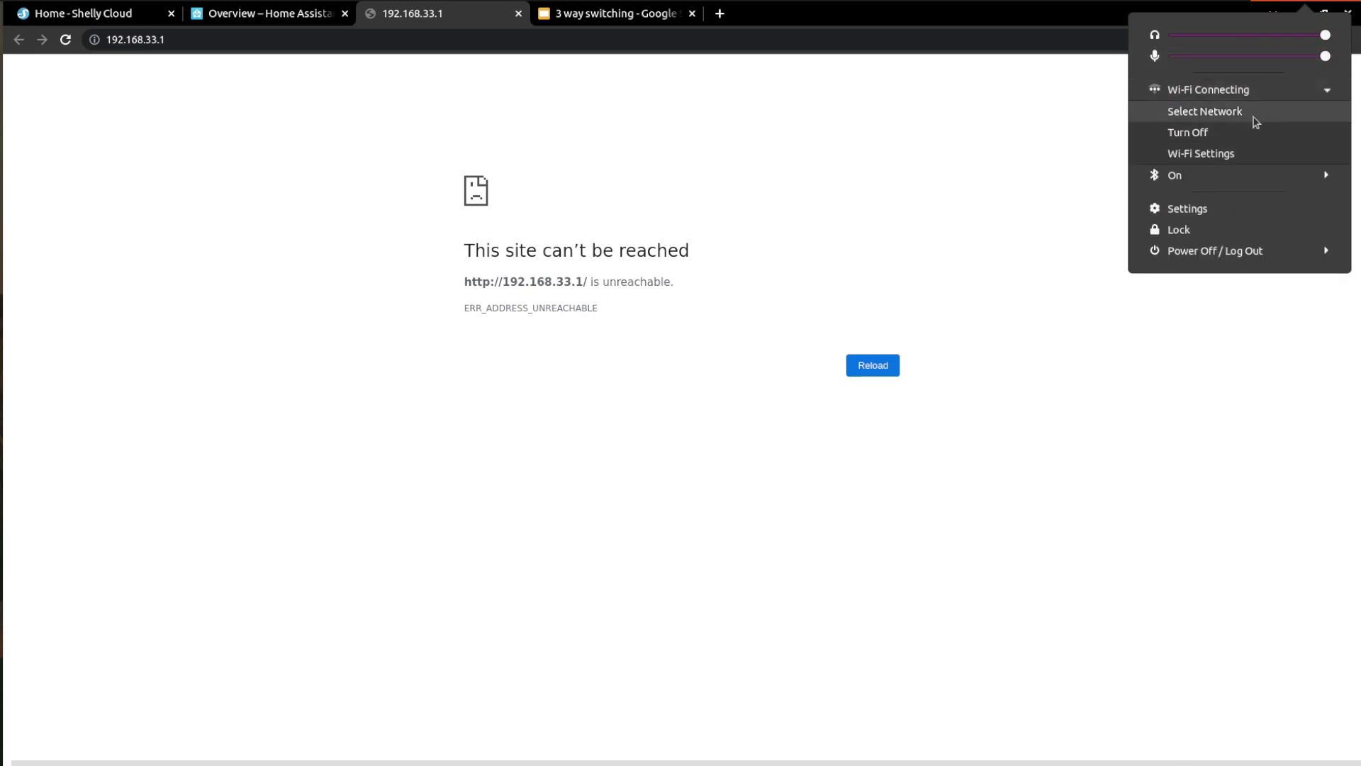
left_click(1255, 113)
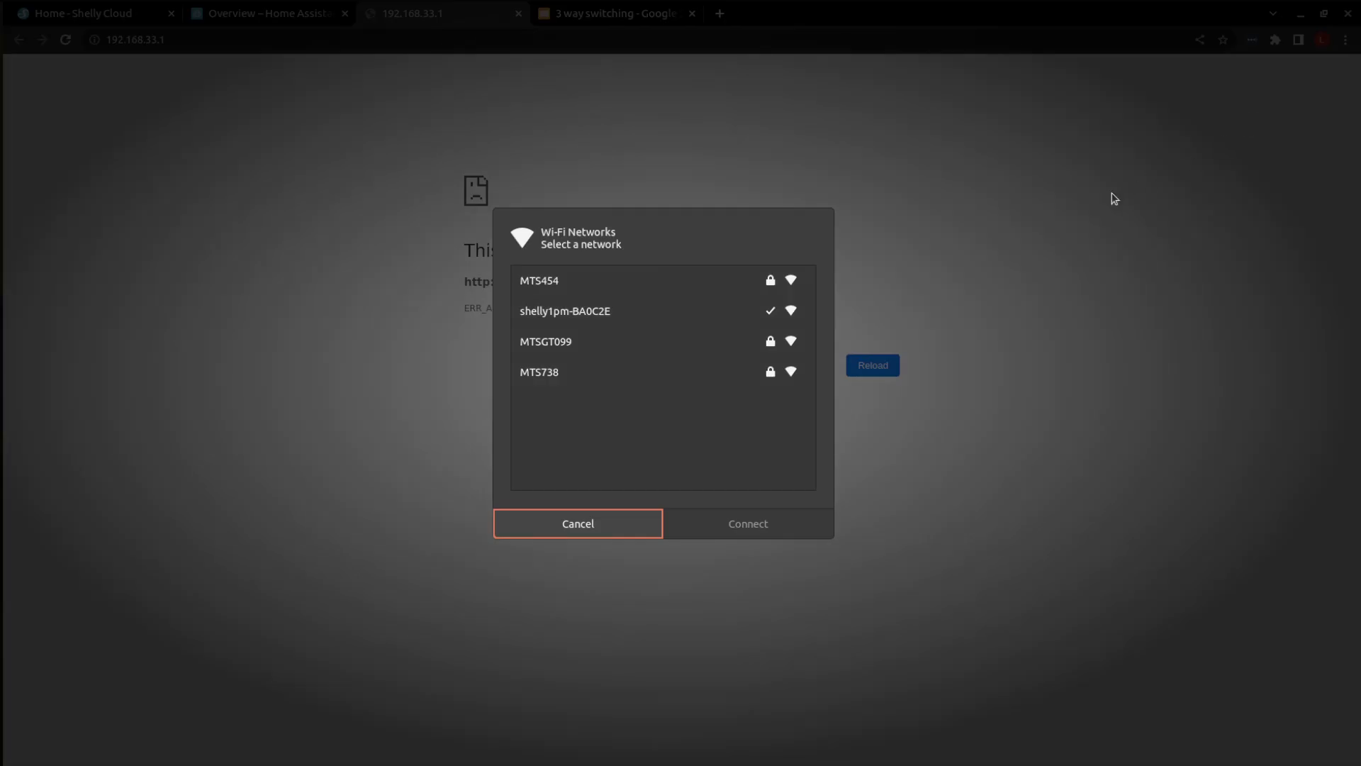
left_click(571, 313)
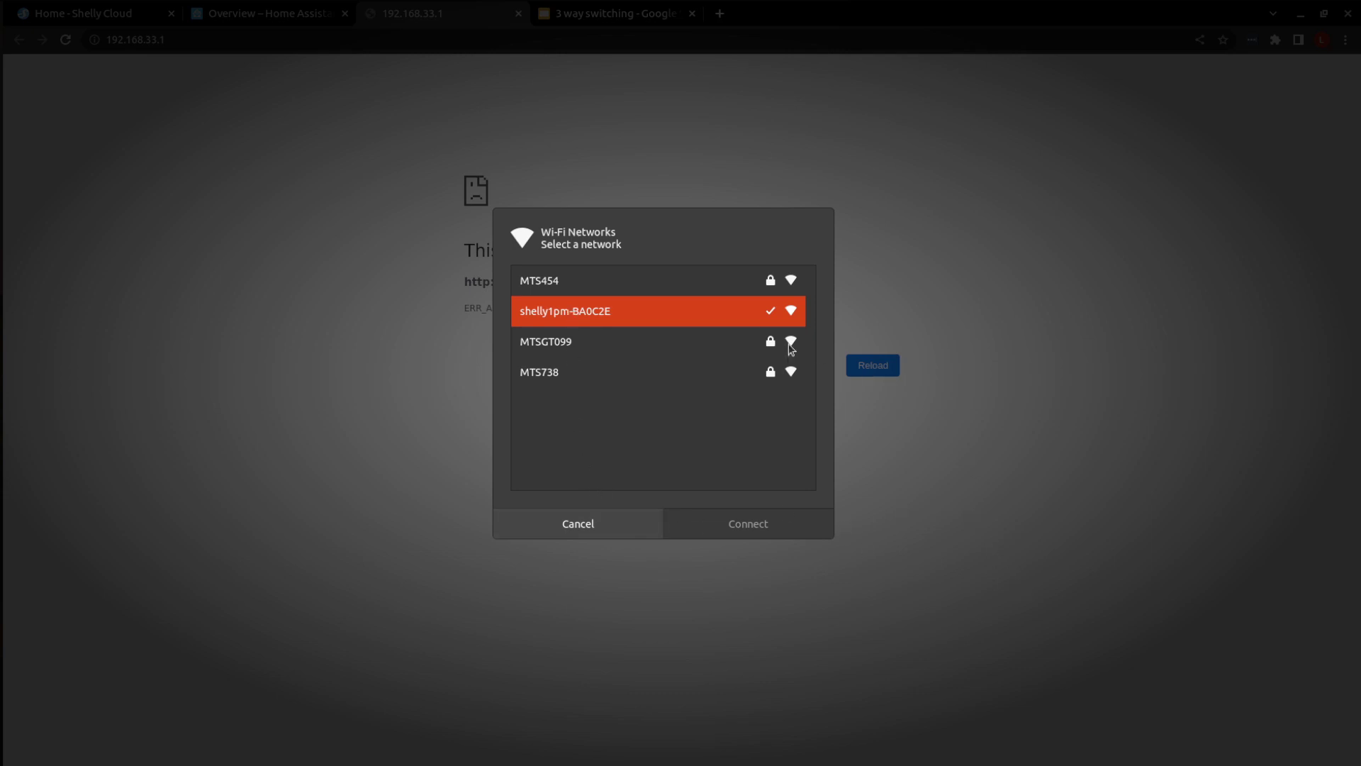
left_click(614, 524)
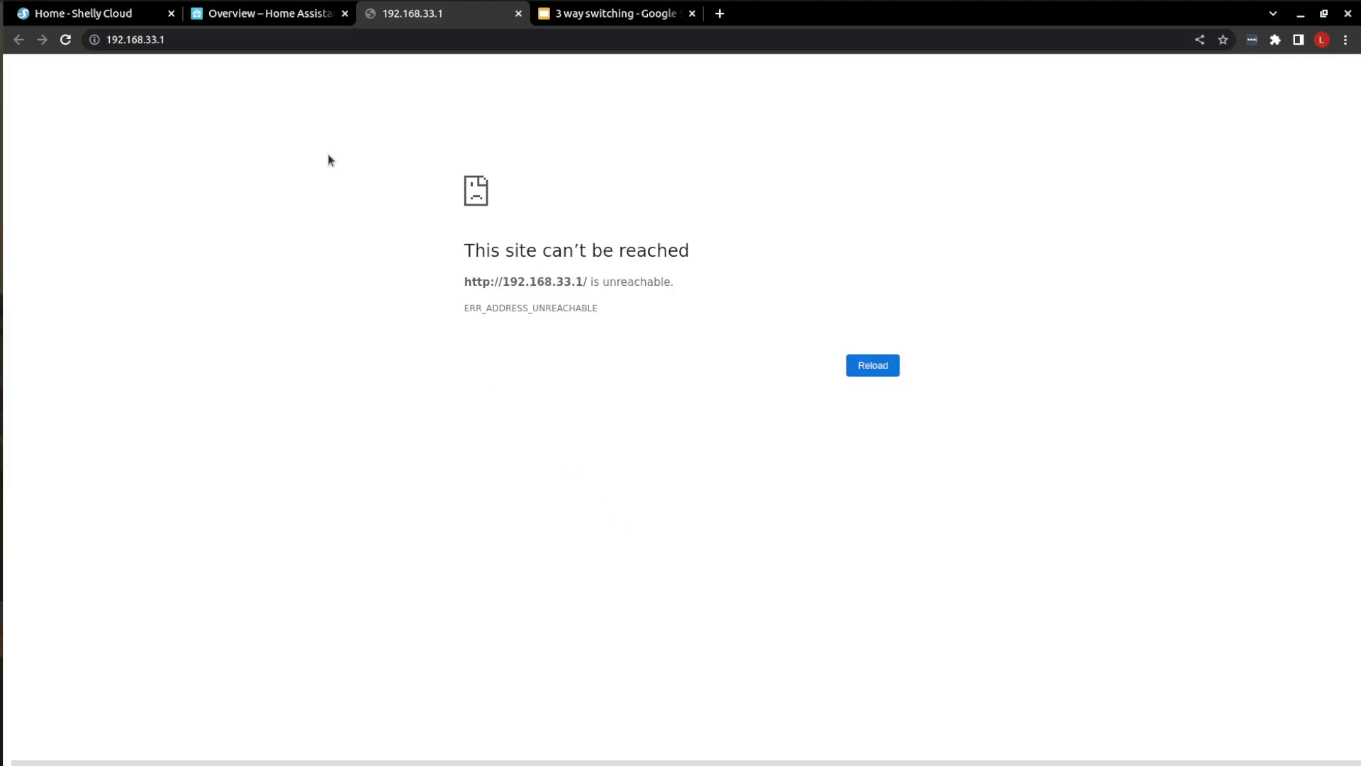
left_click(65, 40)
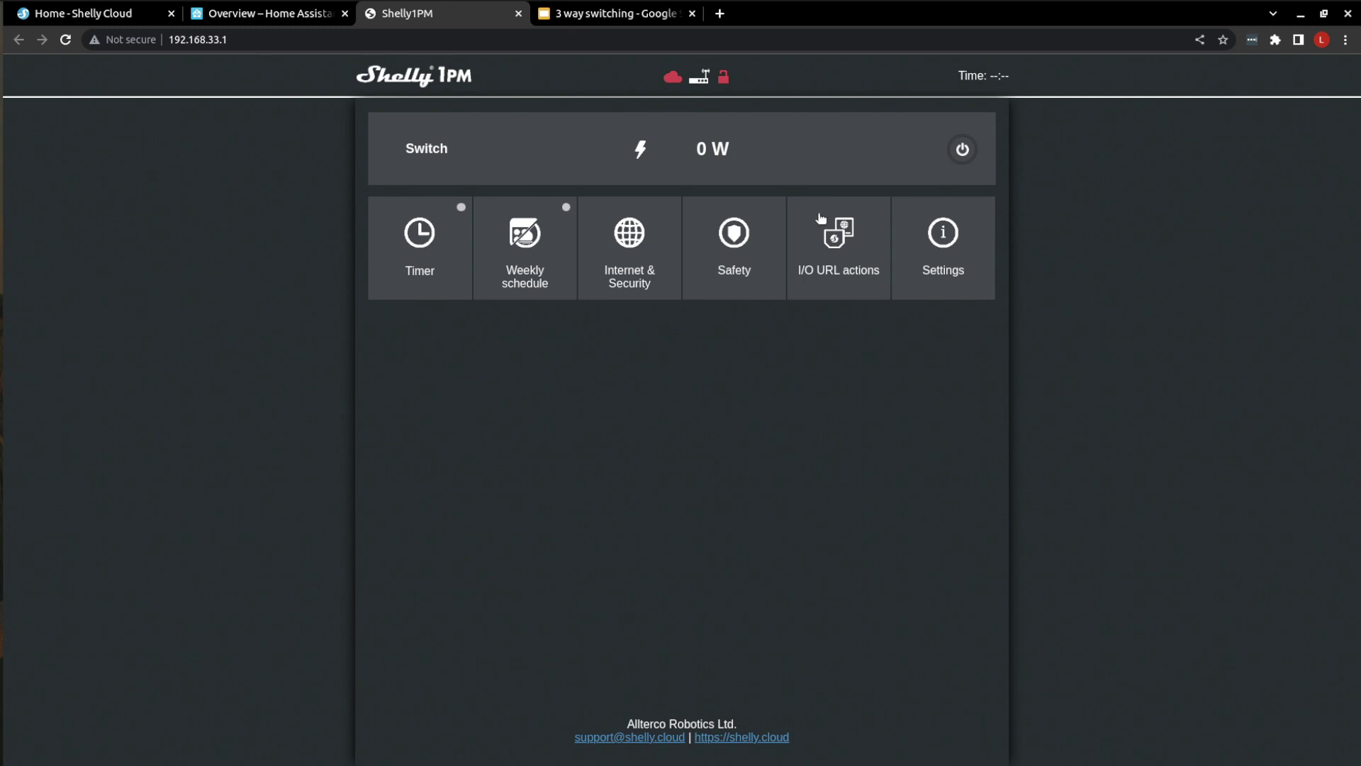
Step: Enable WIFI MODE - CLIENT in Internet & Security so the Shelly can join an existing network
left_click(637, 248)
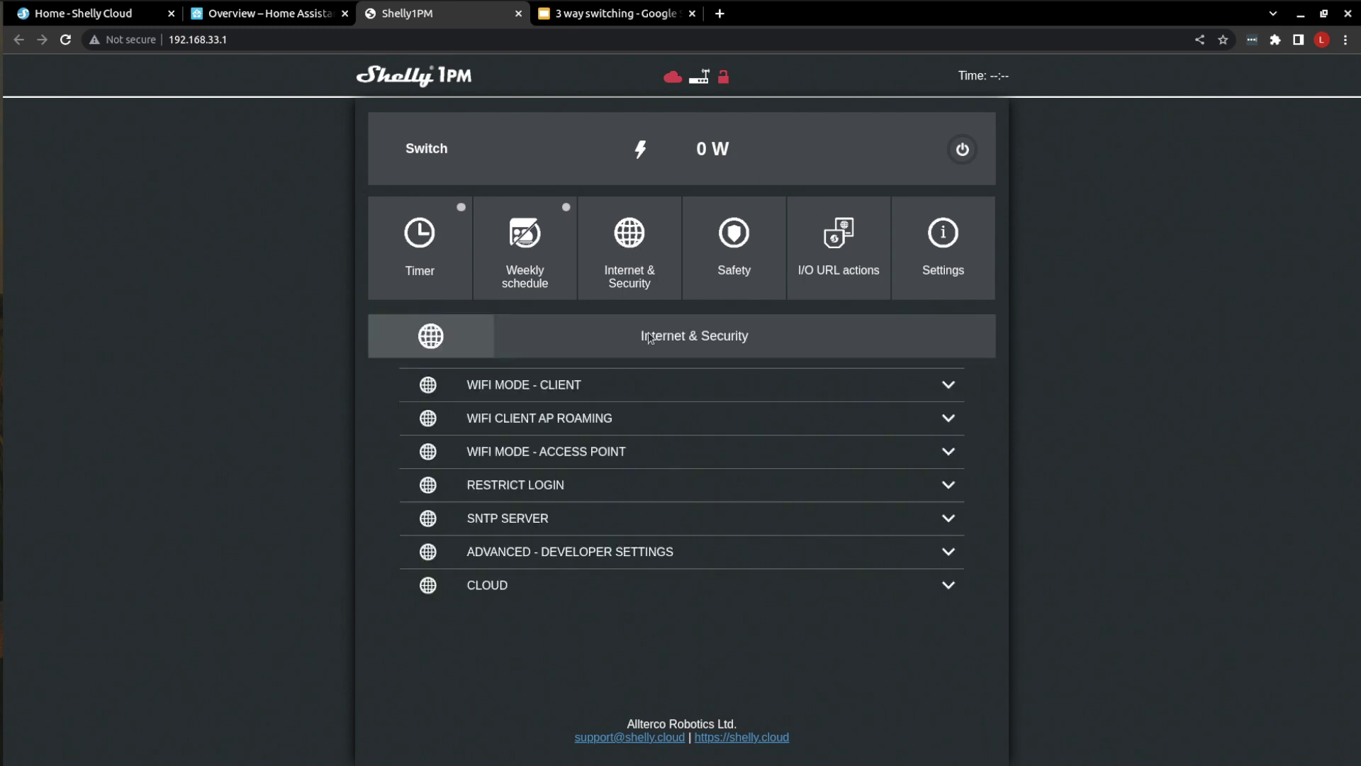
left_click(548, 387)
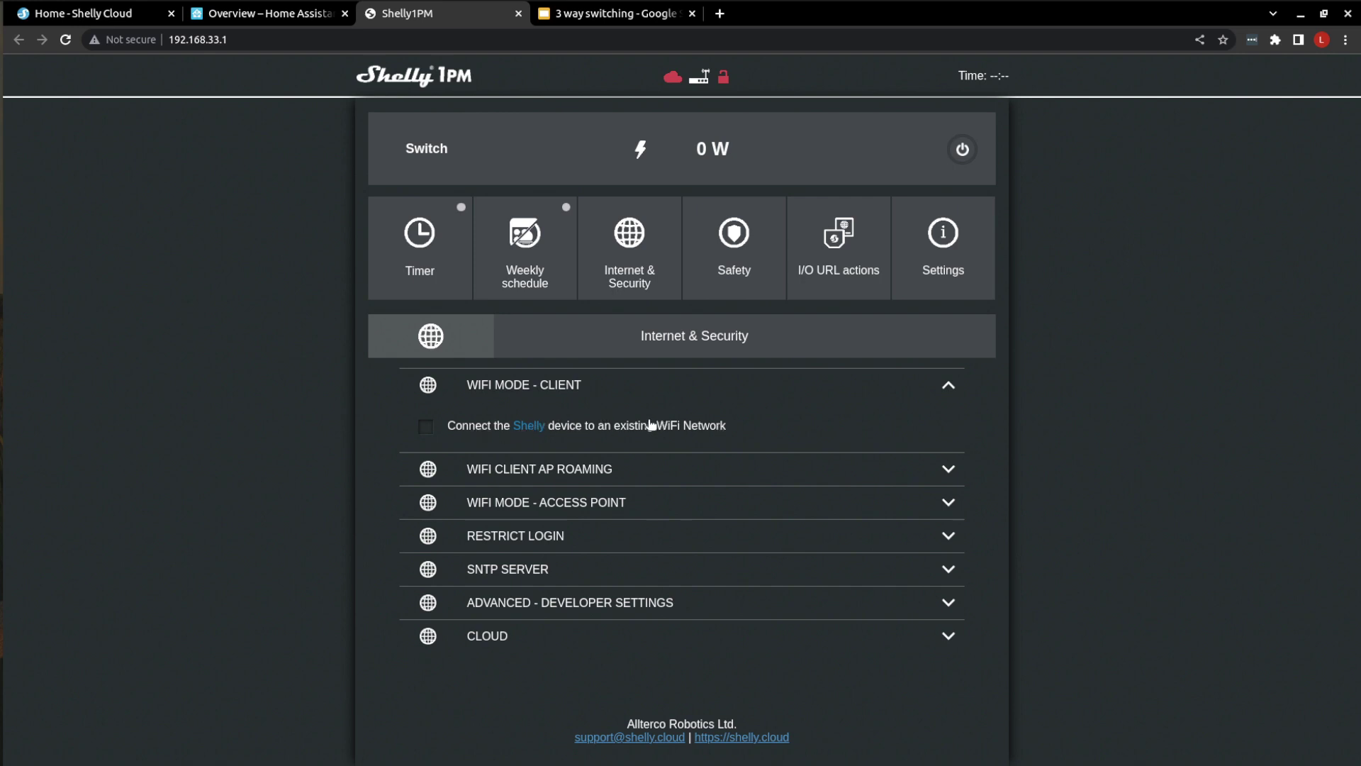
left_click(427, 430)
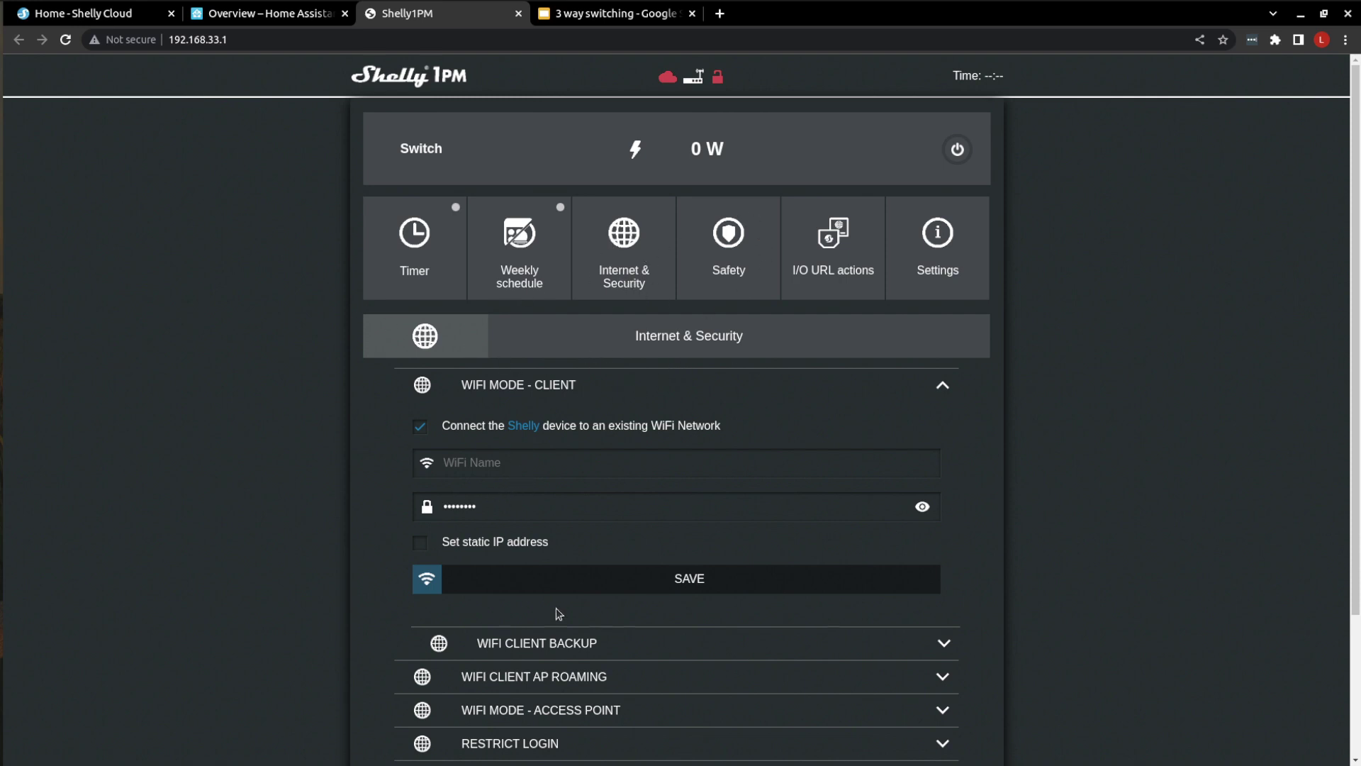
left_click(234, 40)
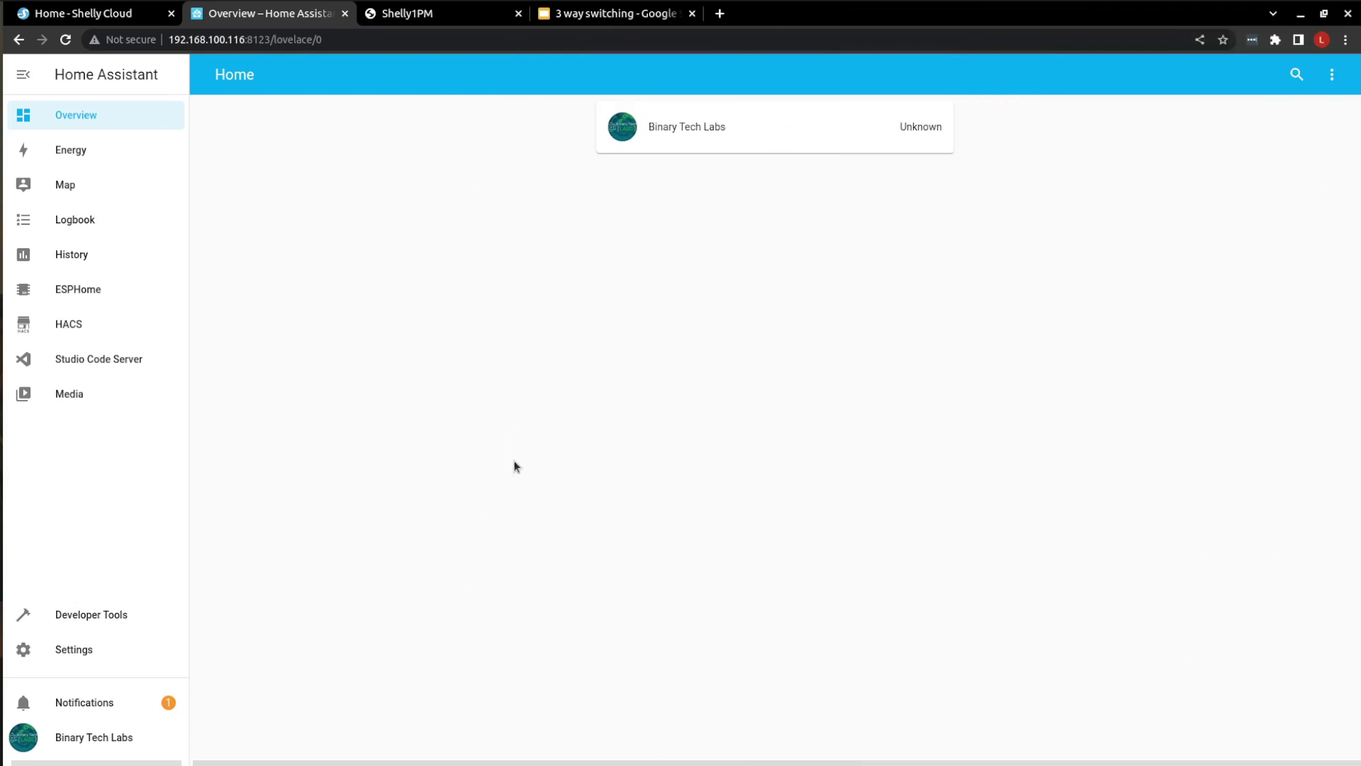
Step: Follow the notification's 'Check it out' link to see shelly1pm-BA0C2E on the Integrations page
left_click(107, 702)
left_click(273, 161)
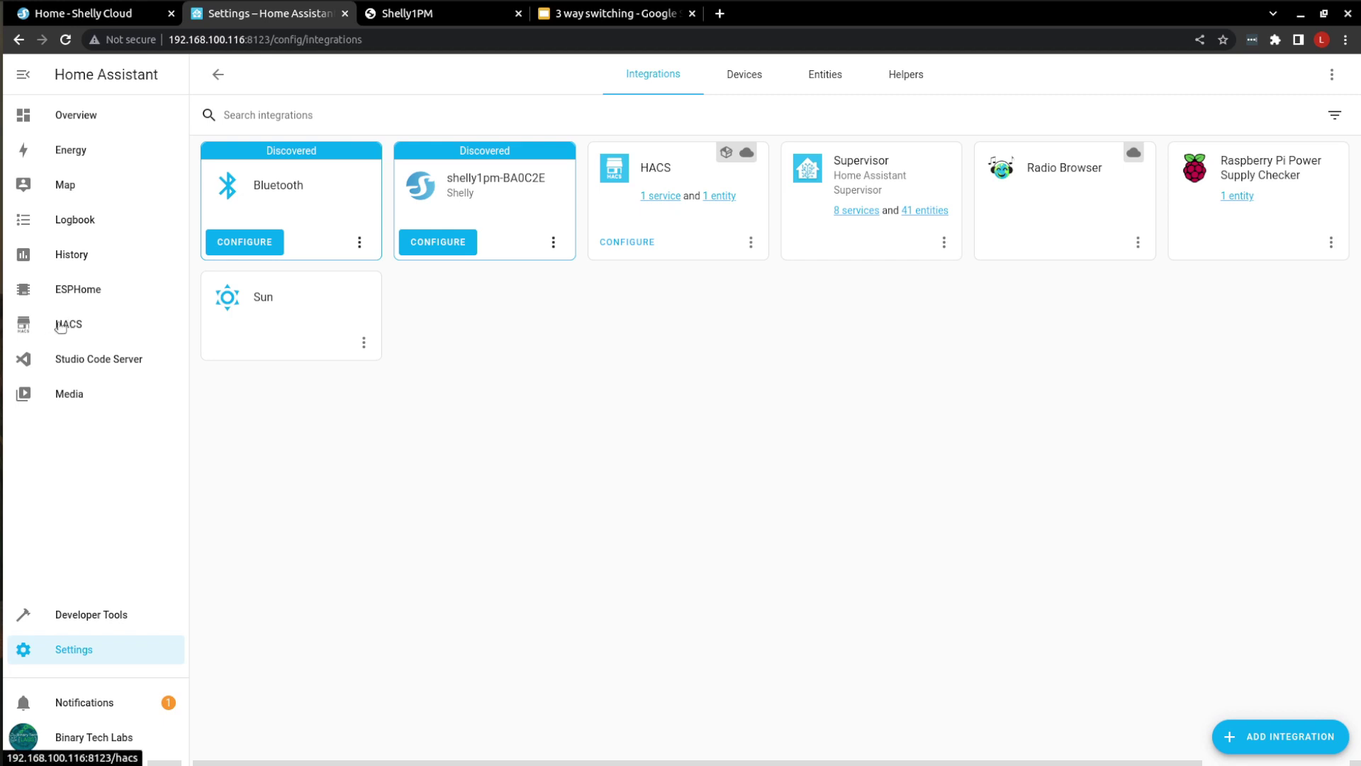
Step: Search HACS integrations for 'shell', dismiss the repository dialog, then open the new-device notifications
left_click(63, 327)
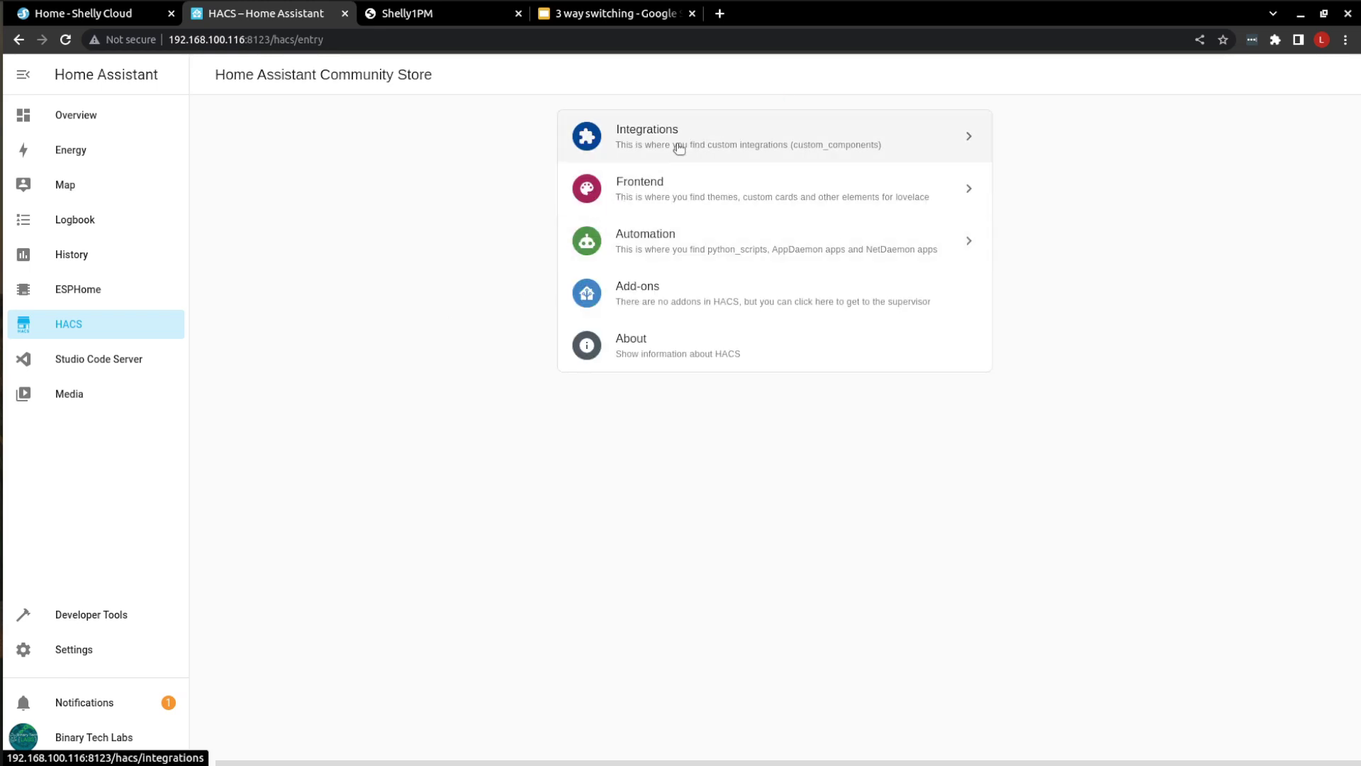
left_click(679, 146)
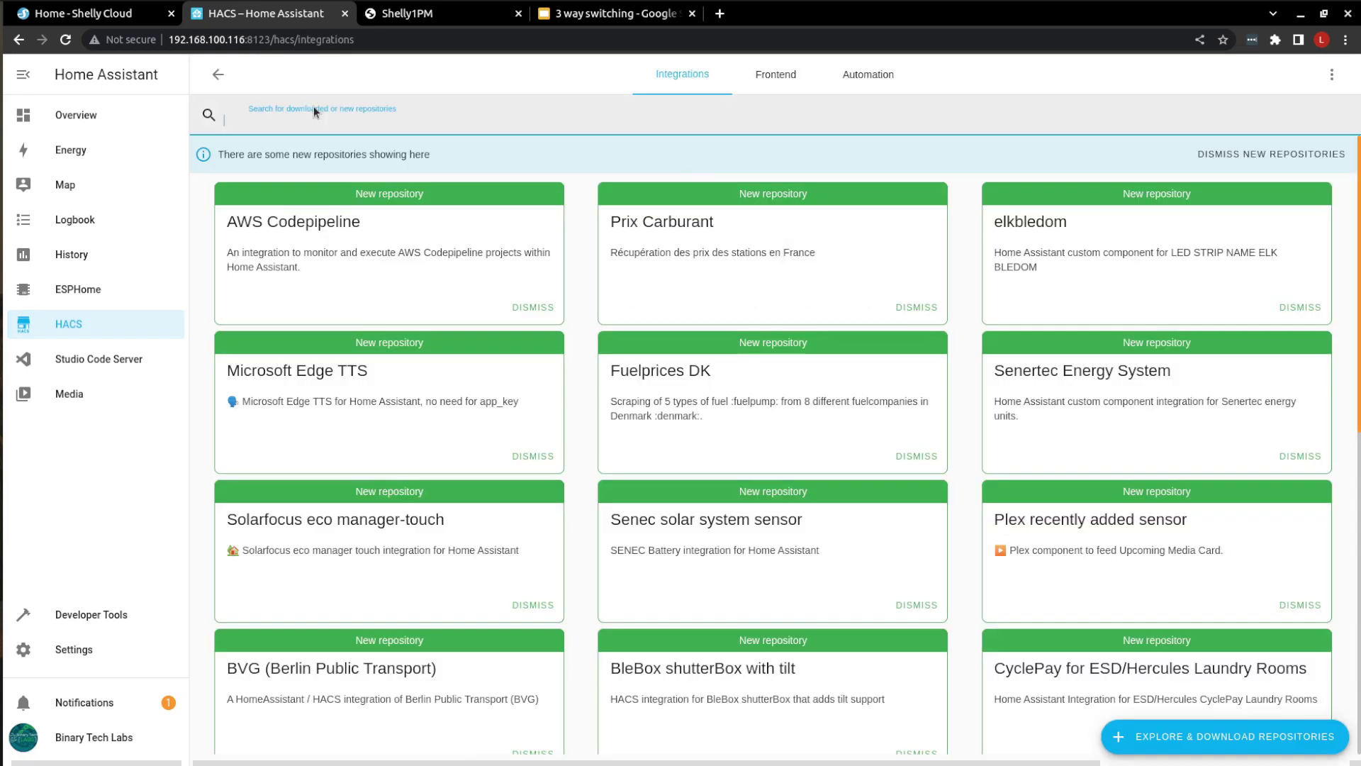
left_click(1191, 736)
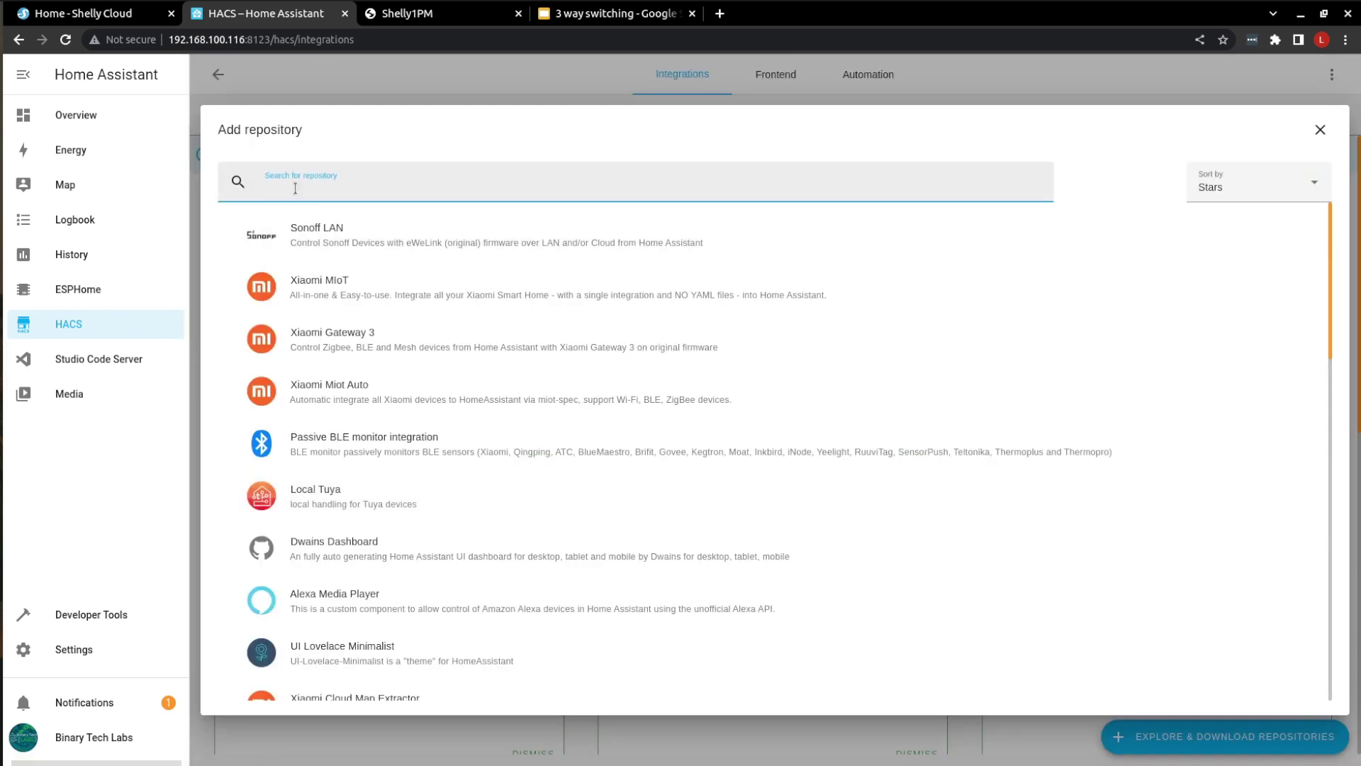
type("shelly")
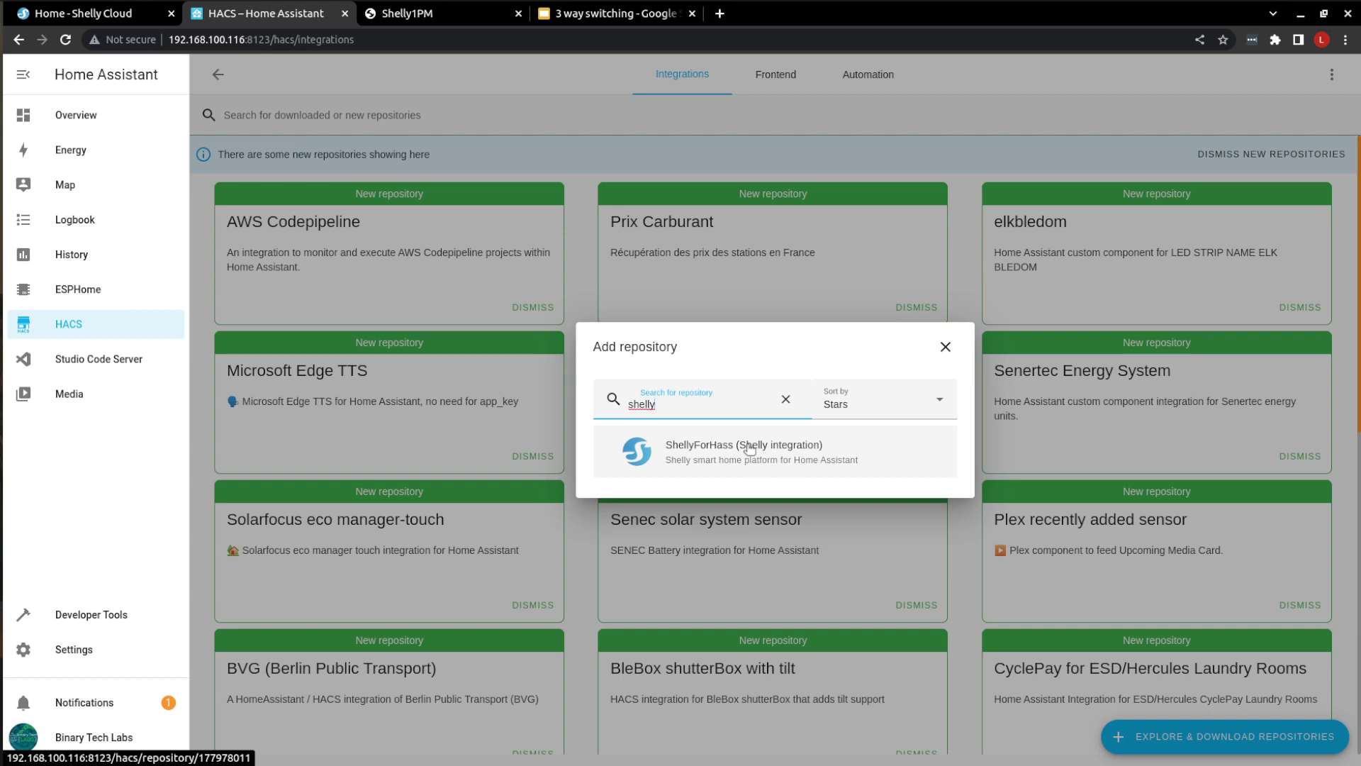
left_click(730, 474)
left_click(122, 701)
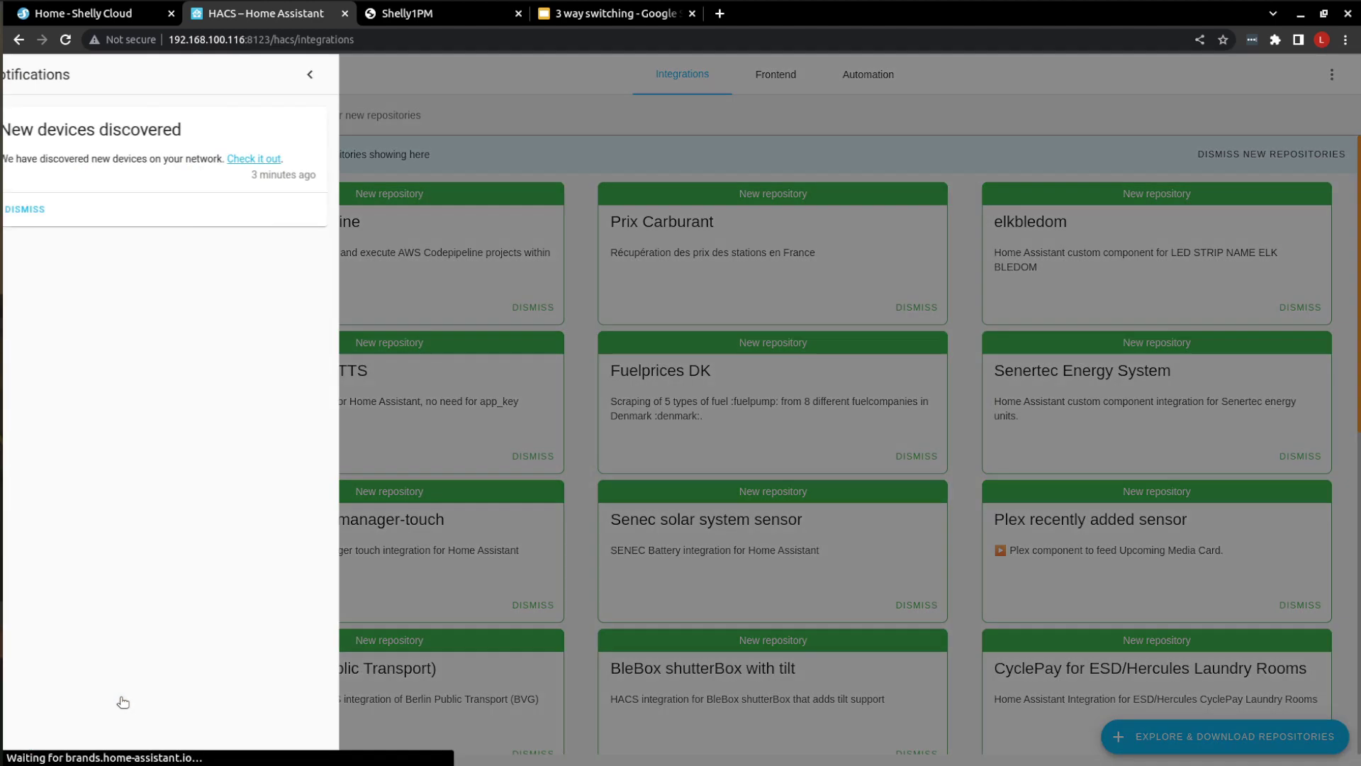
Step: Use the discovered Shelly's Visit device option to open its page at 192.168.100.115
left_click(281, 158)
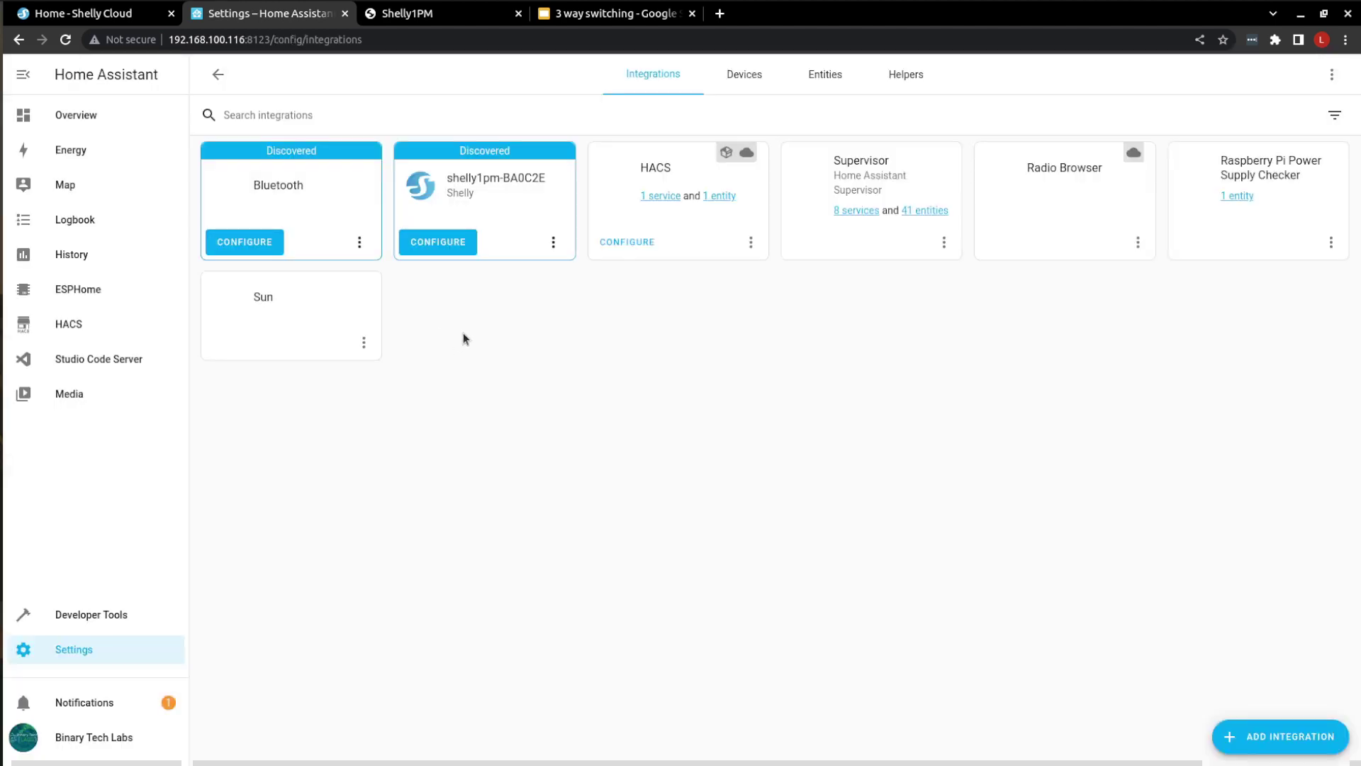
left_click(553, 242)
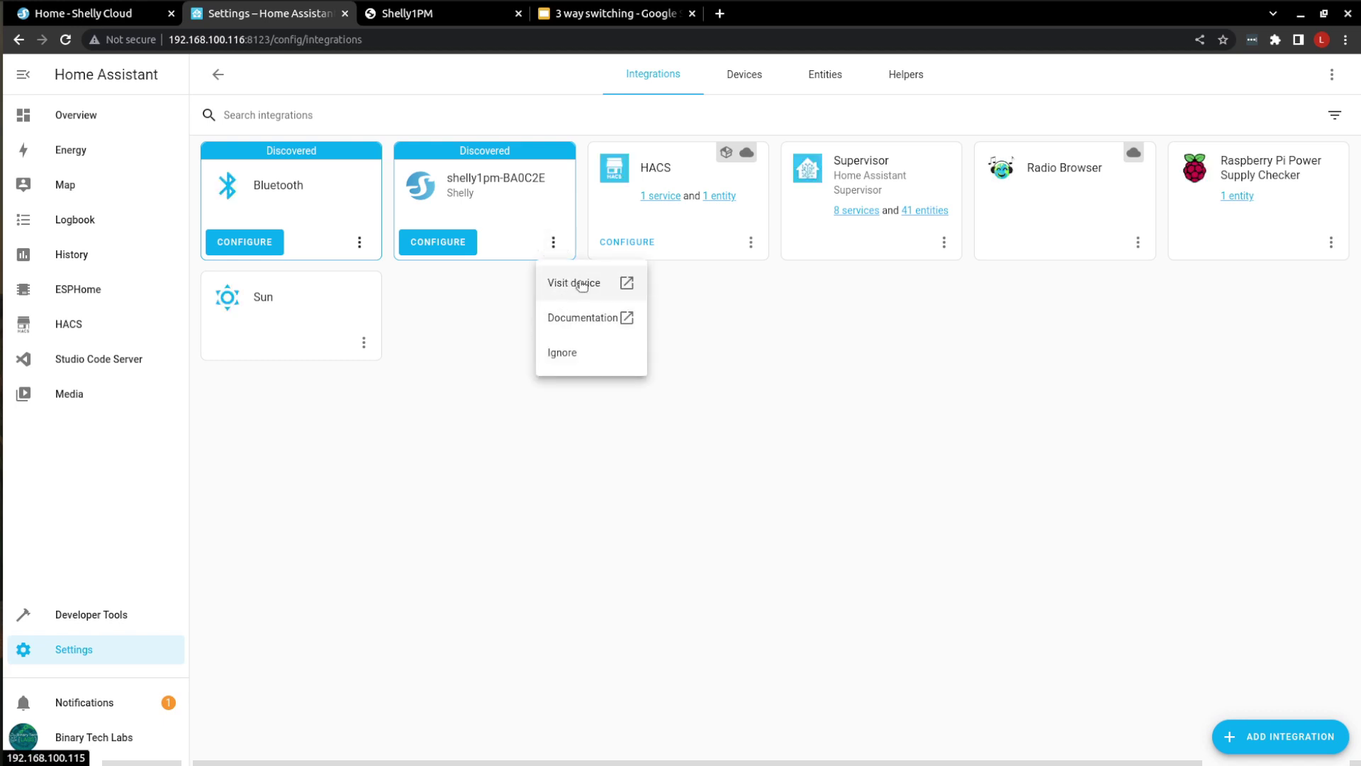
left_click(581, 285)
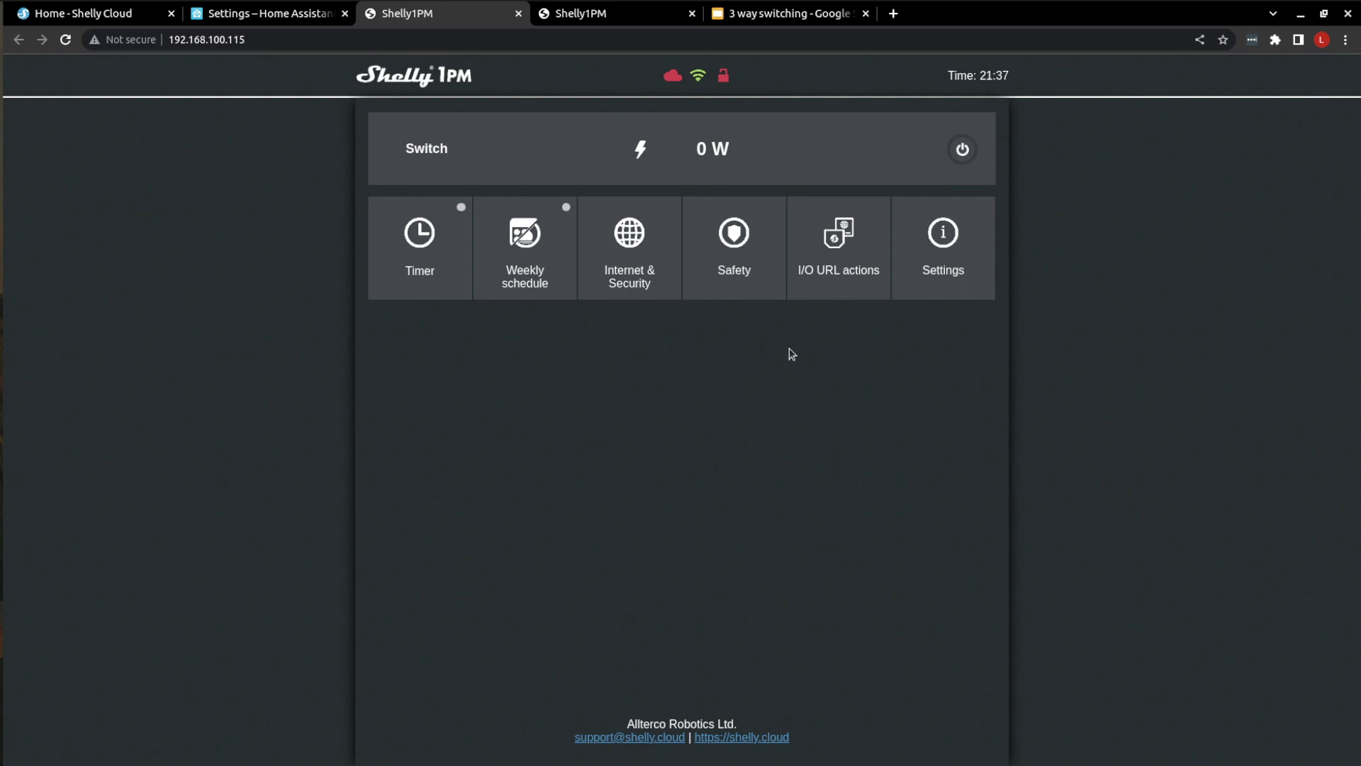
left_click(282, 14)
left_click(419, 13)
left_click(273, 40)
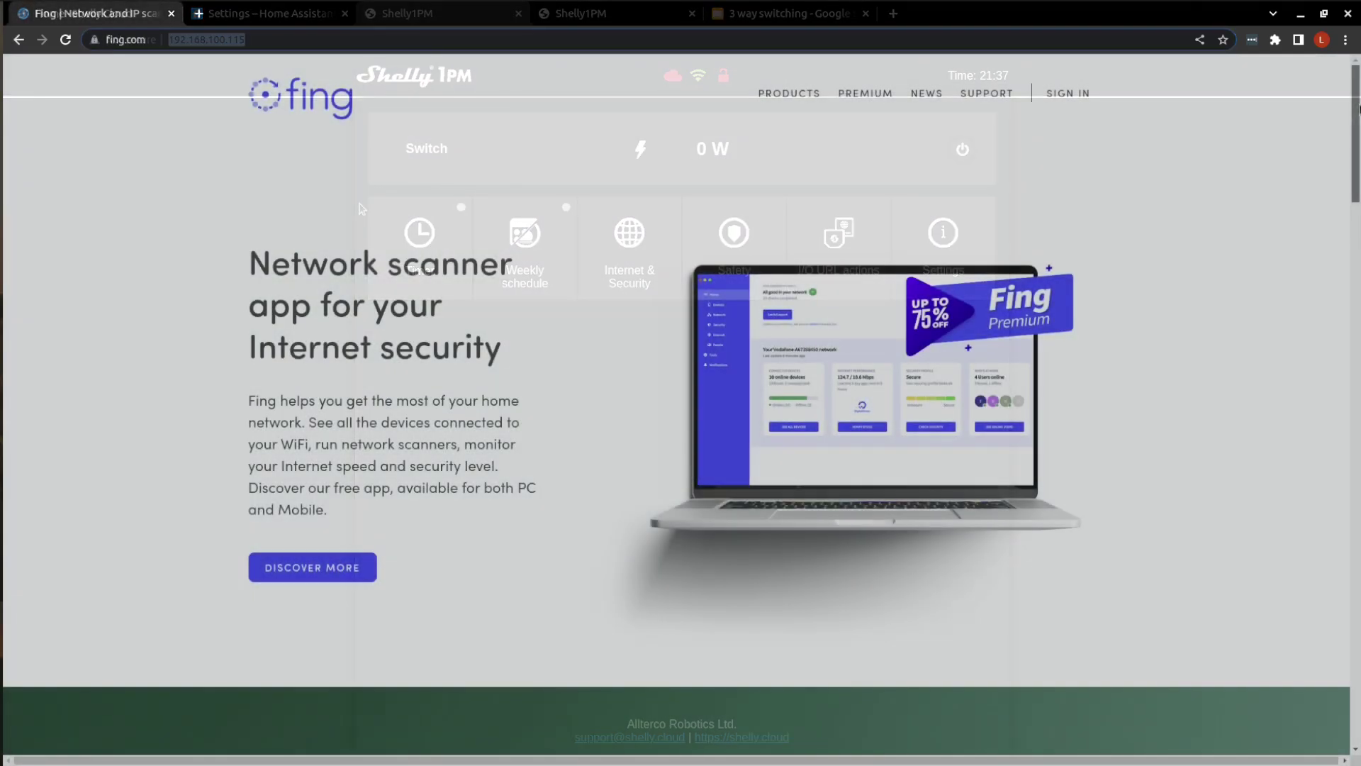
scroll(1354, 188, "down", 6)
left_click_drag(1354, 188, 1357, 665)
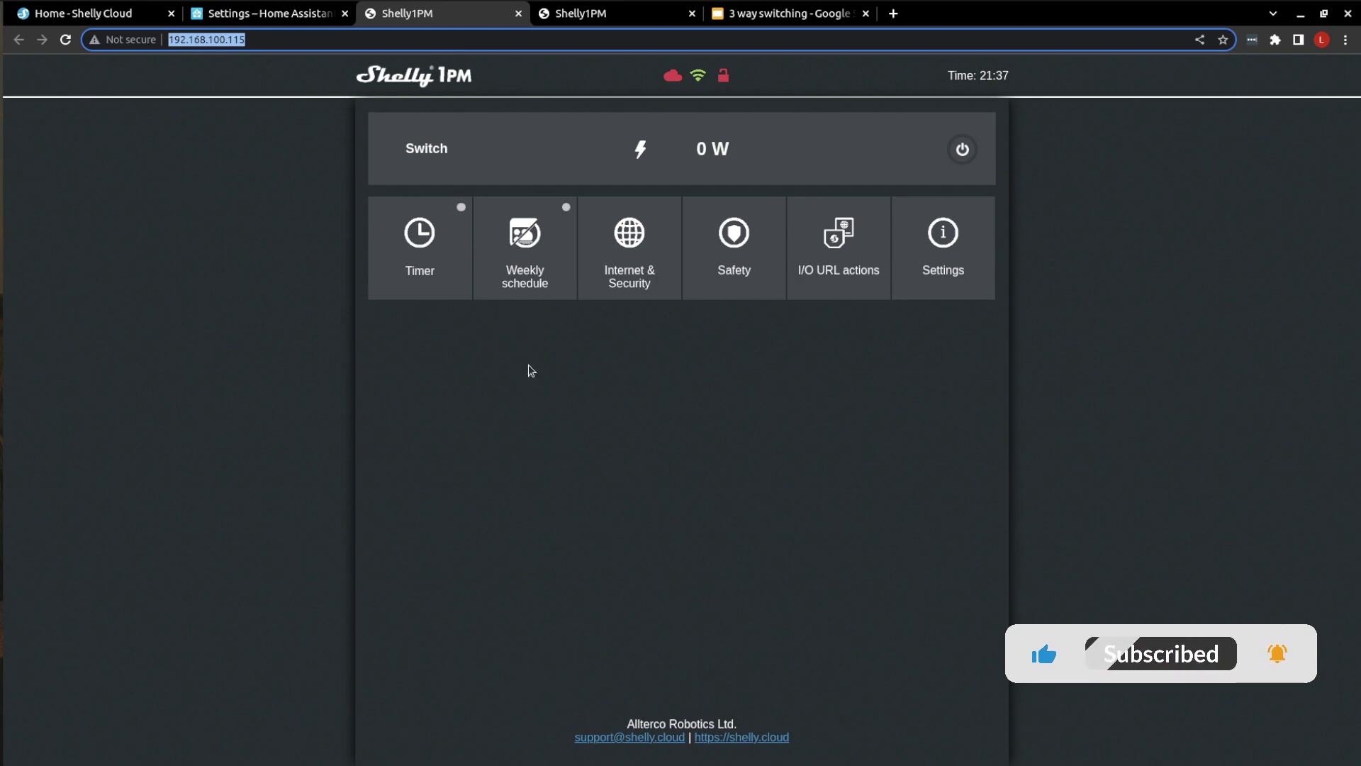
Step: Turn the Shelly 1PM relay on to confirm it draws 10 W, then back off to 0 W
left_click(969, 149)
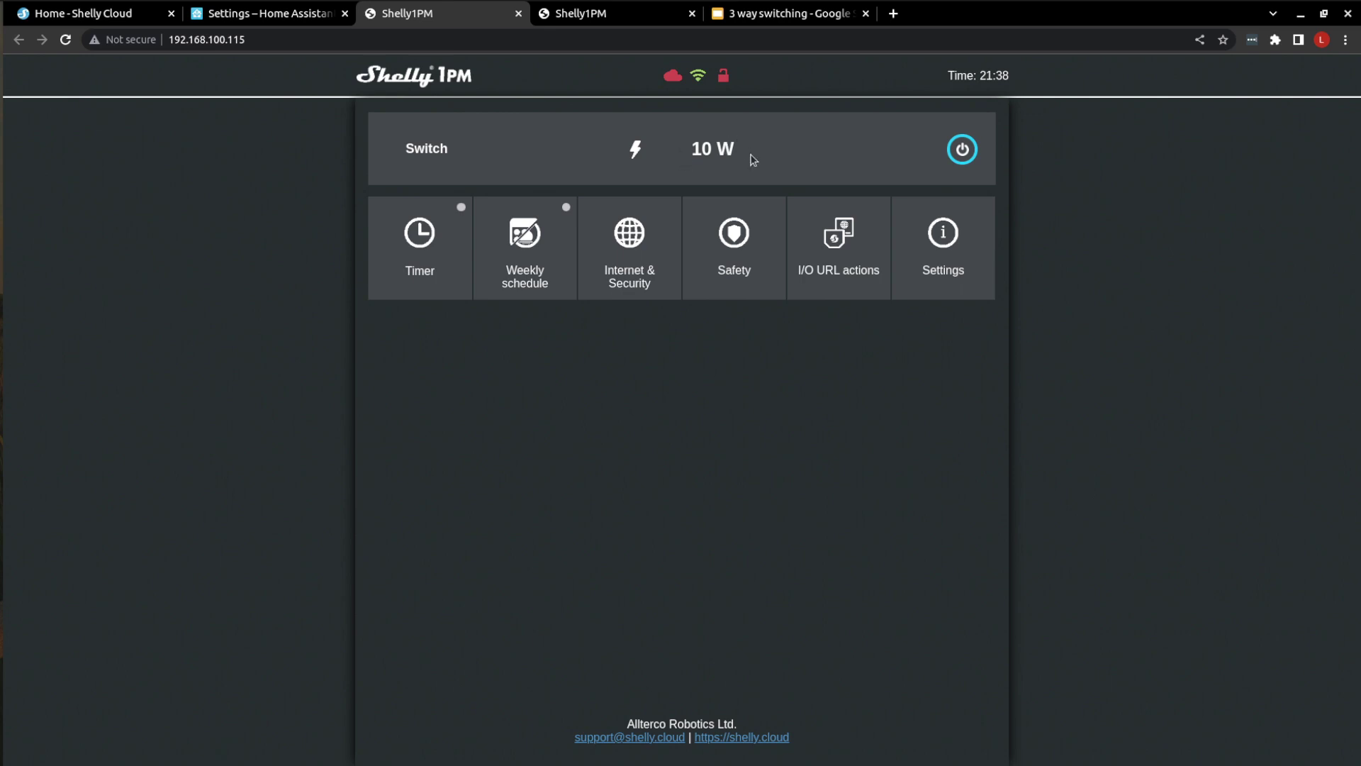
left_click(964, 148)
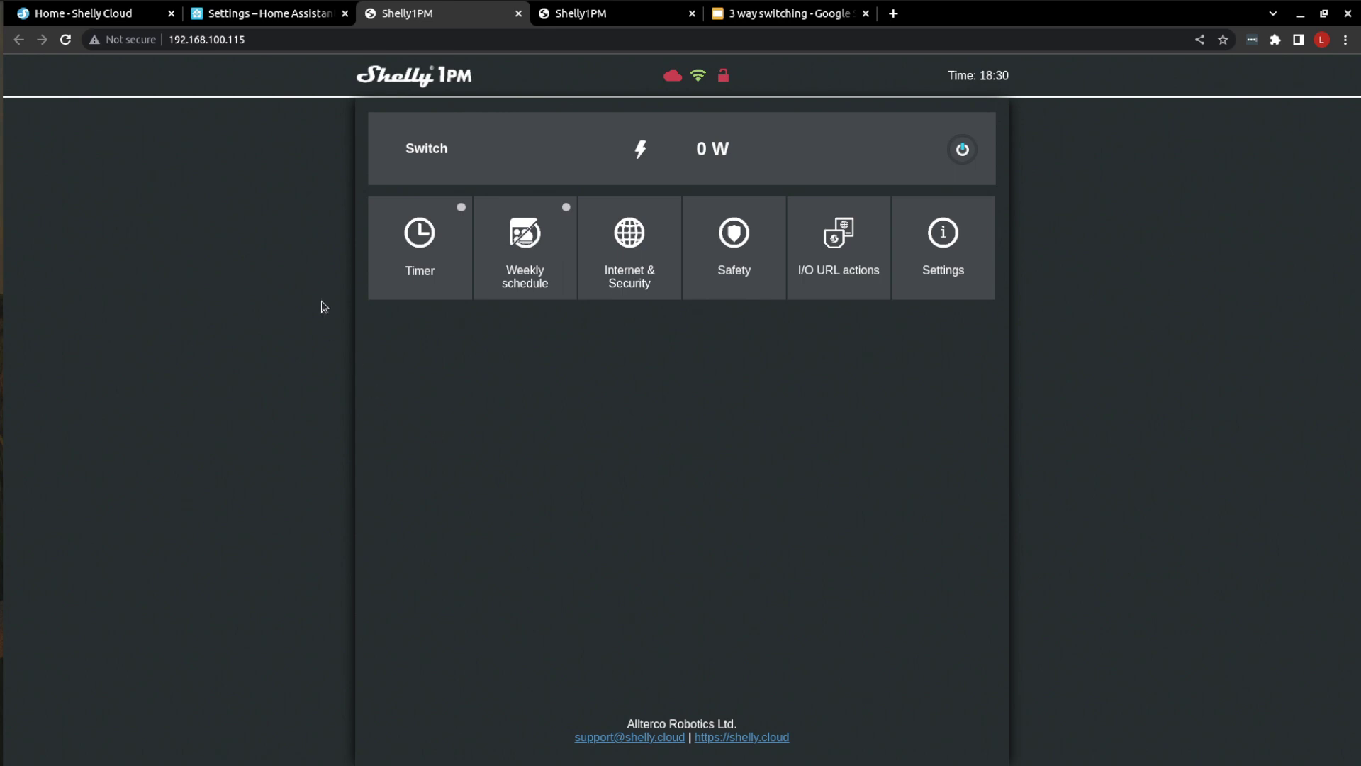
Step: Open Internet & Security and look over the WiFi client backup options
left_click(621, 268)
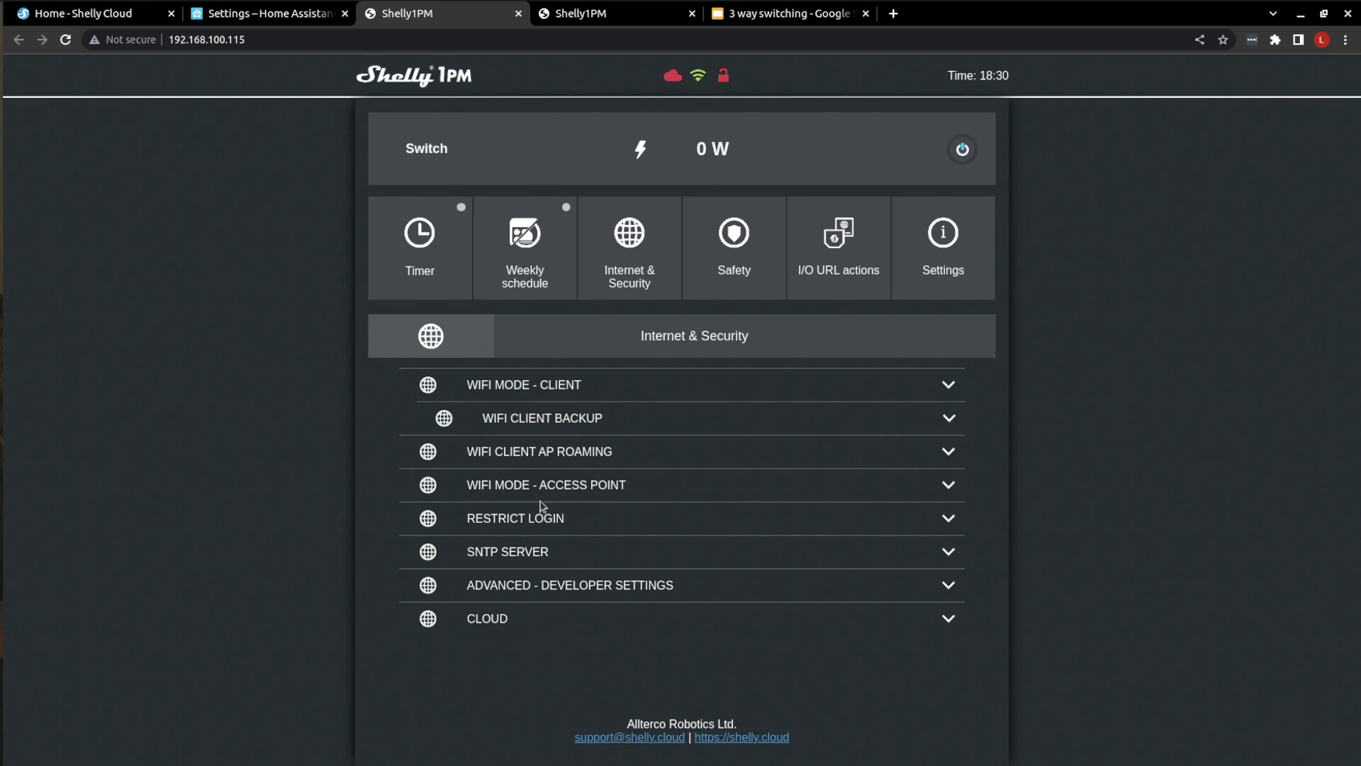
left_click(595, 419)
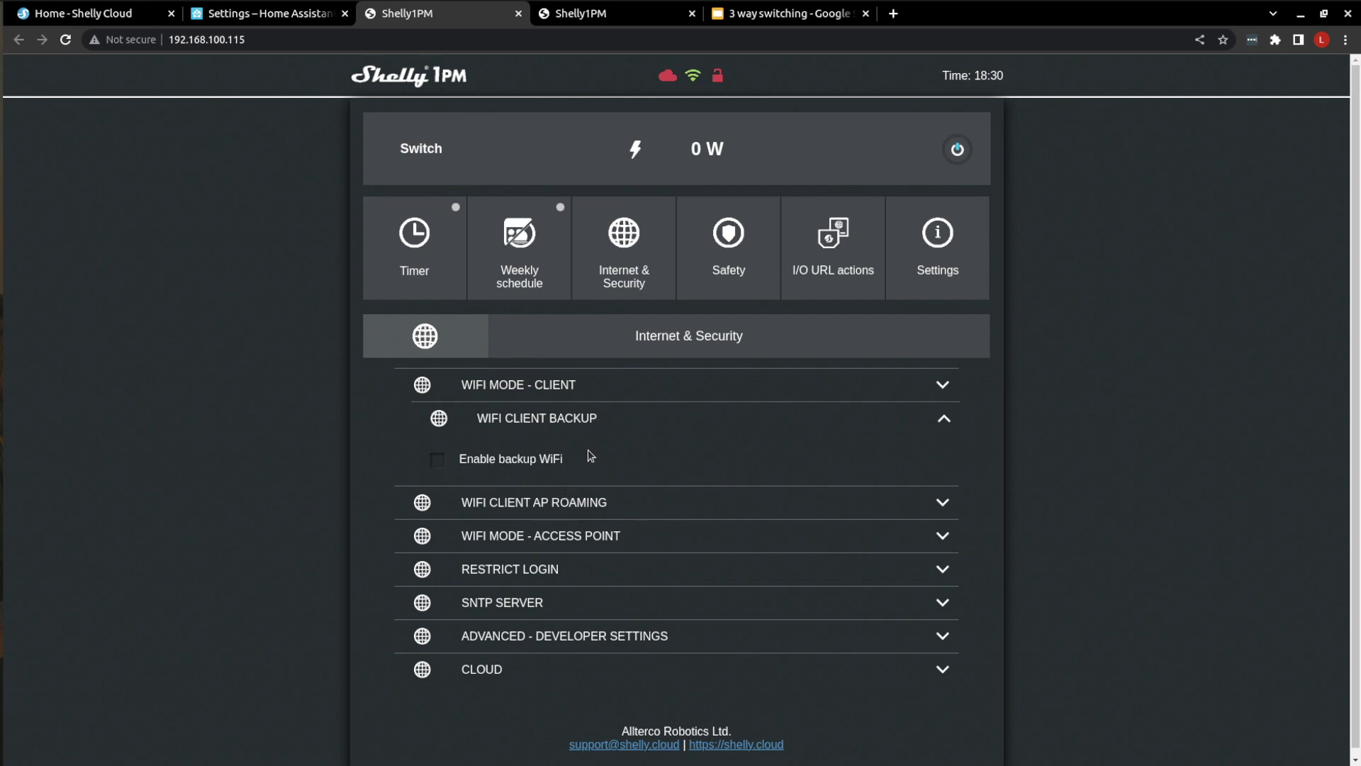
left_click(925, 422)
Step: Inspect the WiFi AP roaming options, leaving the RSSI threshold at -70 dBm
left_click(628, 457)
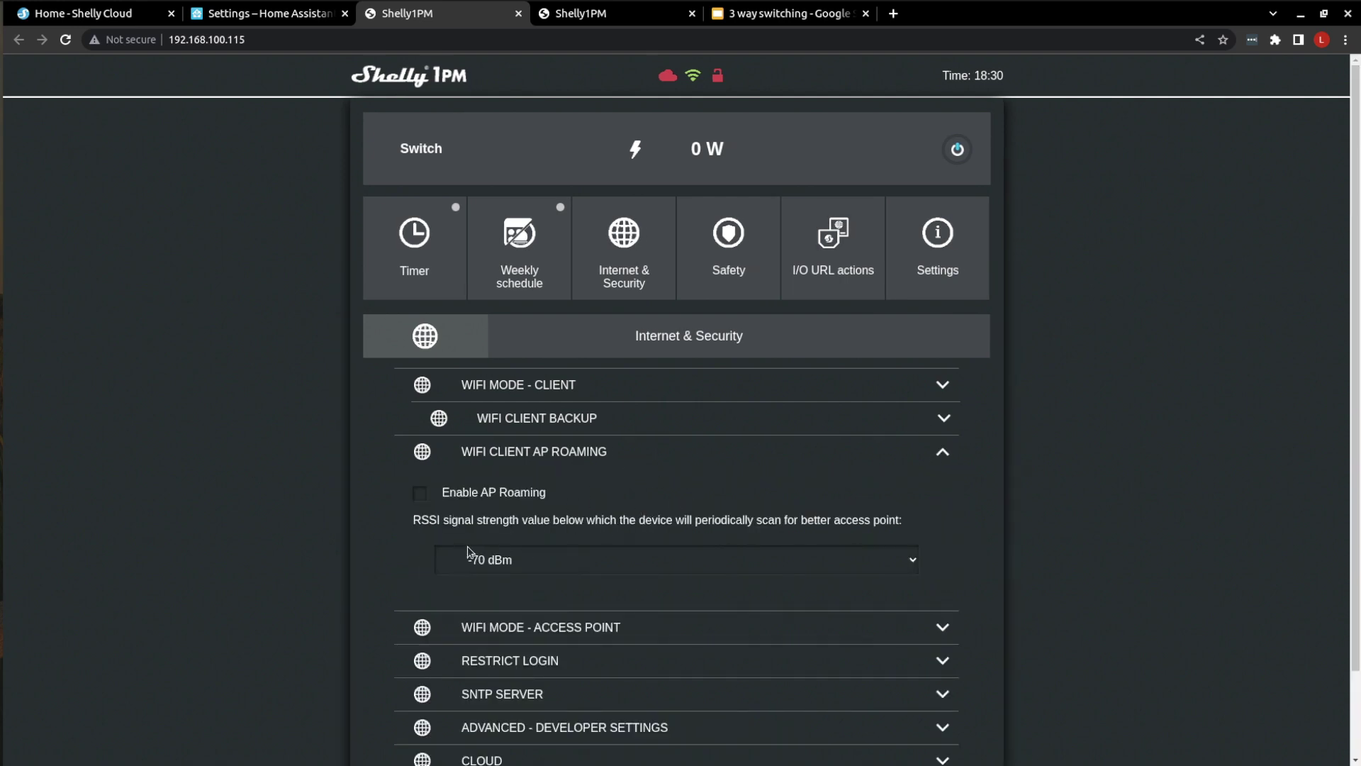
left_click(876, 560)
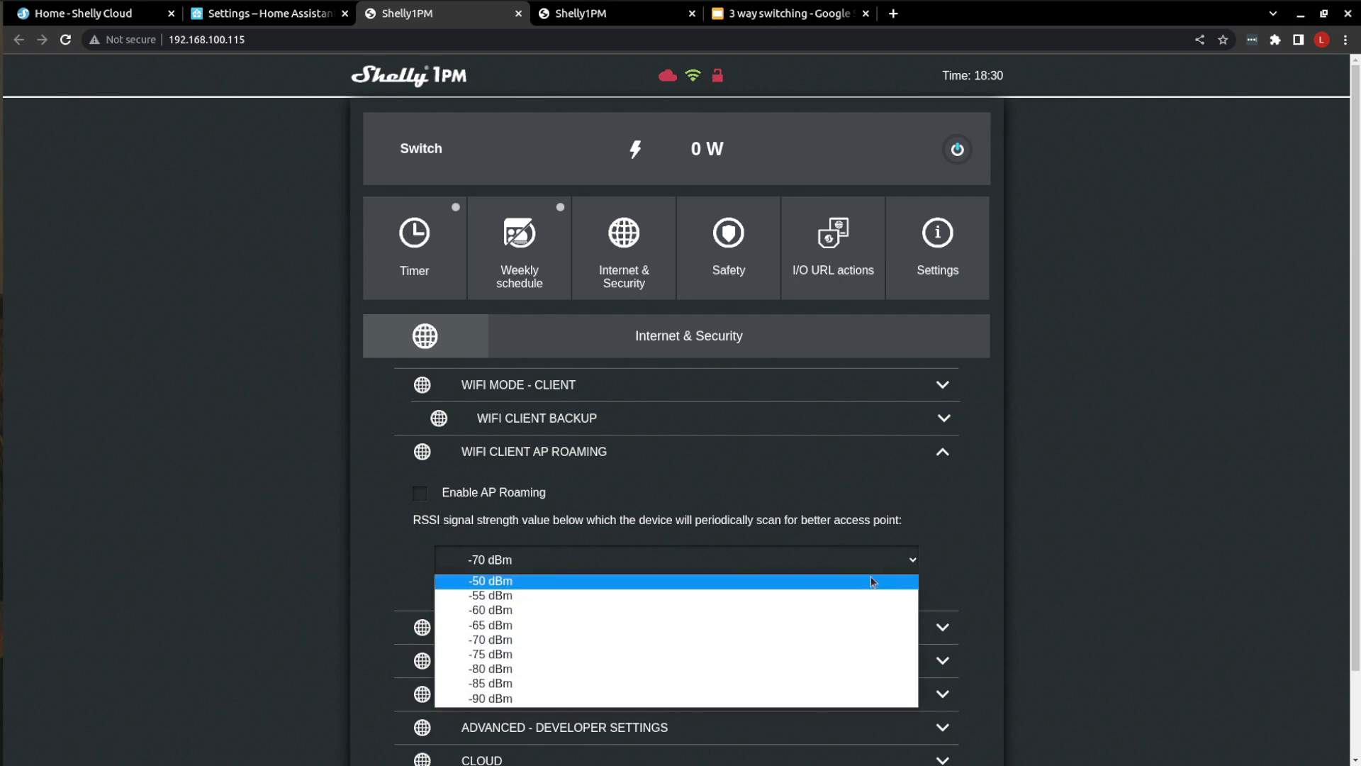
left_click(954, 522)
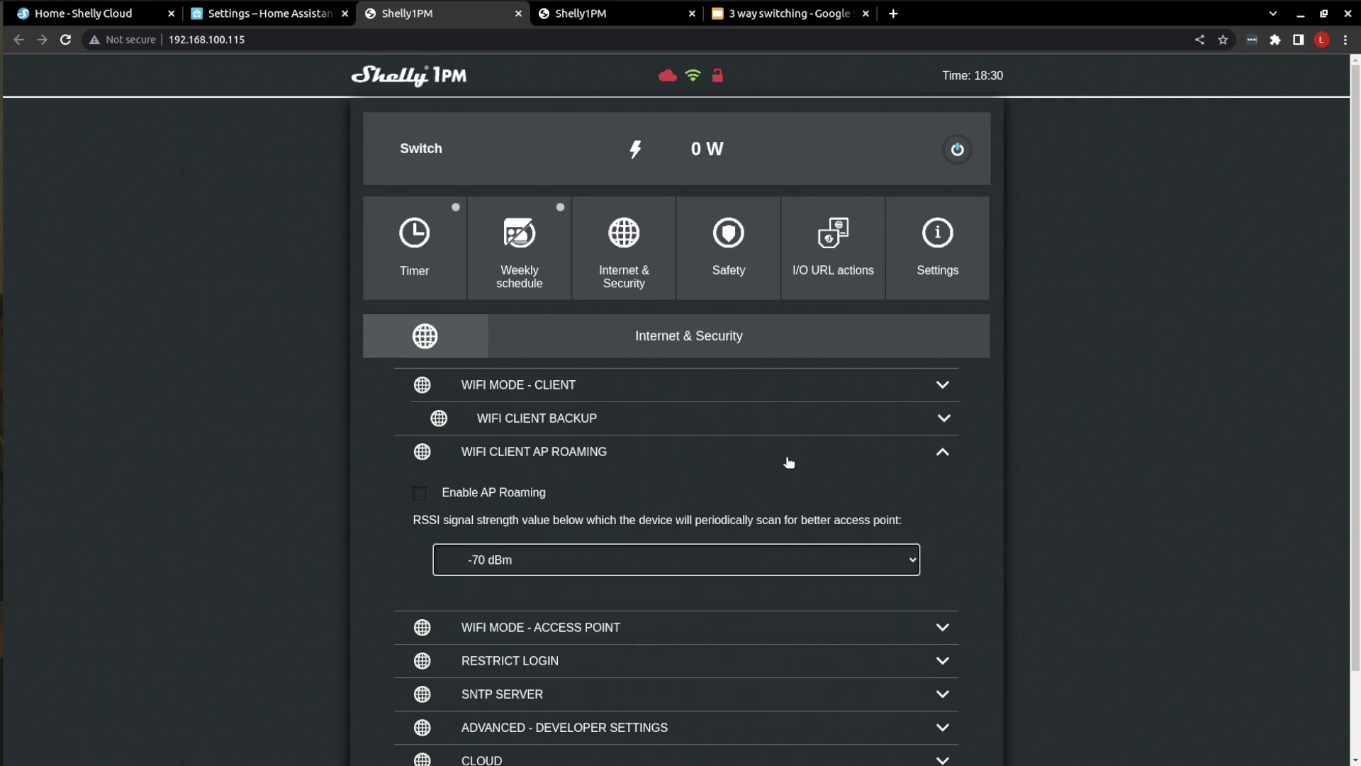
left_click(900, 459)
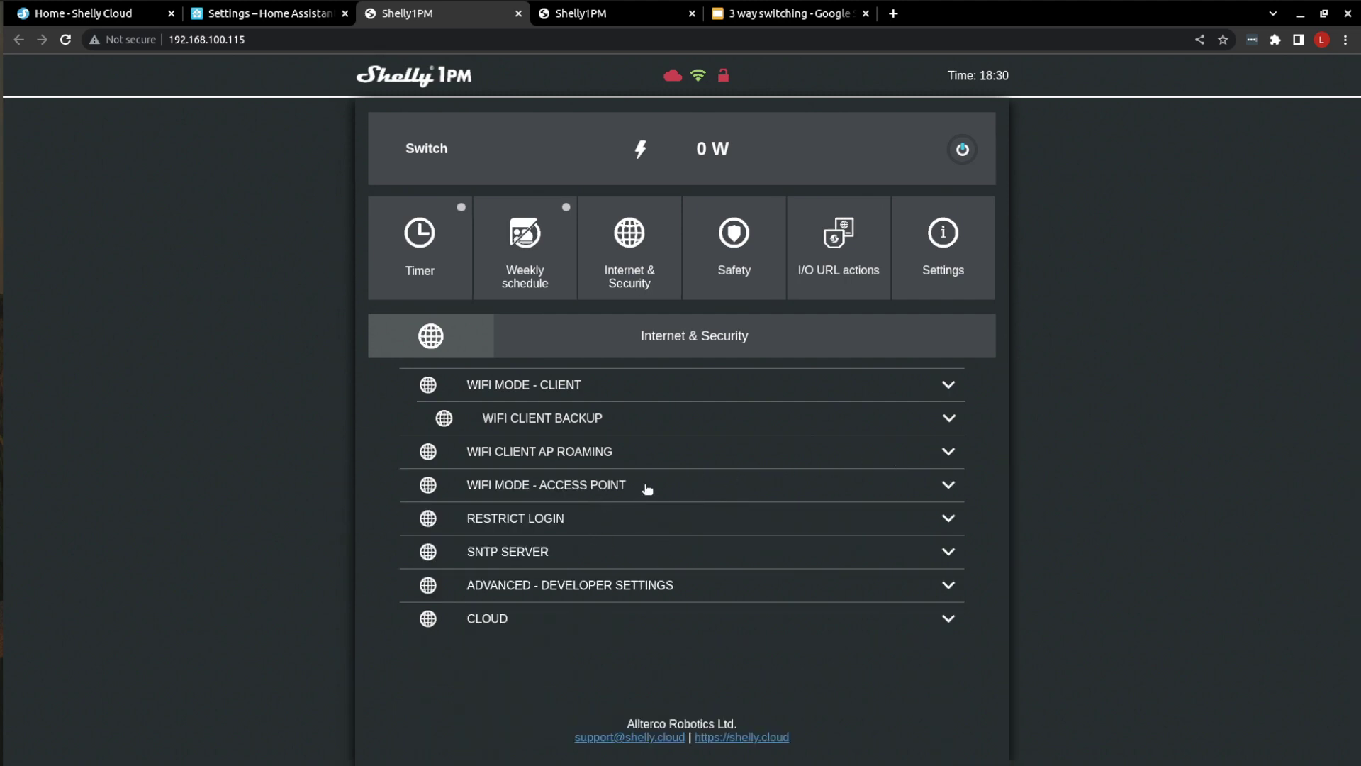
left_click(646, 487)
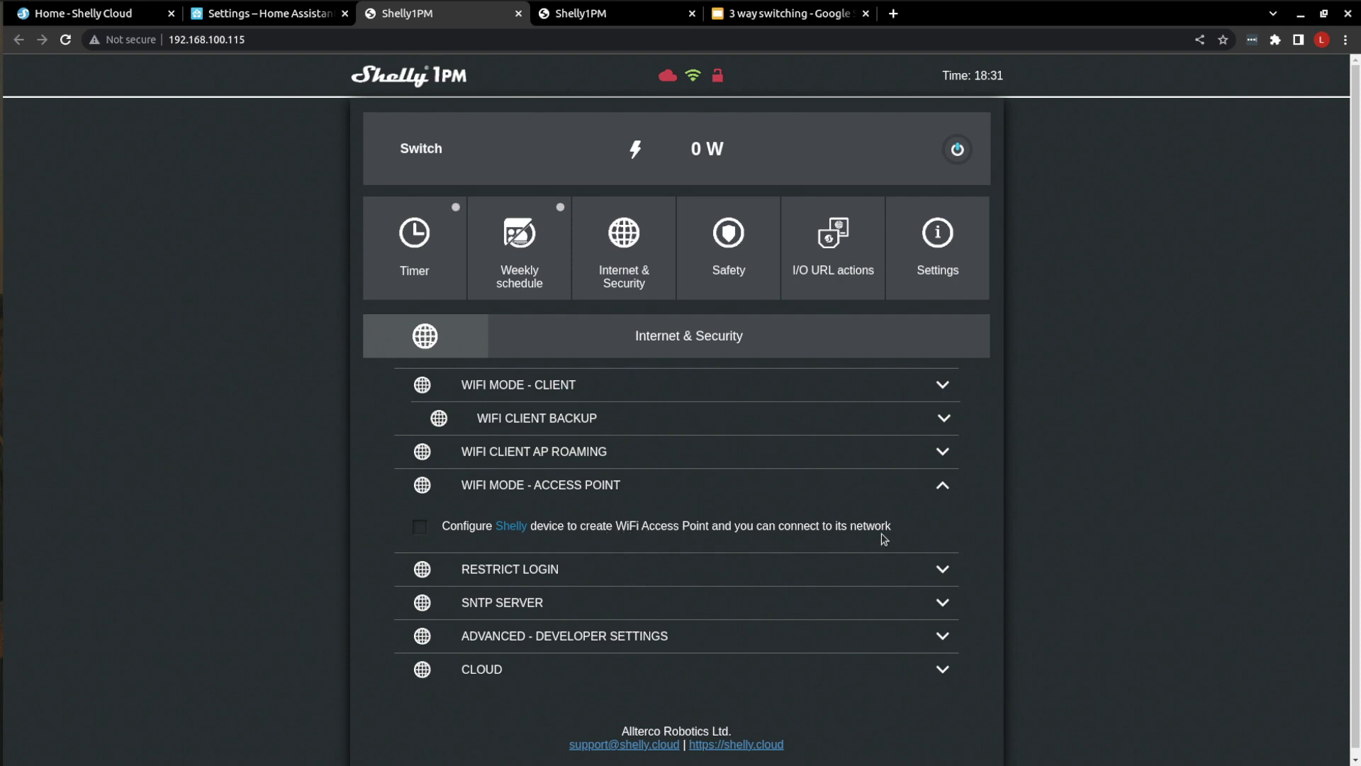
left_click(638, 490)
left_click(624, 523)
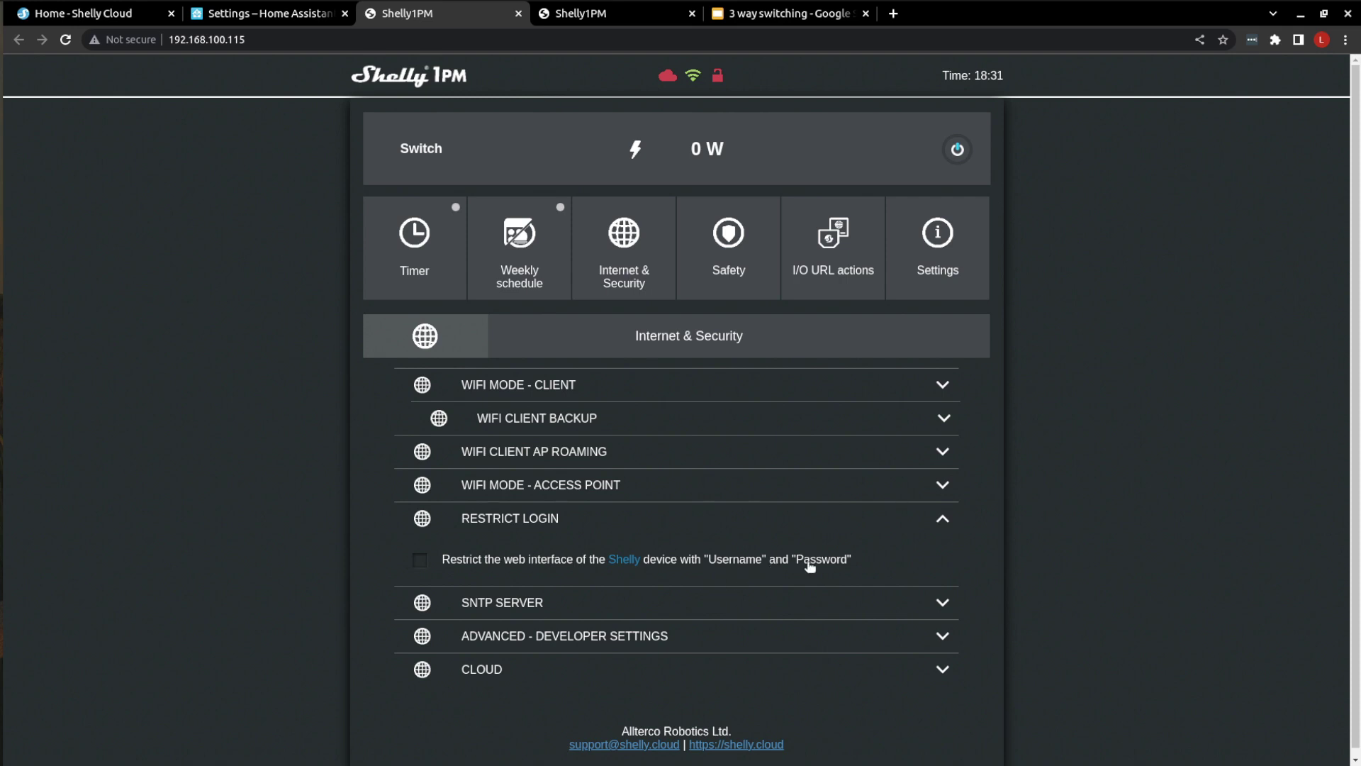
left_click(965, 154)
left_click(502, 525)
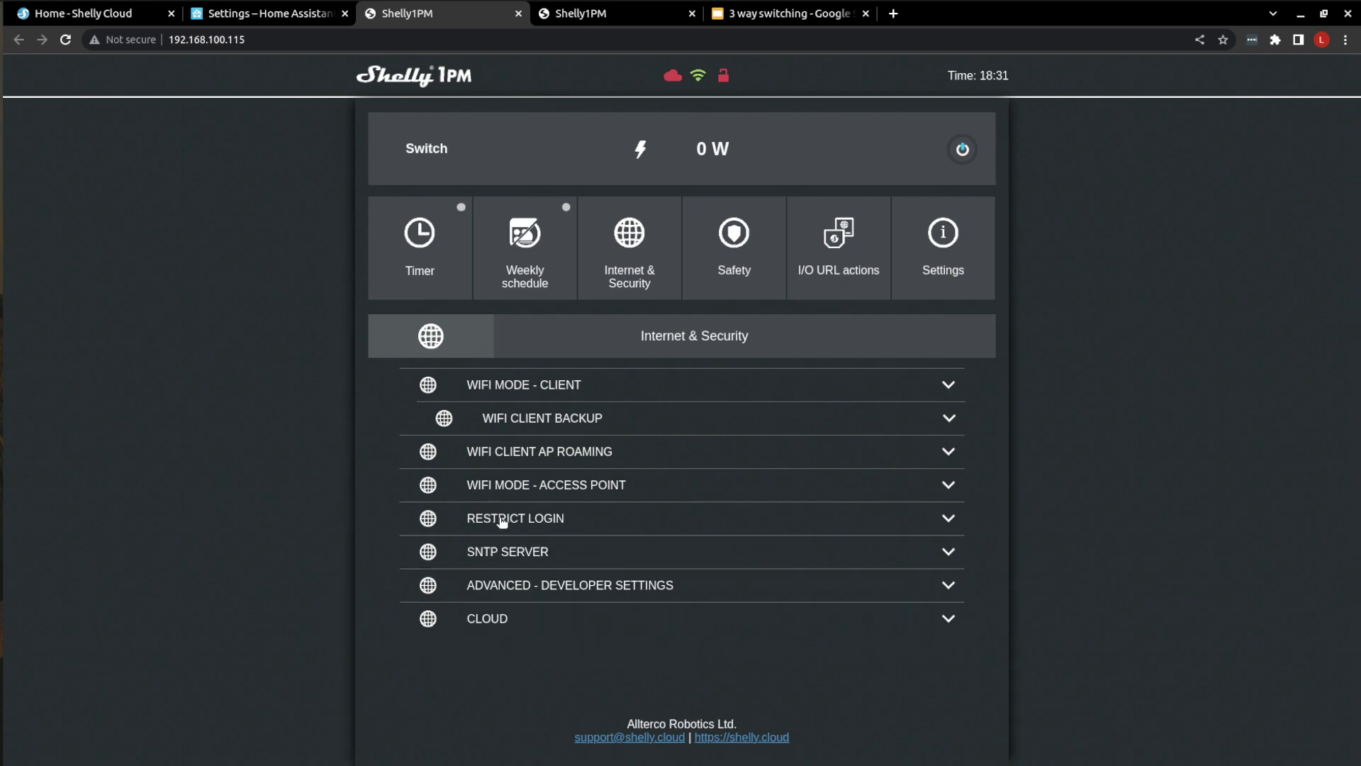
left_click(625, 557)
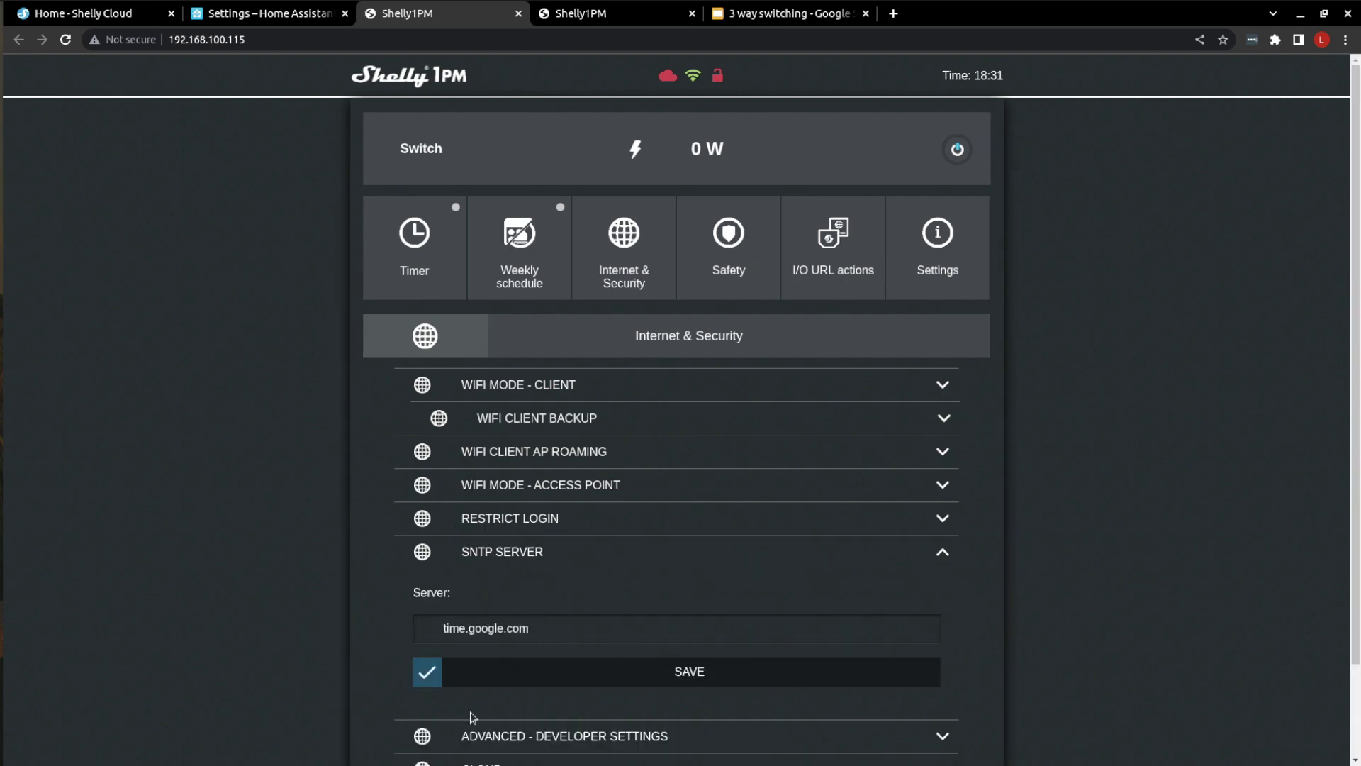
left_click(620, 553)
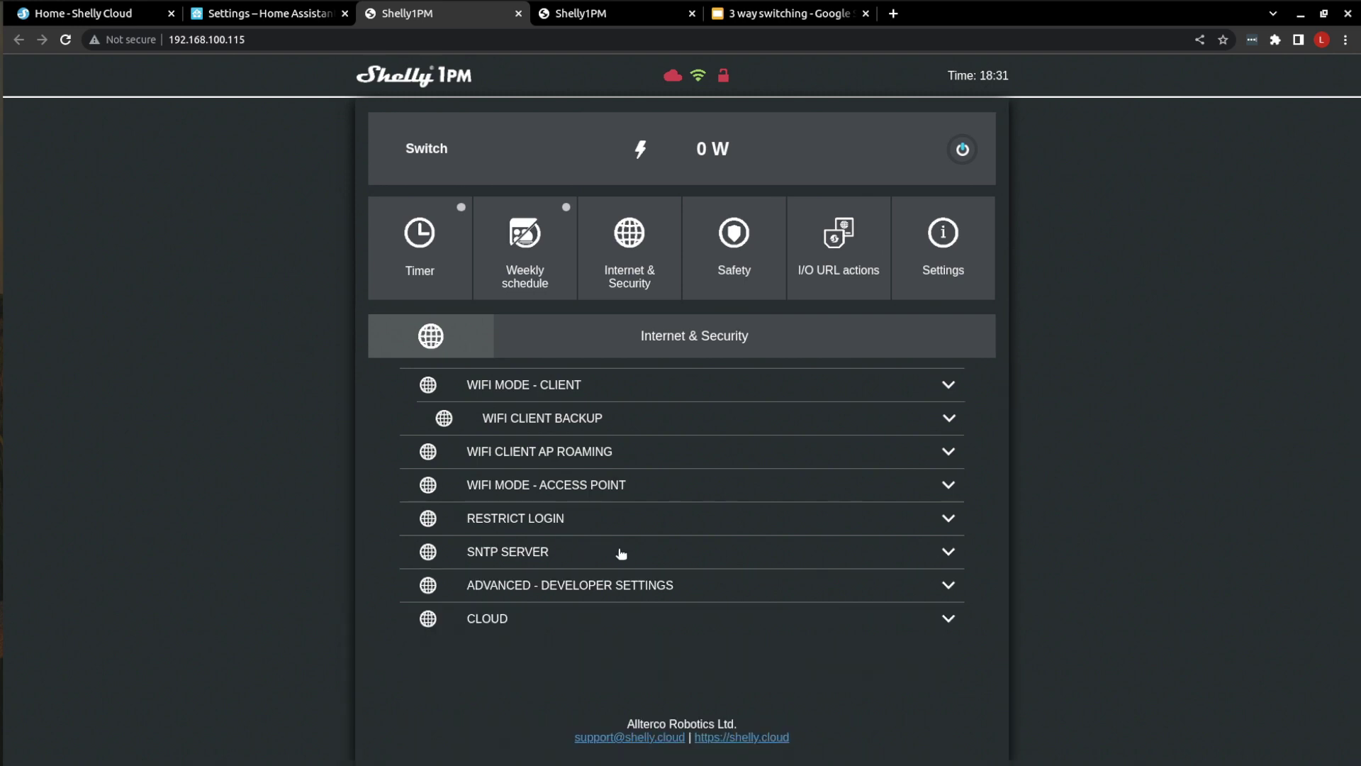
left_click(638, 626)
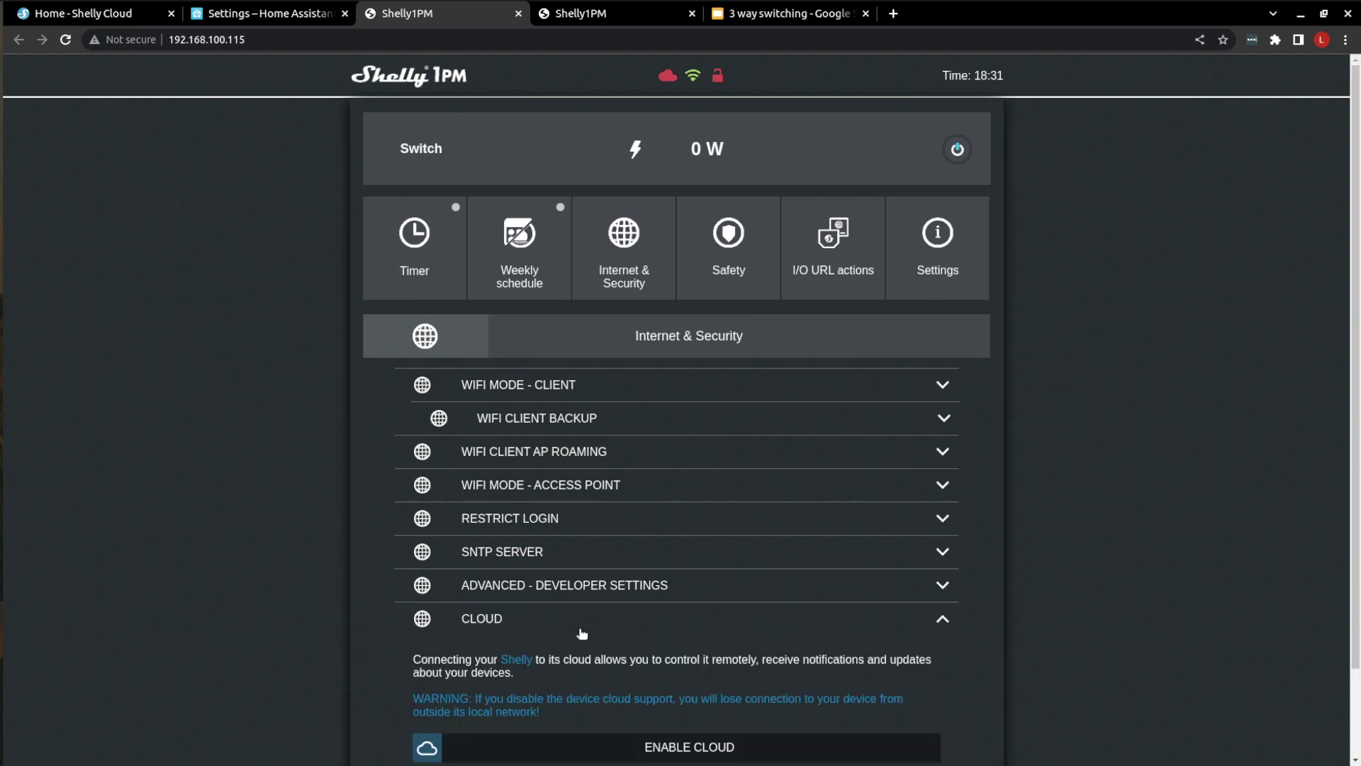
scroll(666, 617, "down", 3)
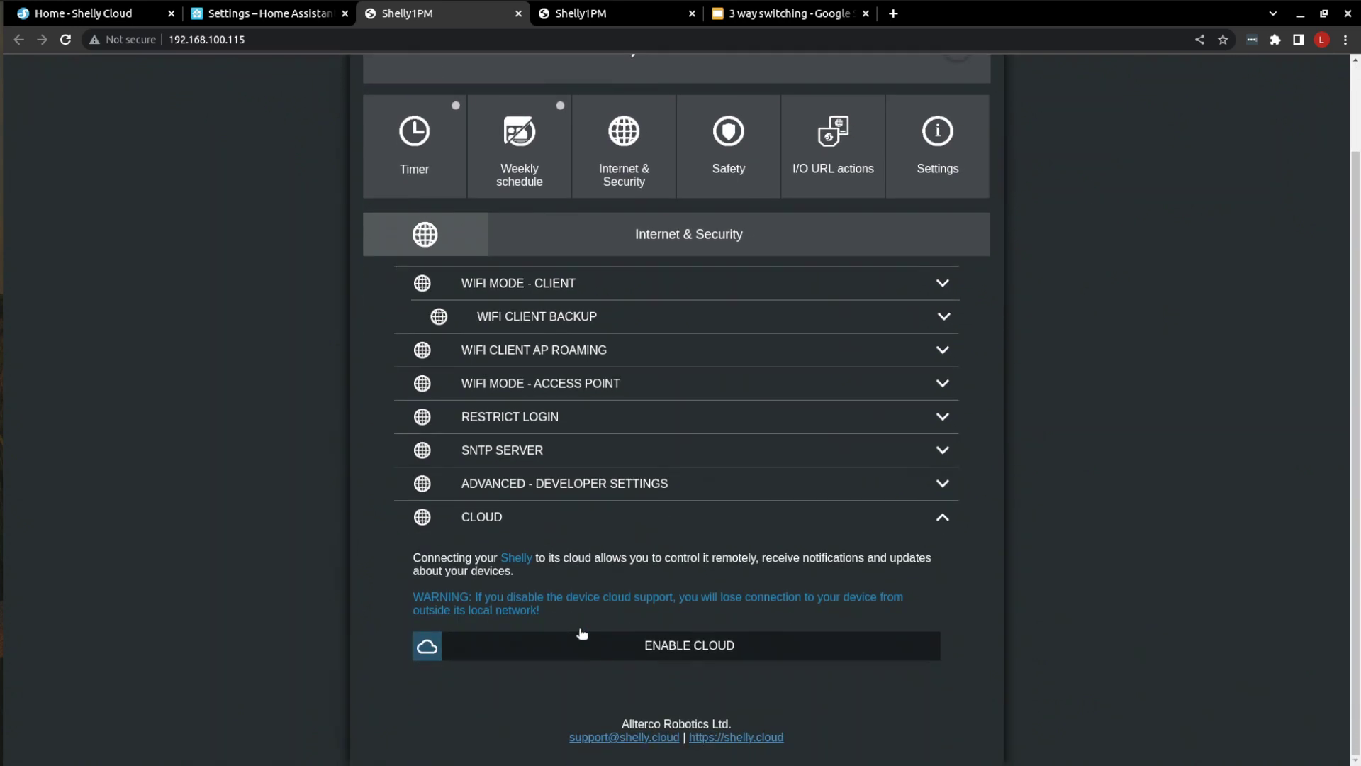
left_click(593, 516)
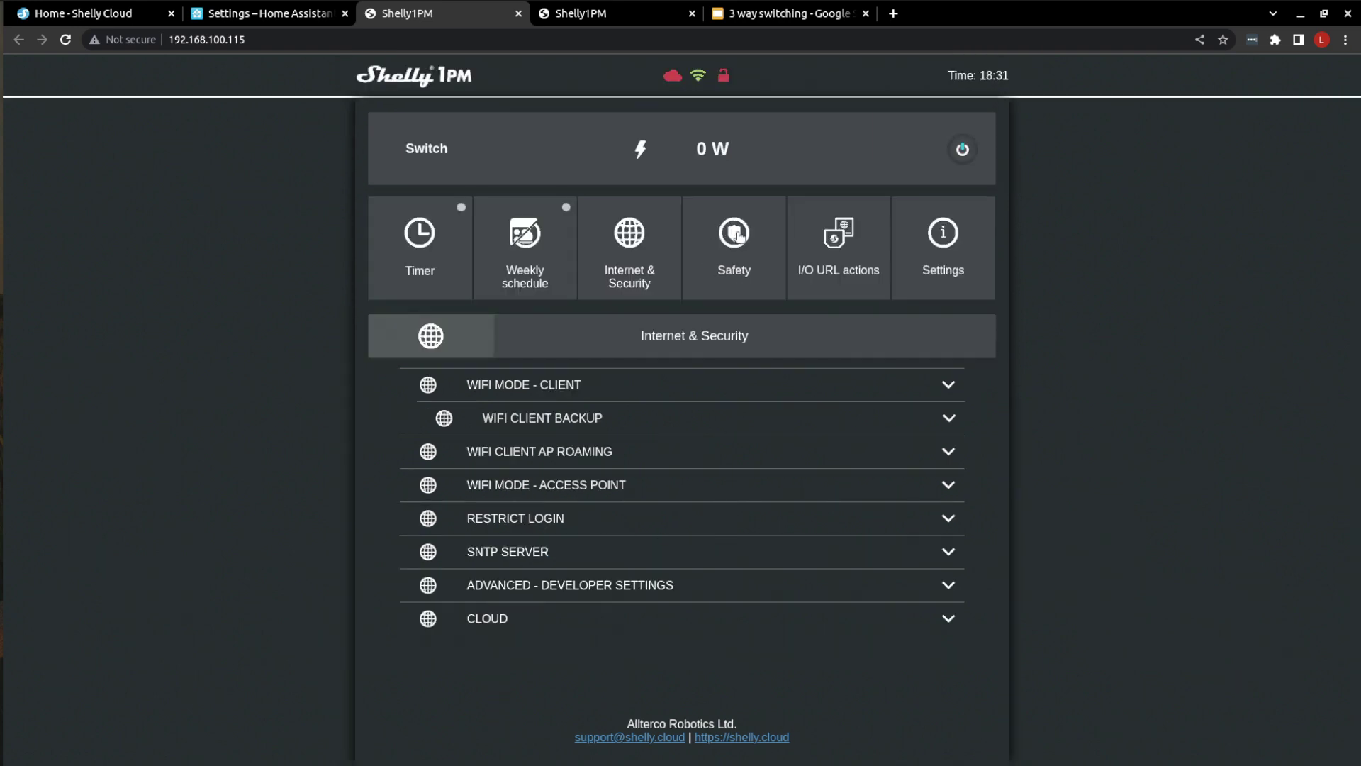
Step: Change the Safety max power protection limit from 3500 W to 1250 W and save
left_click(736, 236)
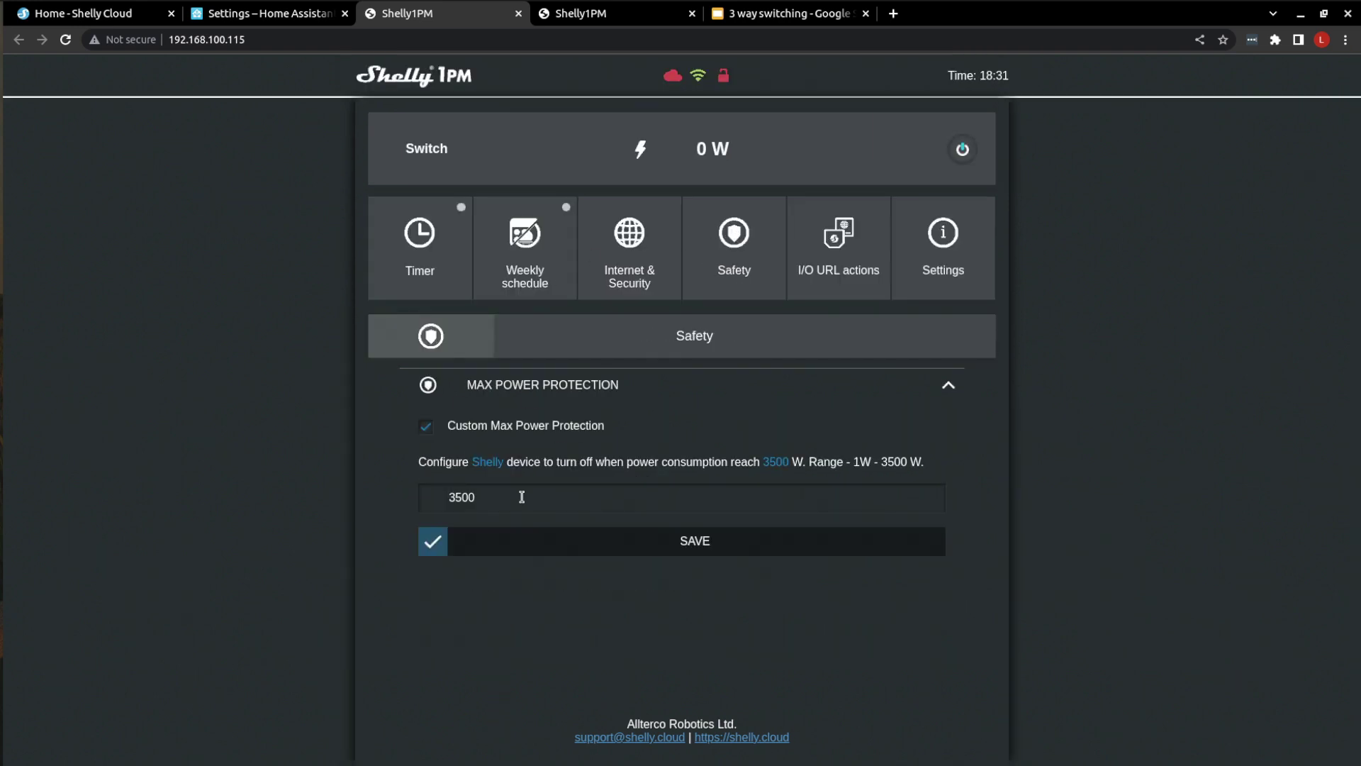
left_click(495, 503)
key("BackSpace")
key("BackSpace")
key("BackSpace")
key("BackSpace")
type("1500")
key("BackSpace")
key("BackSpace")
key("BackSpace")
type("250")
left_click(654, 542)
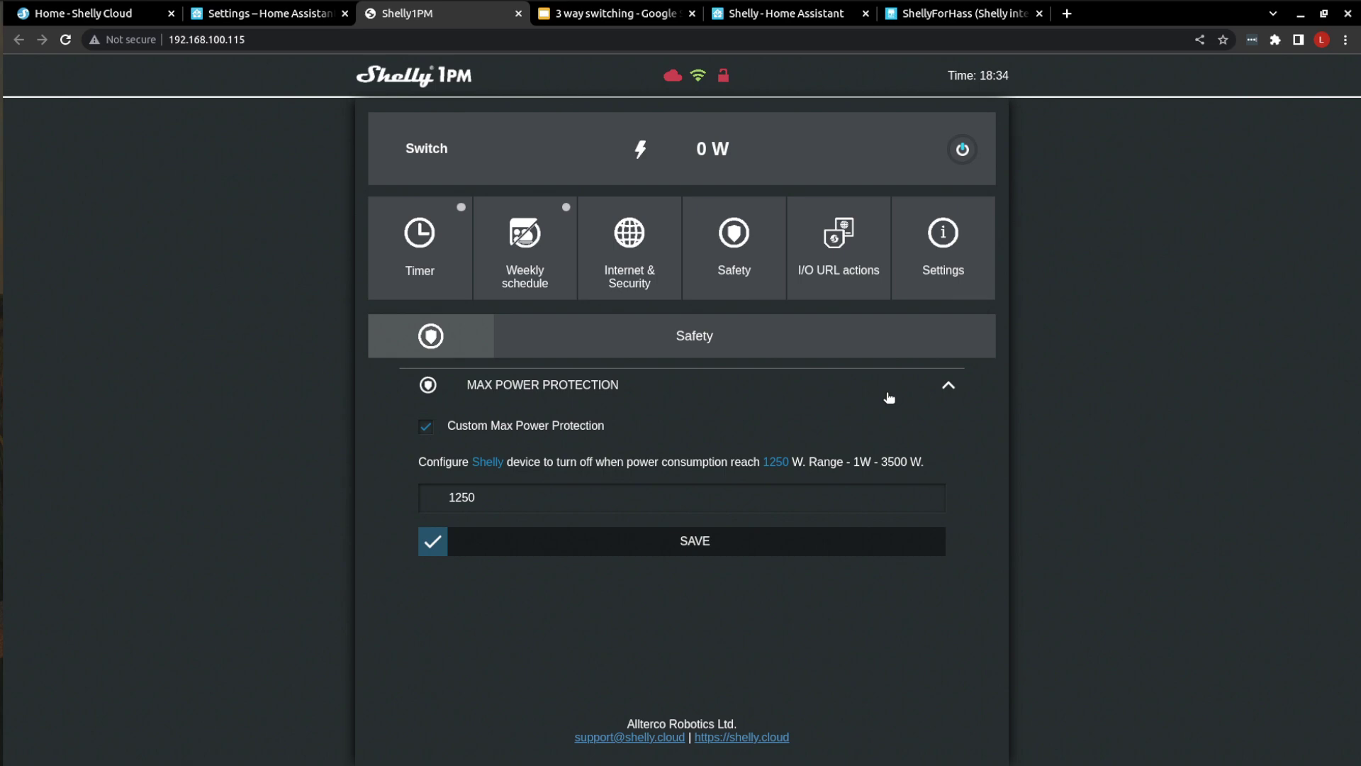
Step: In the Shelly docs, highlight the generation 1 Enable CoIoT and use-unicast sentences
left_click(797, 12)
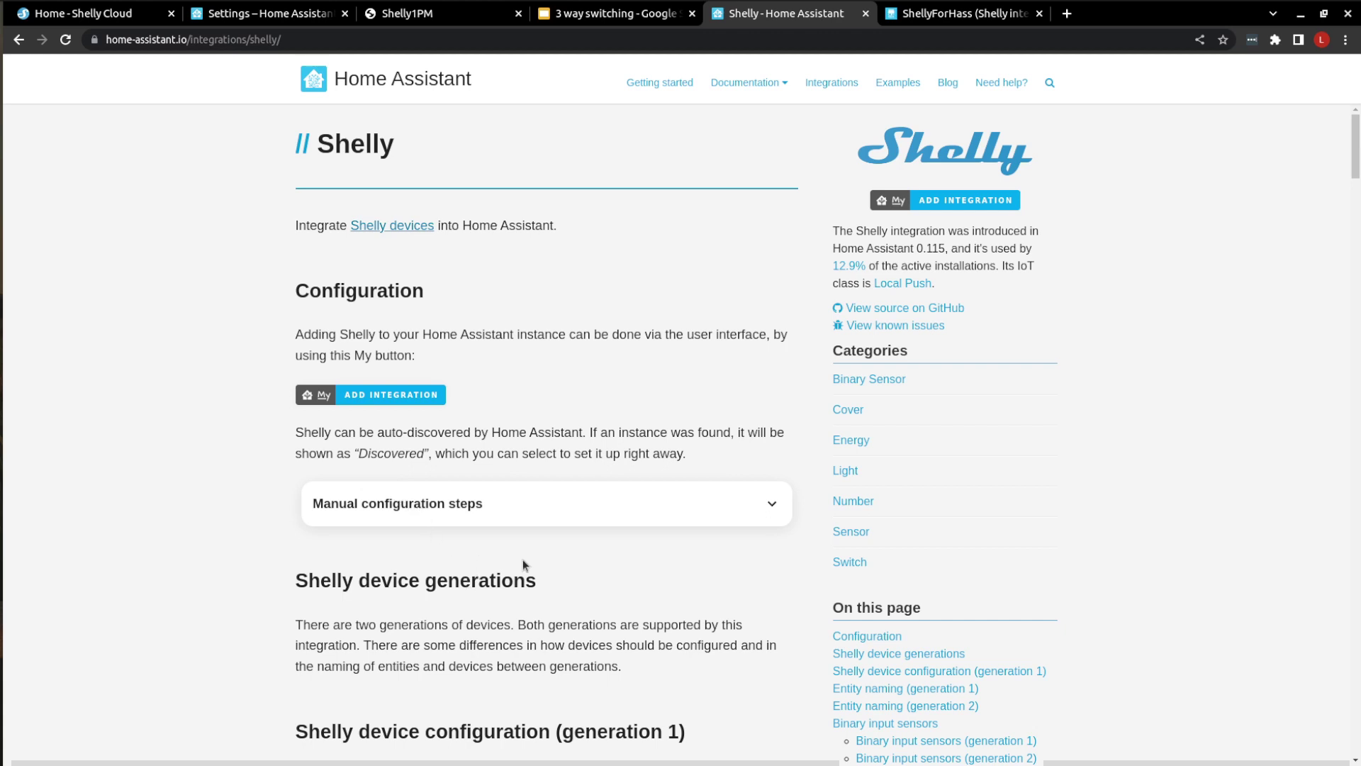
scroll(496, 528, "down", 2)
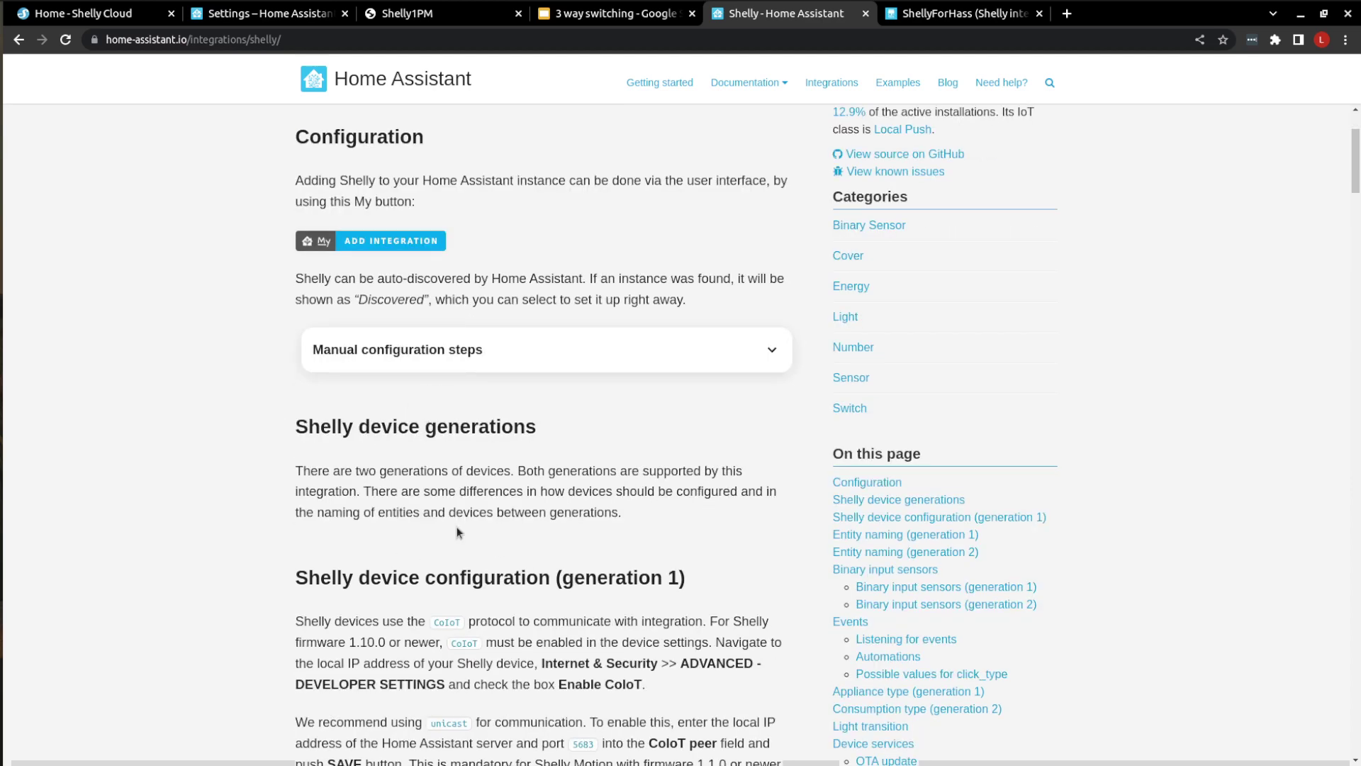
scroll(457, 532, "down", 3)
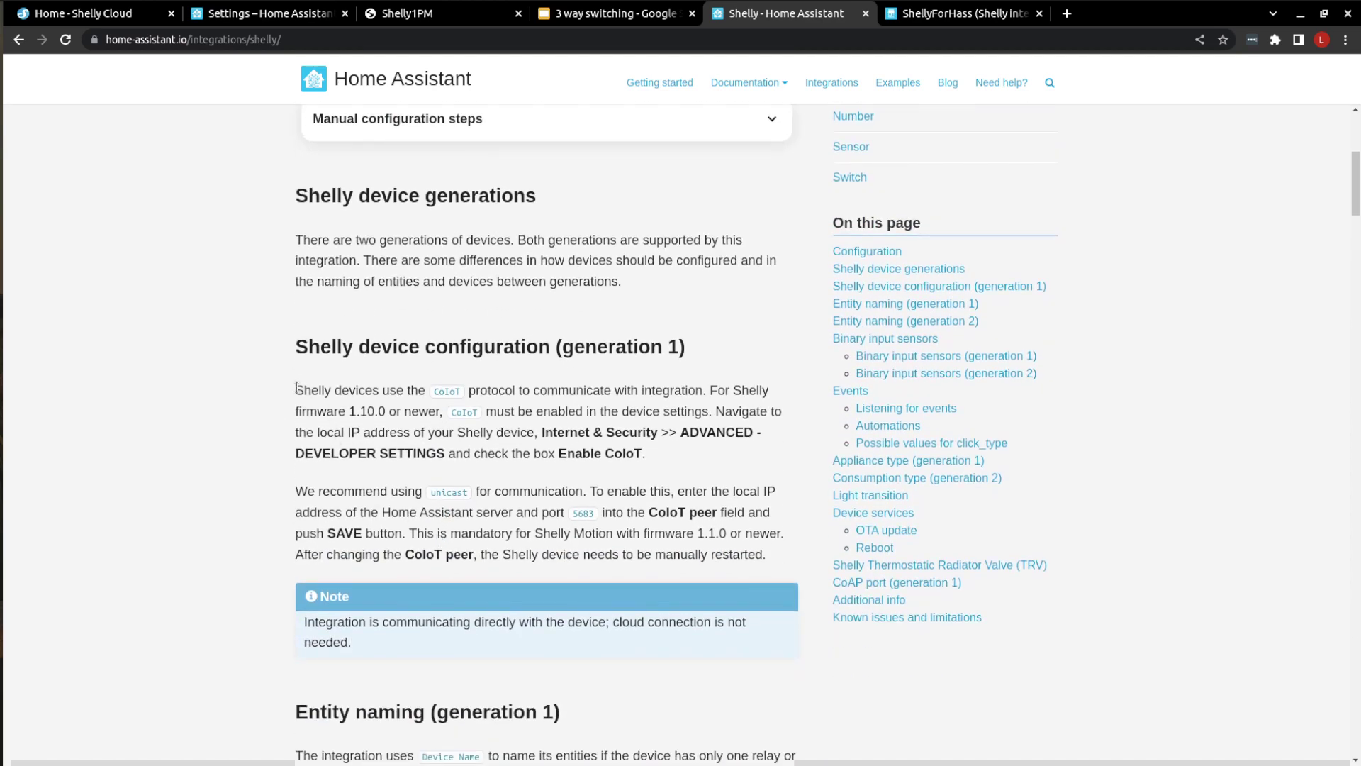
left_click_drag(297, 387, 686, 453)
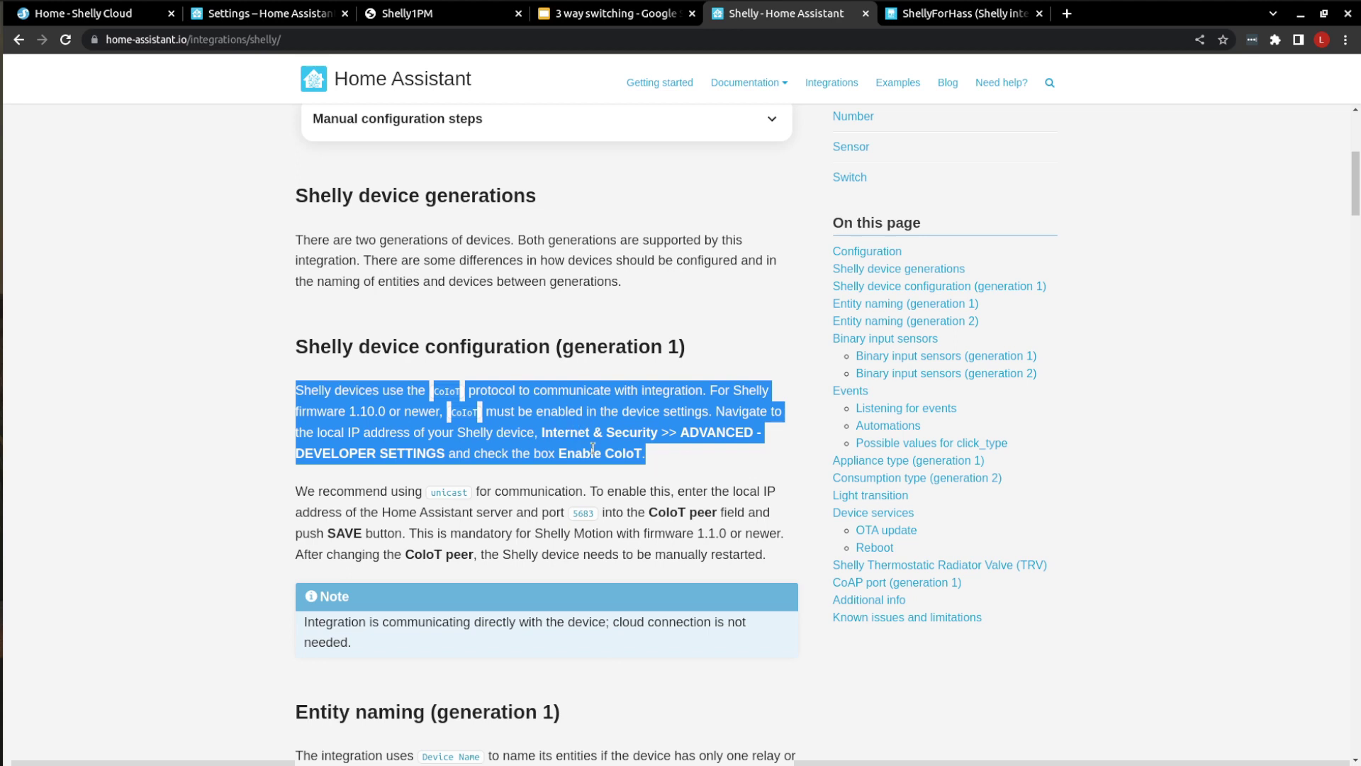
left_click_drag(648, 455, 558, 453)
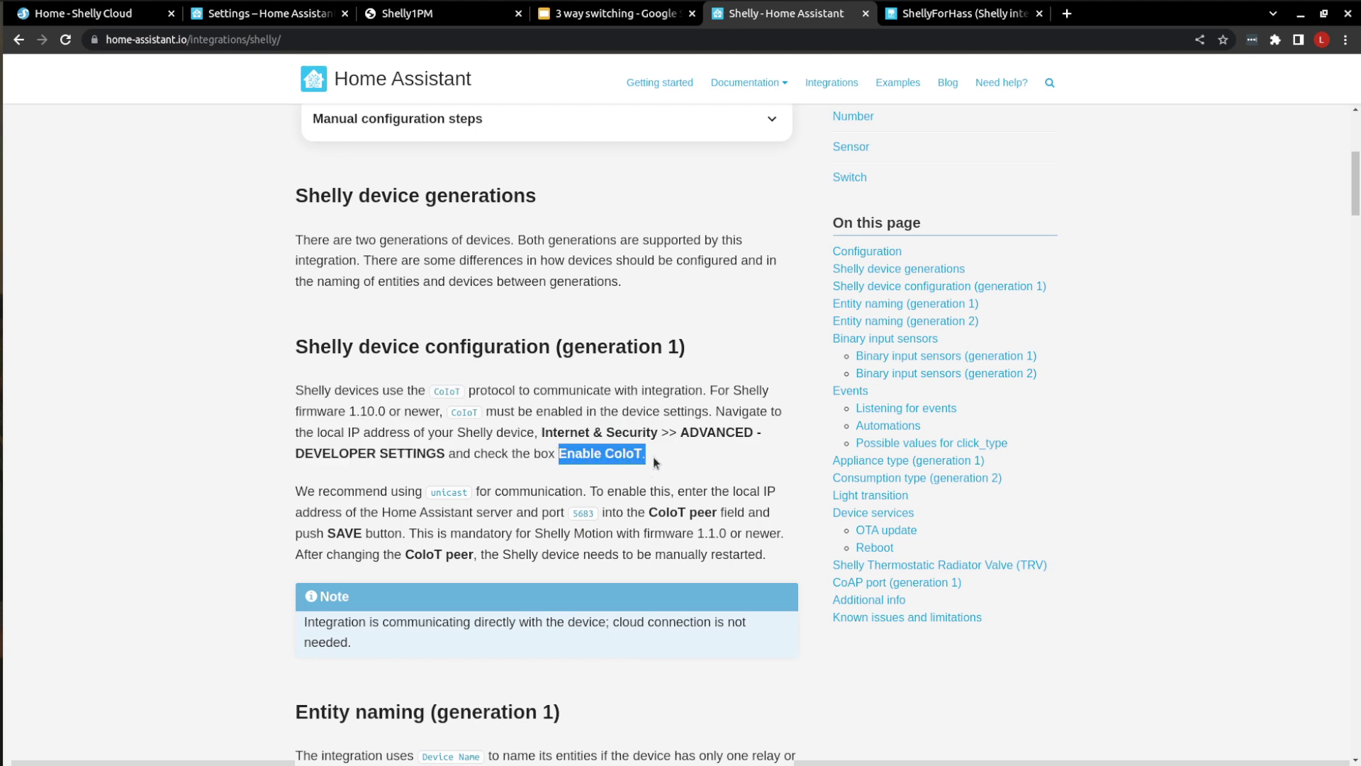
left_click_drag(314, 494, 468, 502)
left_click(558, 476)
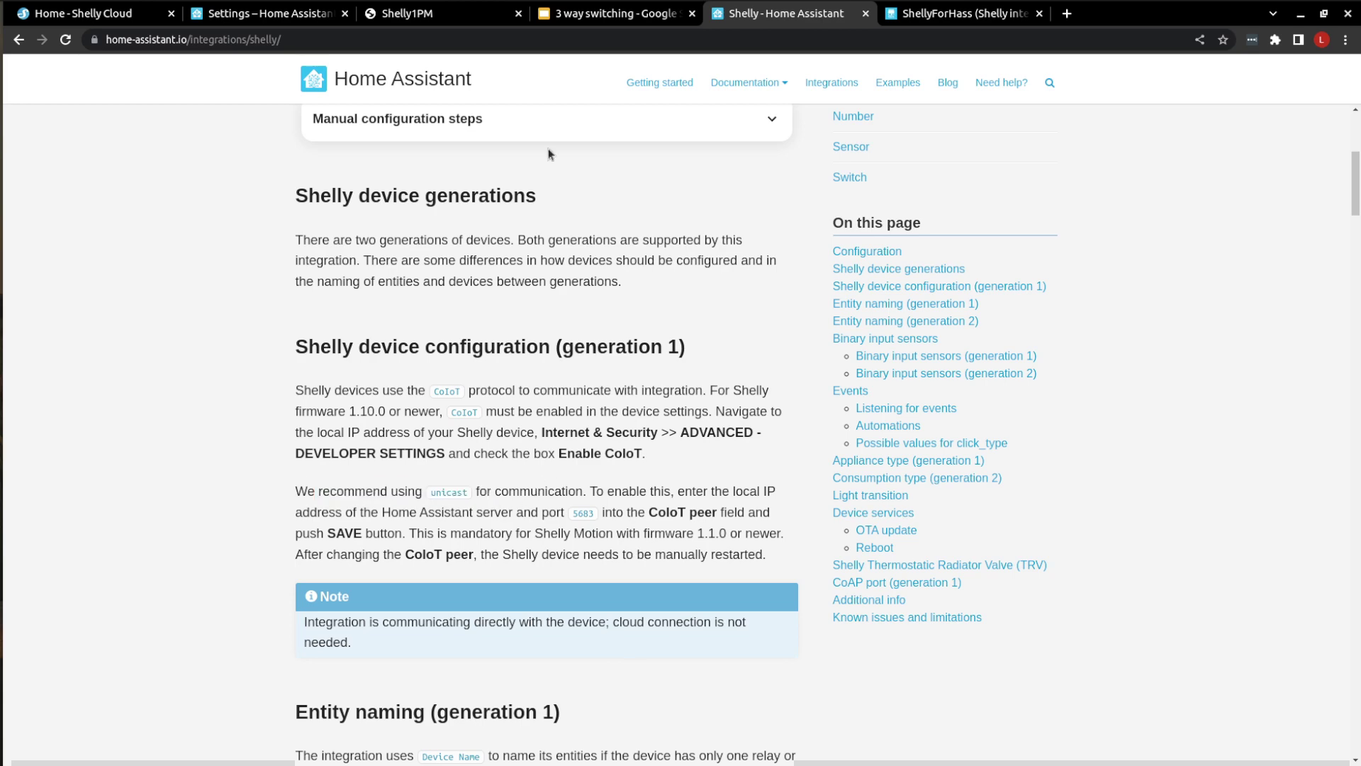
left_click(419, 16)
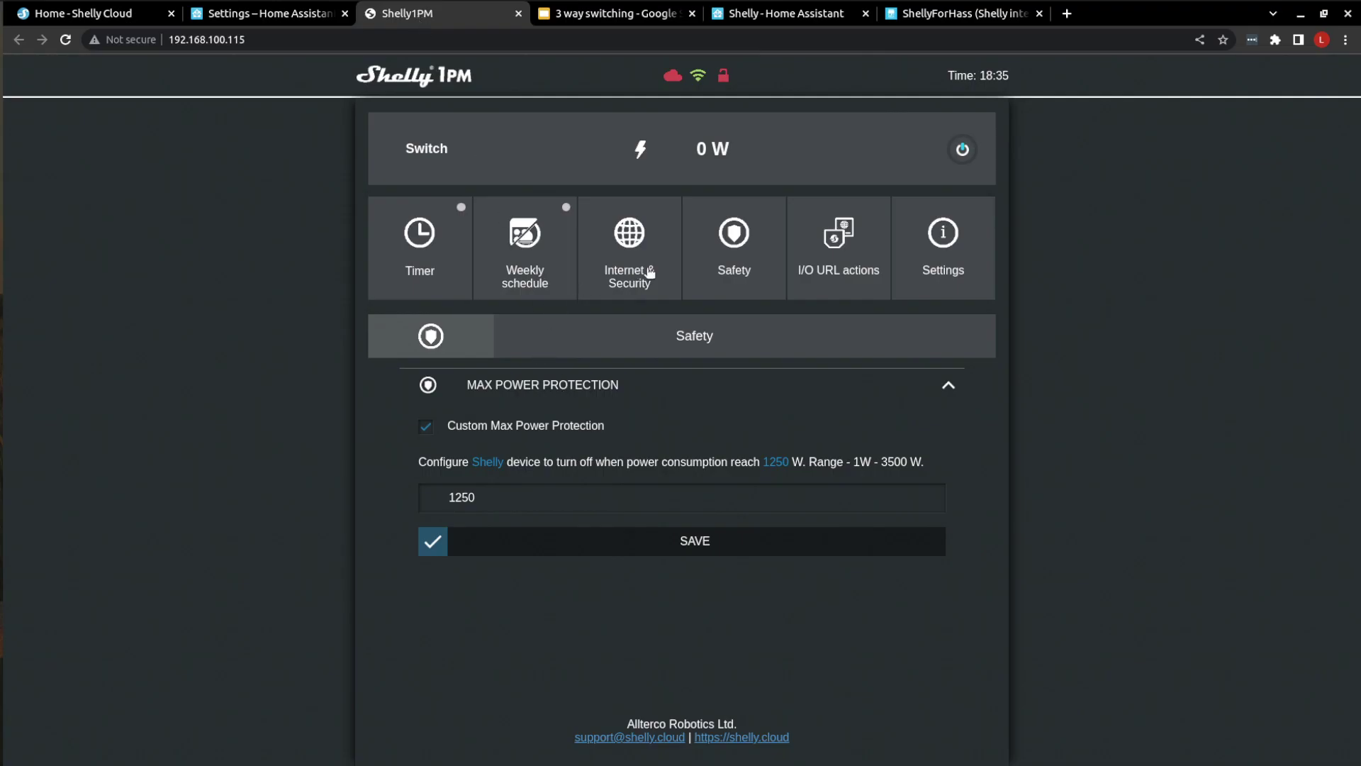
left_click(628, 254)
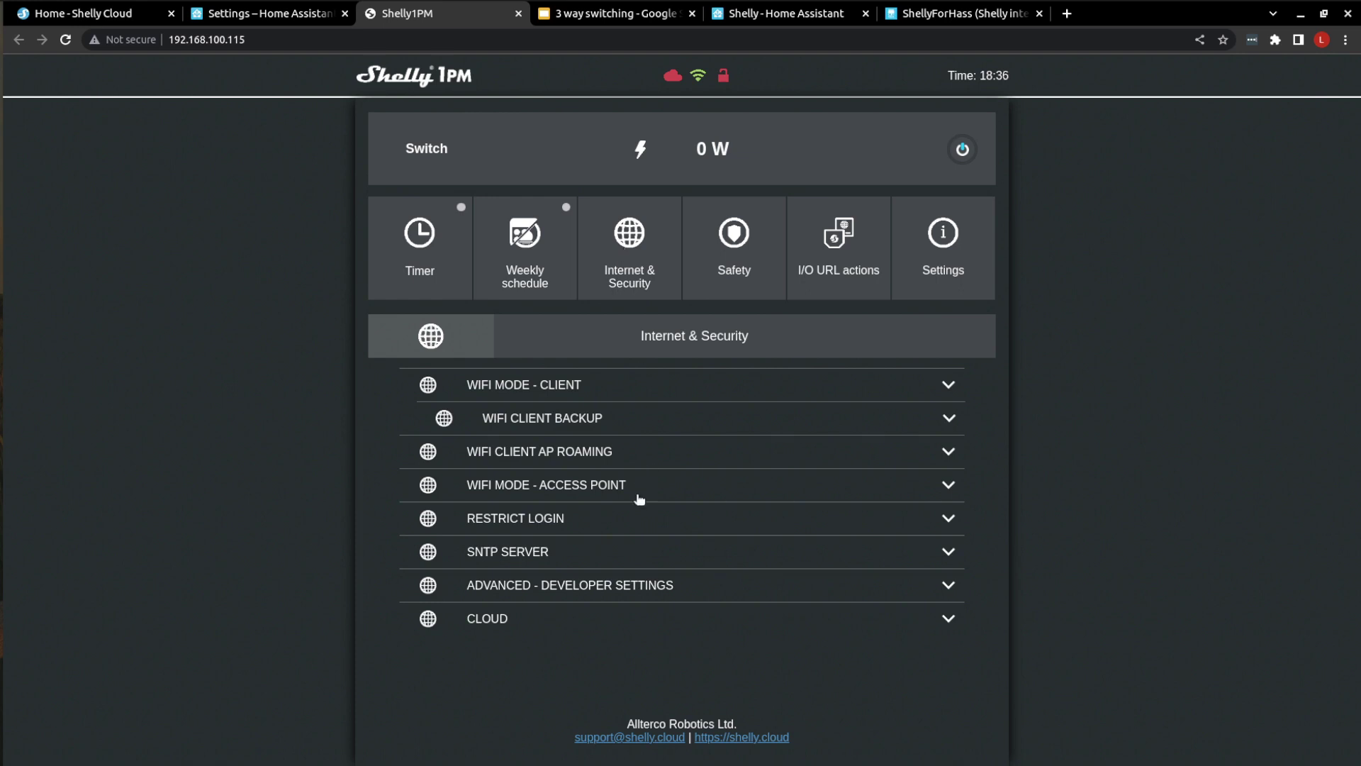
left_click(618, 584)
scroll(623, 602, "down", 3)
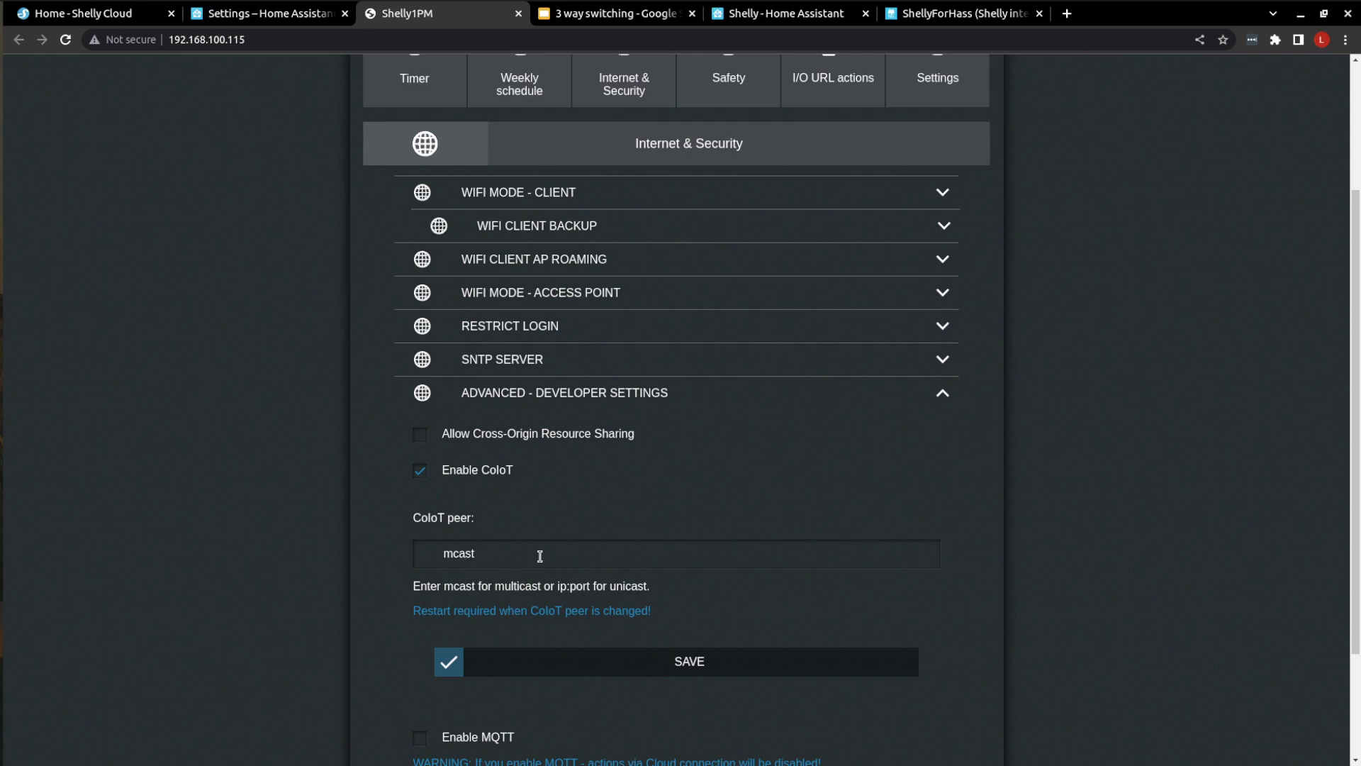
left_click(826, 19)
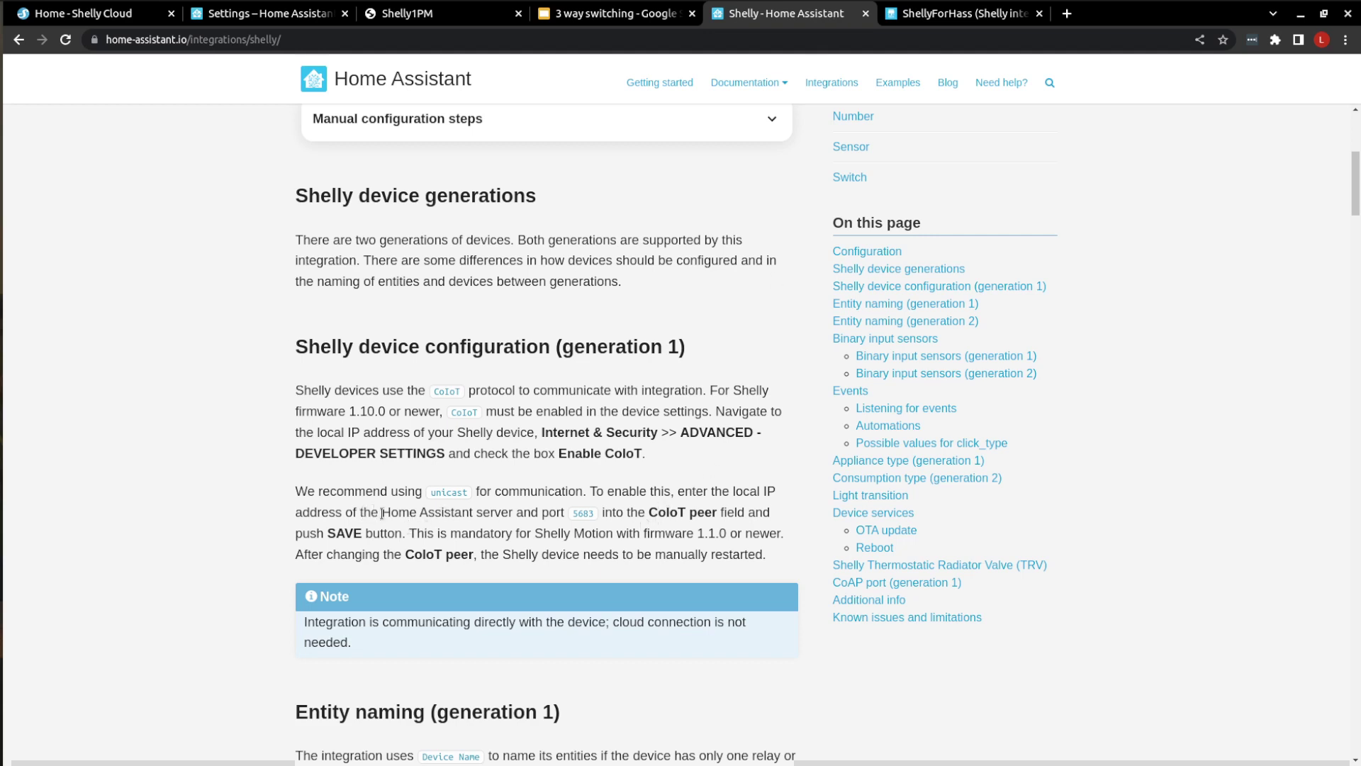
Step: Highlight the server address and CoIoT port 5683 instructions, then go to the ShellyForHass page
left_click_drag(383, 514, 542, 511)
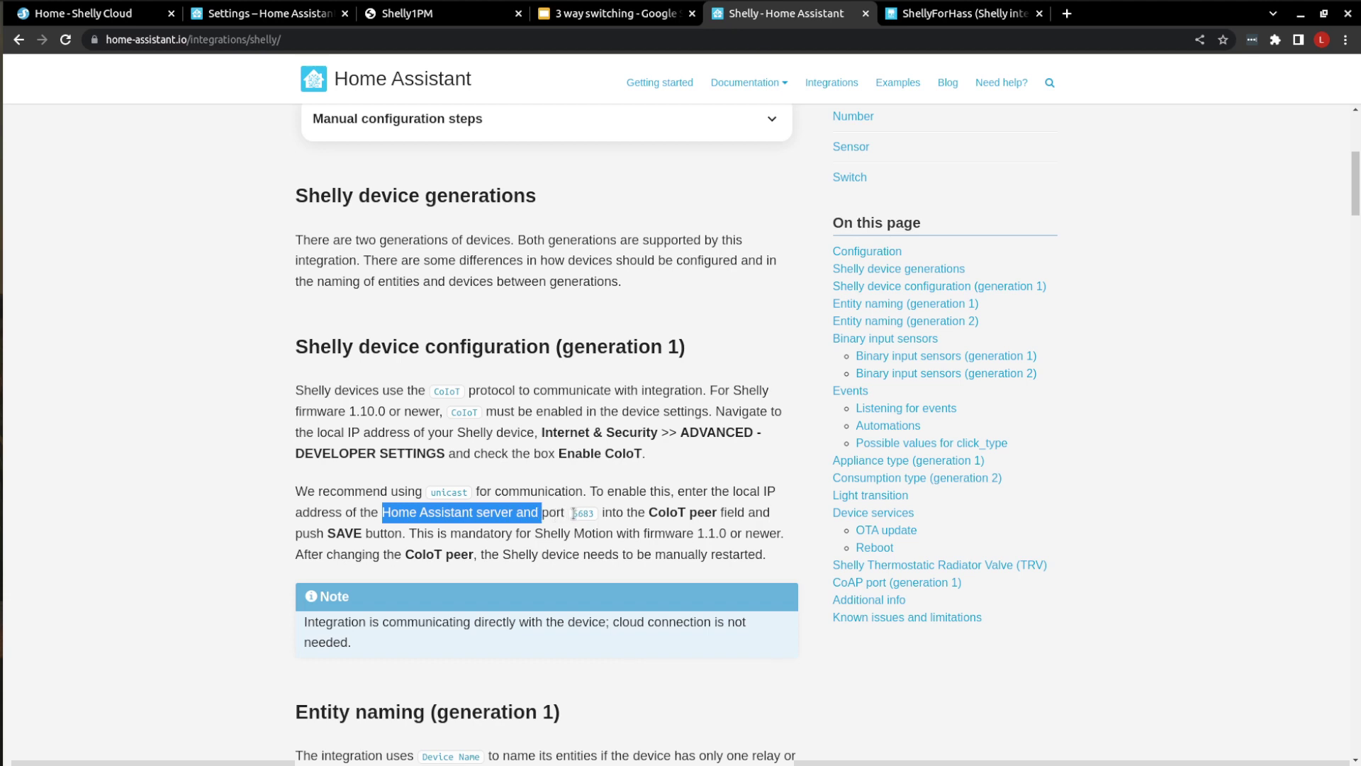
left_click_drag(573, 513, 601, 512)
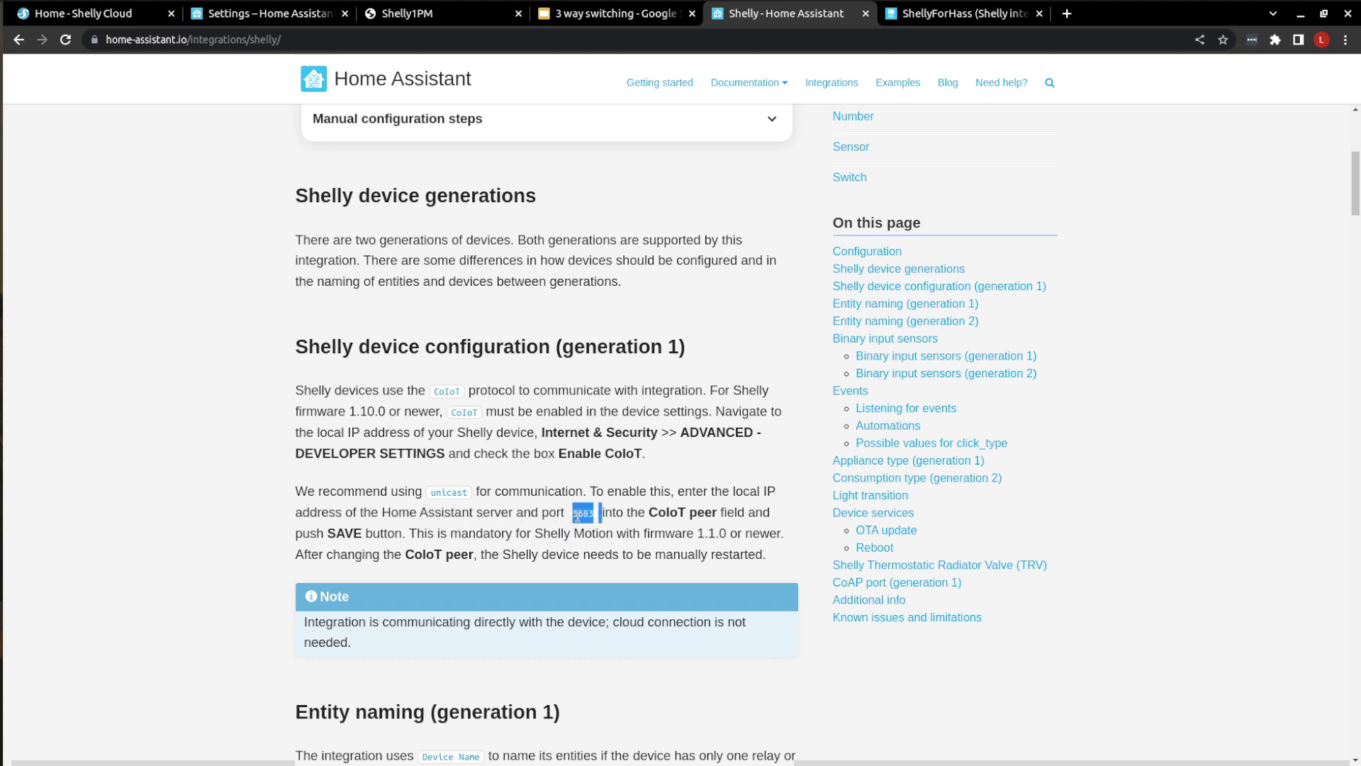
left_click(604, 512)
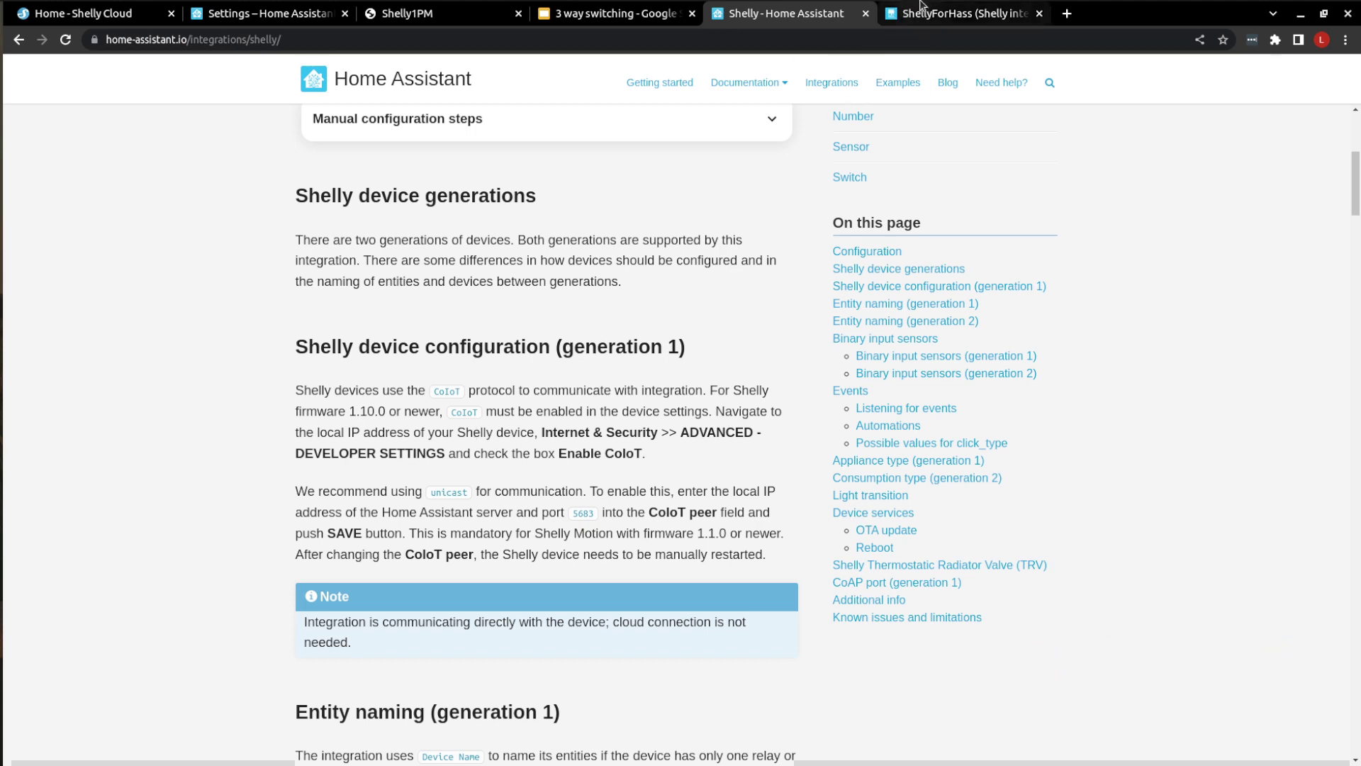
left_click(940, 12)
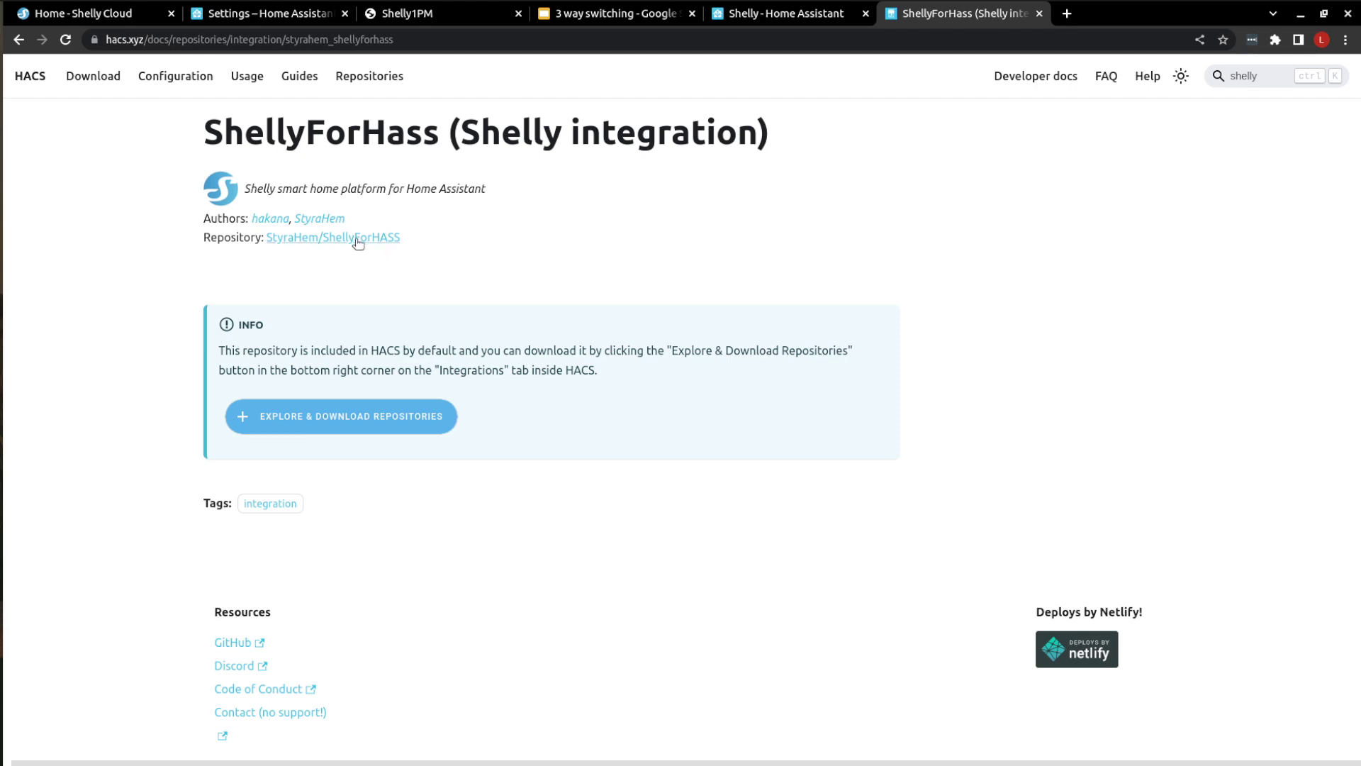
Step: Open the StyraHem/ShellyForHASS GitHub repository and scroll through its README
left_click(312, 238)
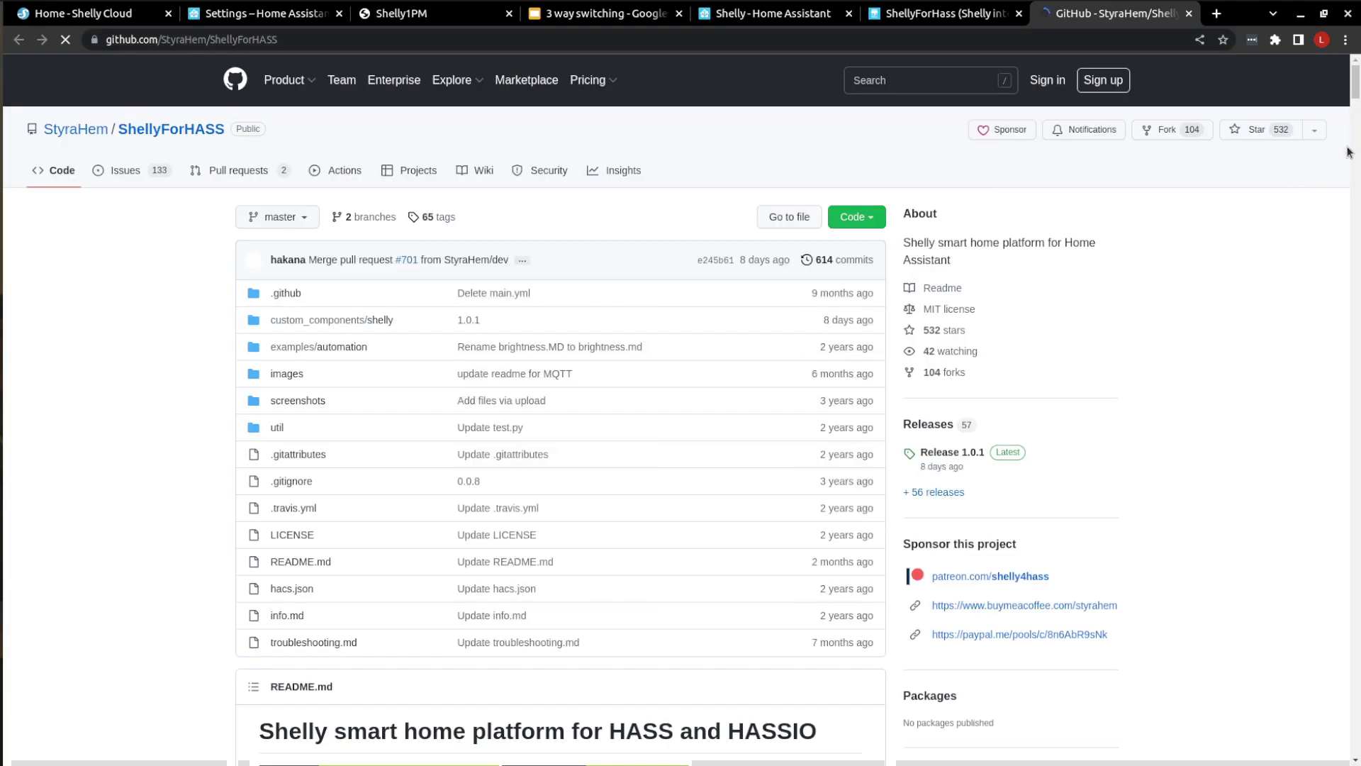
left_click_drag(1357, 83, 1356, 247)
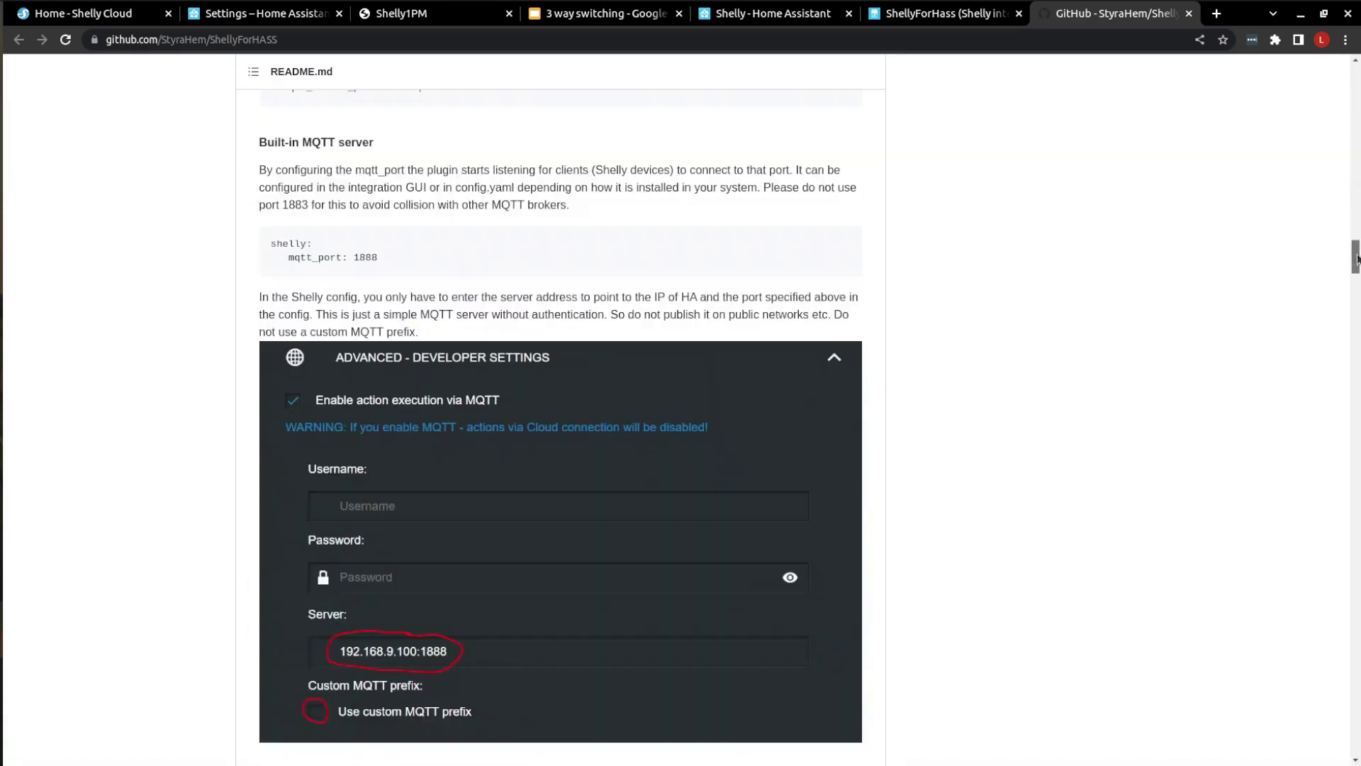
scroll(651, 506, "down", 3)
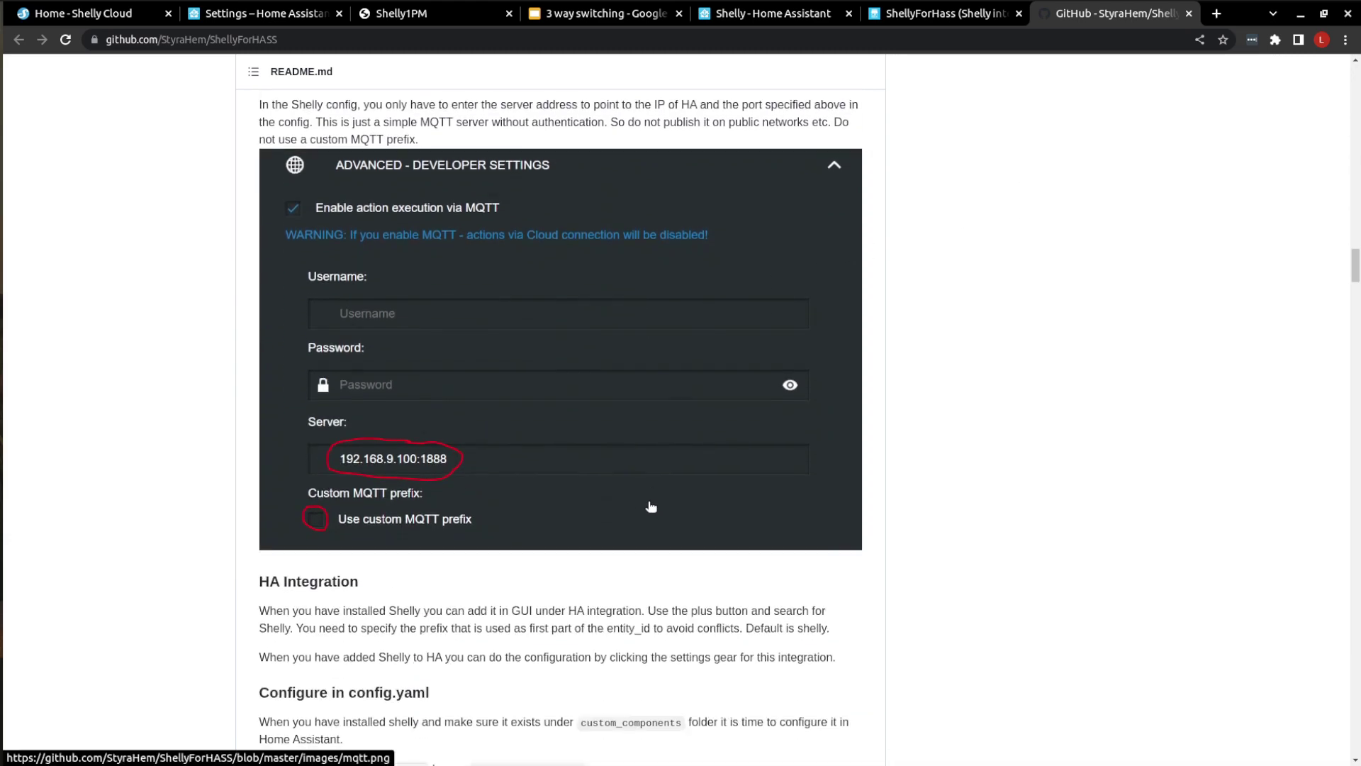
scroll(651, 506, "down", 15)
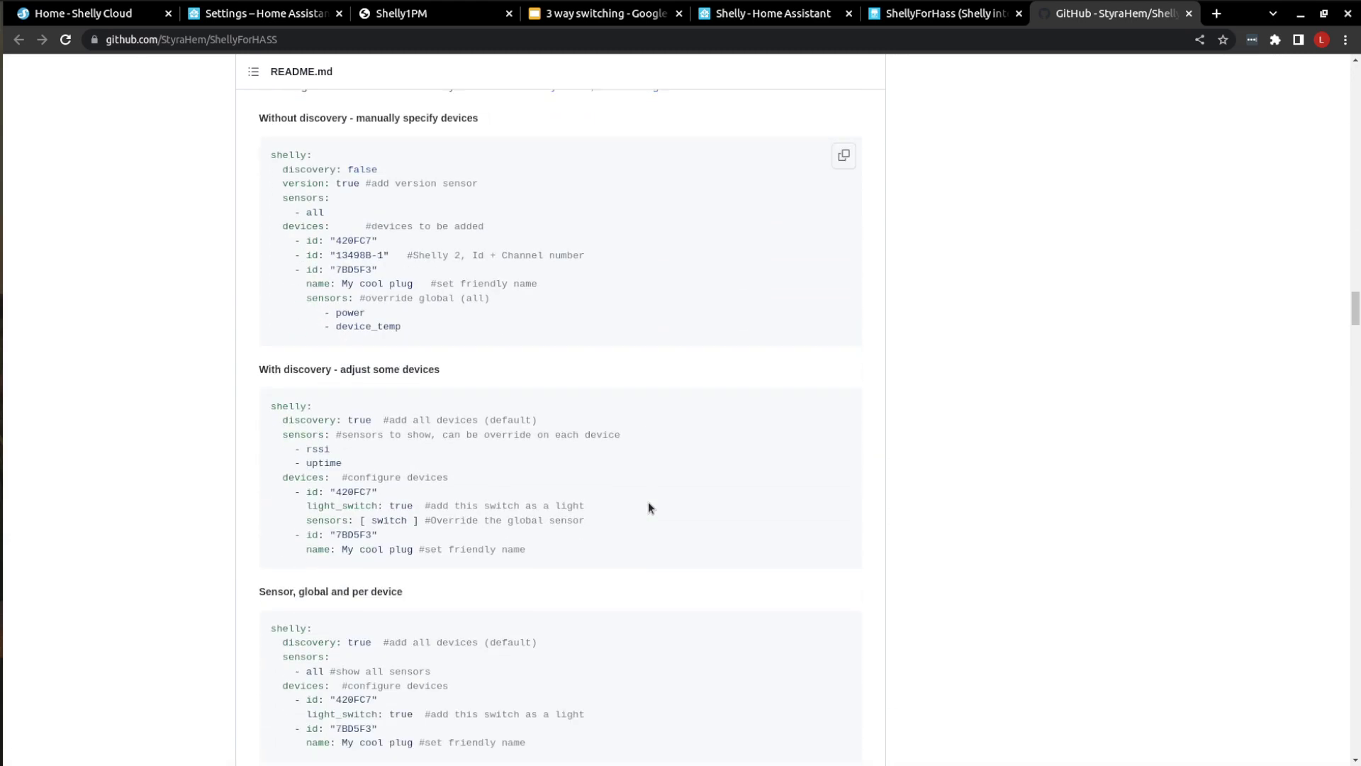
scroll(648, 502, "down", 3)
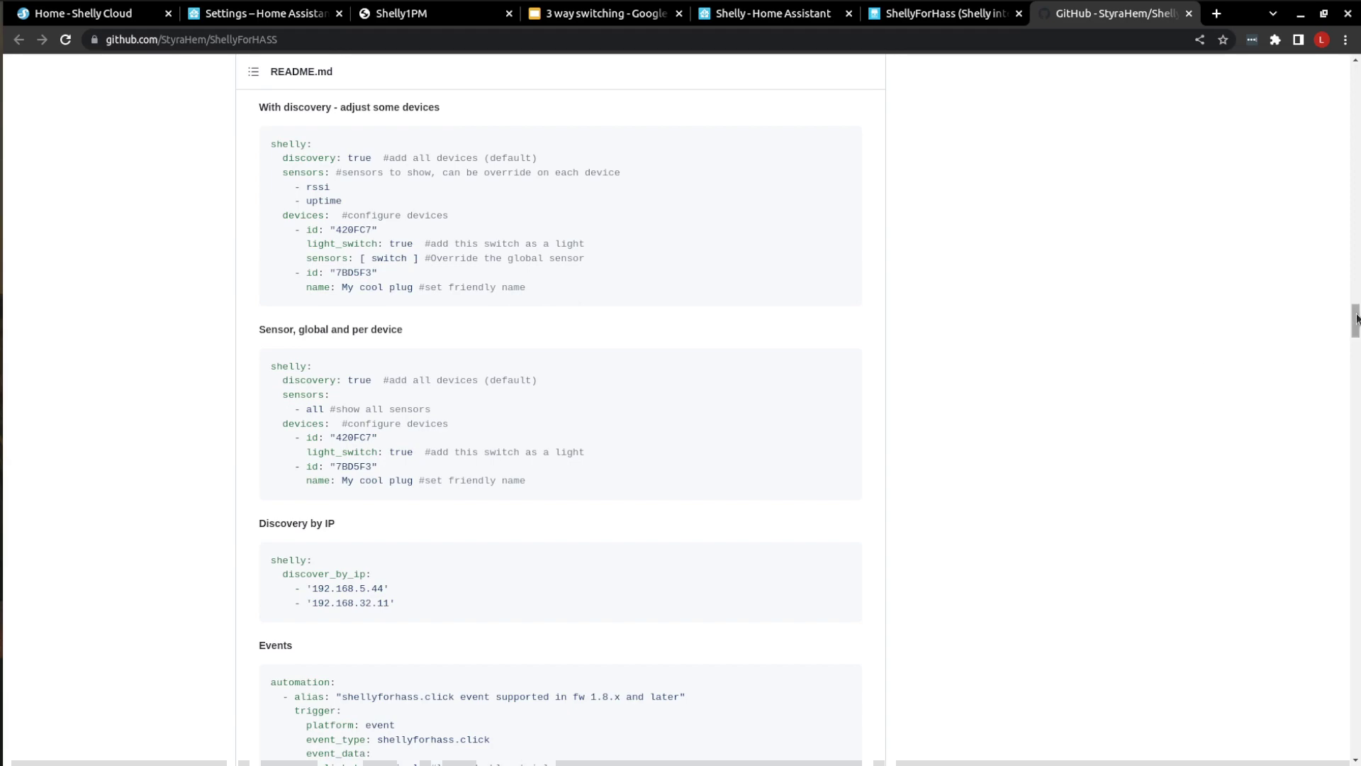
left_click_drag(1357, 318, 1357, 71)
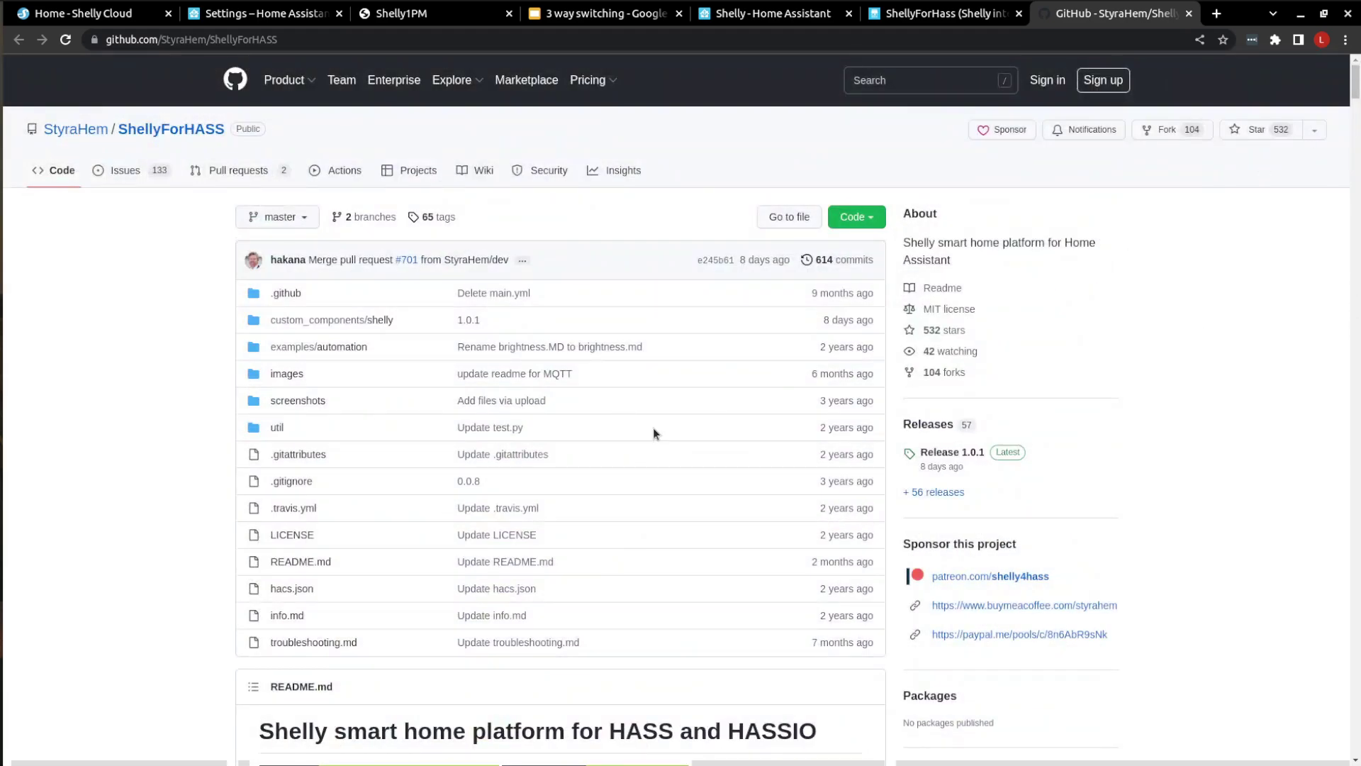
scroll(652, 431, "down", 6)
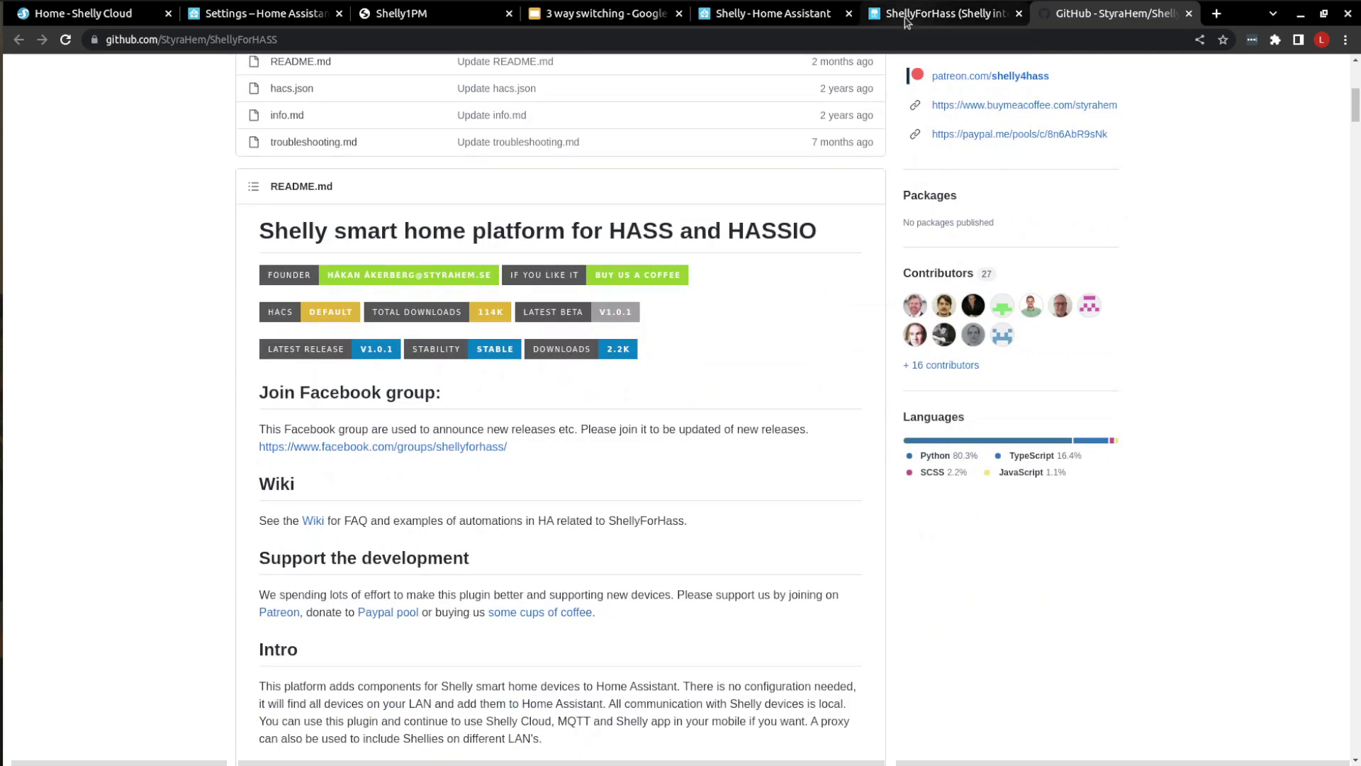
Step: Go back through the docs tabs to Home Assistant's integrations page
left_click(773, 14)
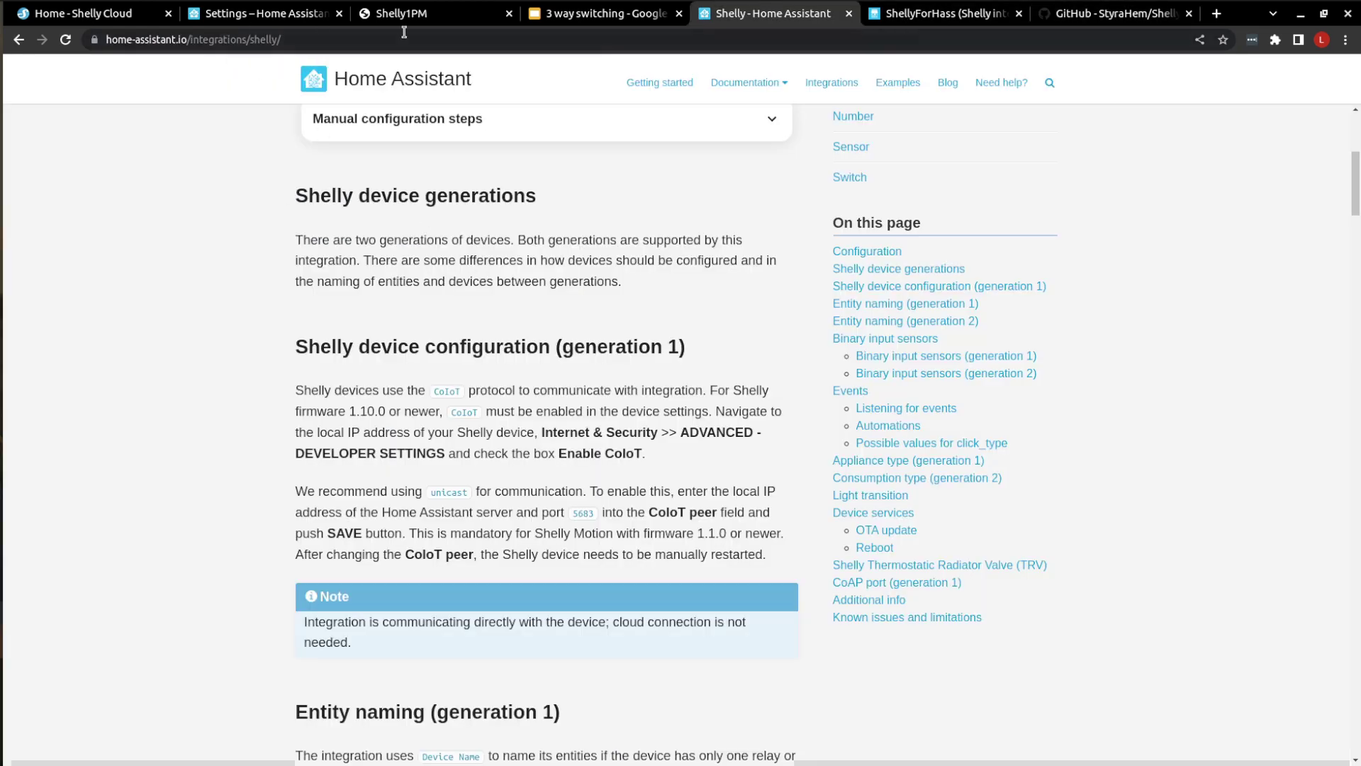
left_click(1092, 16)
left_click(943, 14)
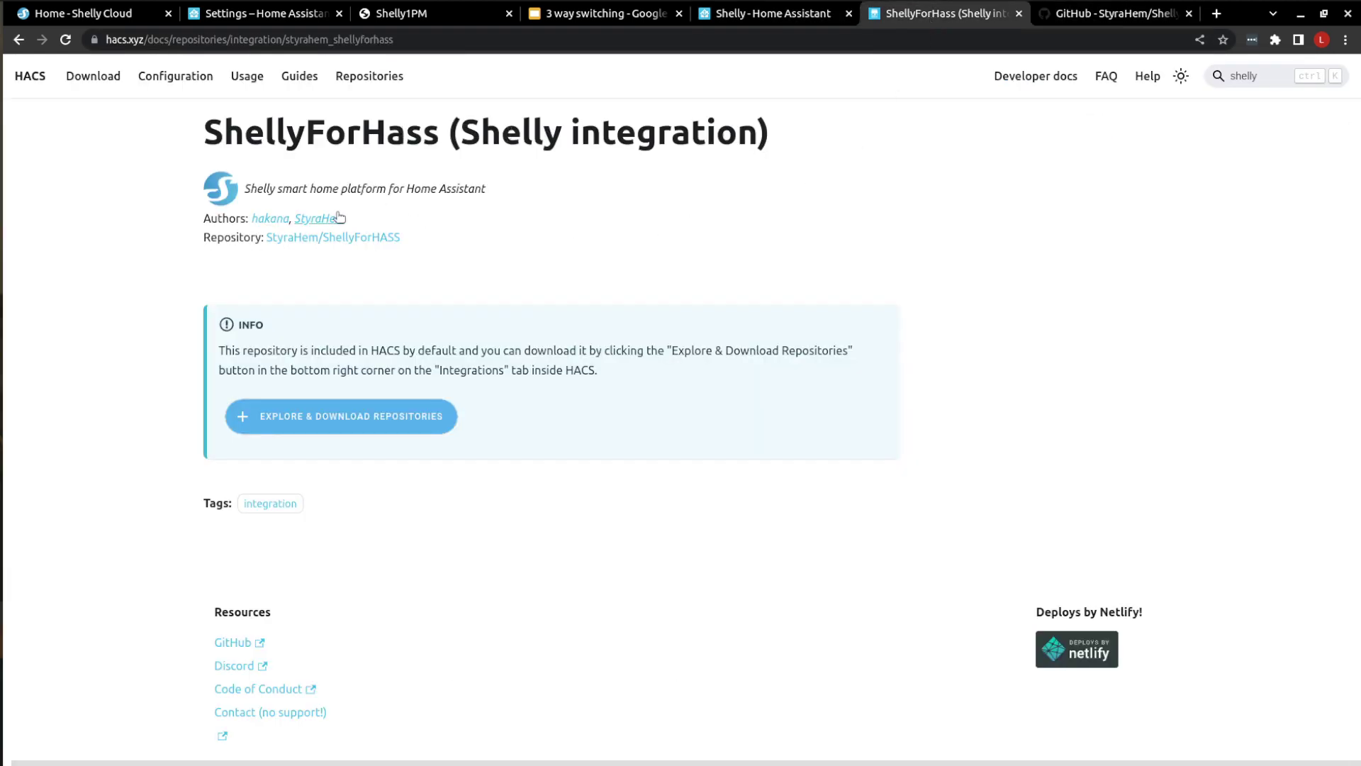
key("ctrl+shift+Tab")
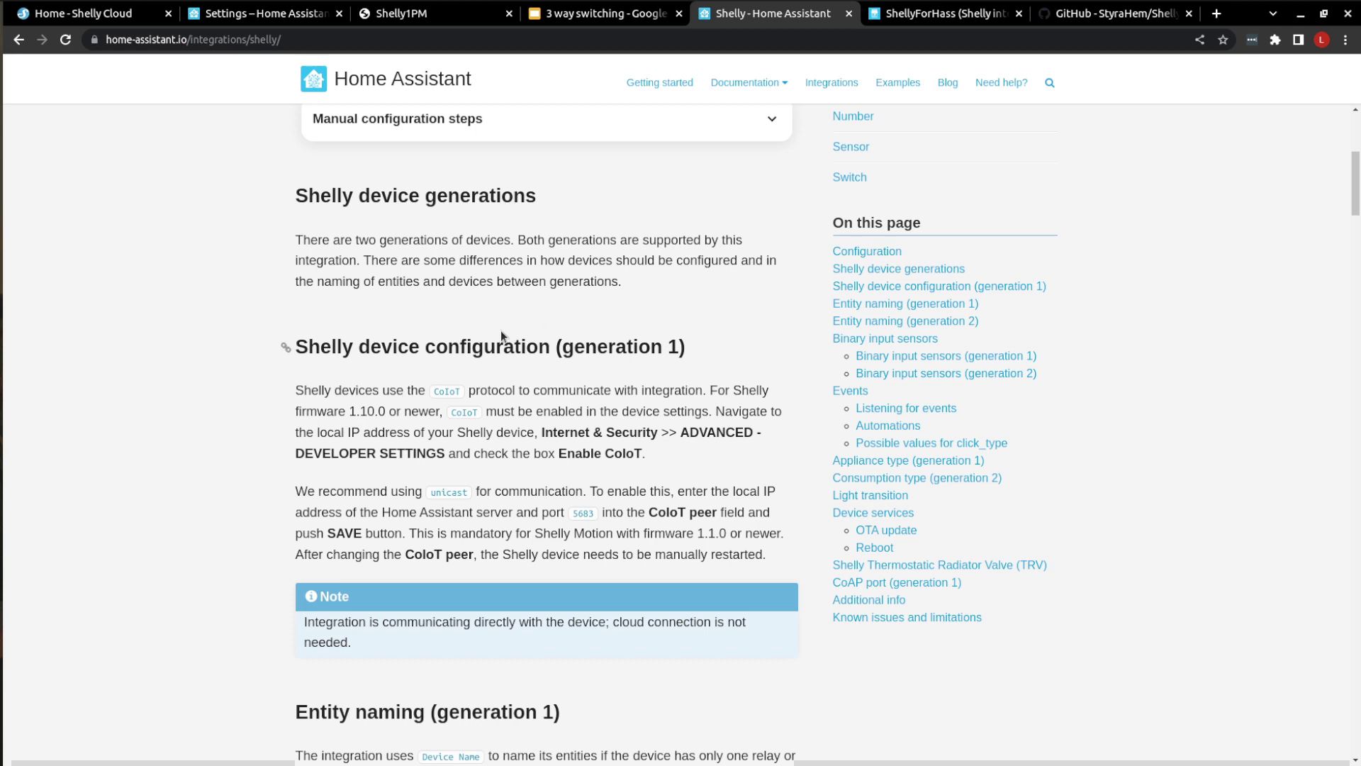
left_click(250, 22)
left_click(91, 708)
left_click(273, 160)
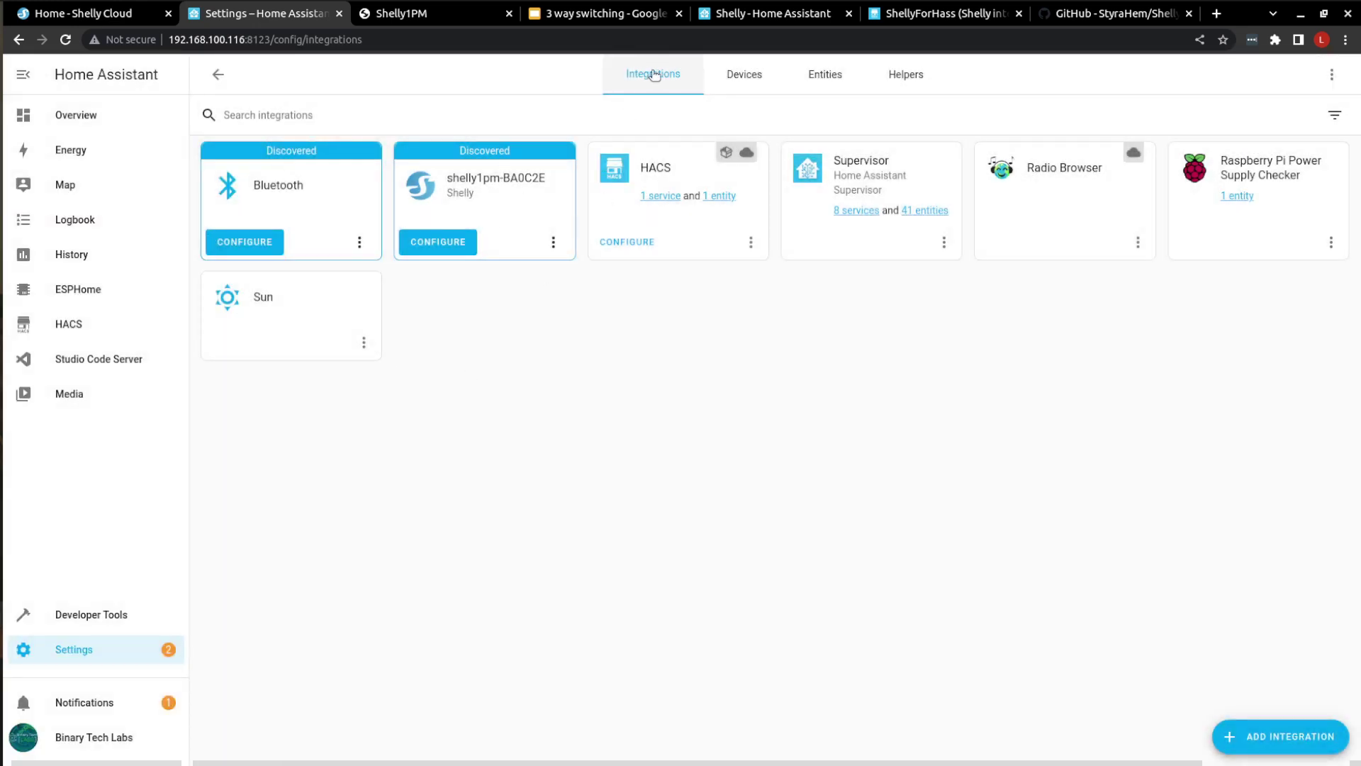
Step: Add the Shelly 1PM at 192.168.100.115 without an area and show its 10 entities
left_click(452, 250)
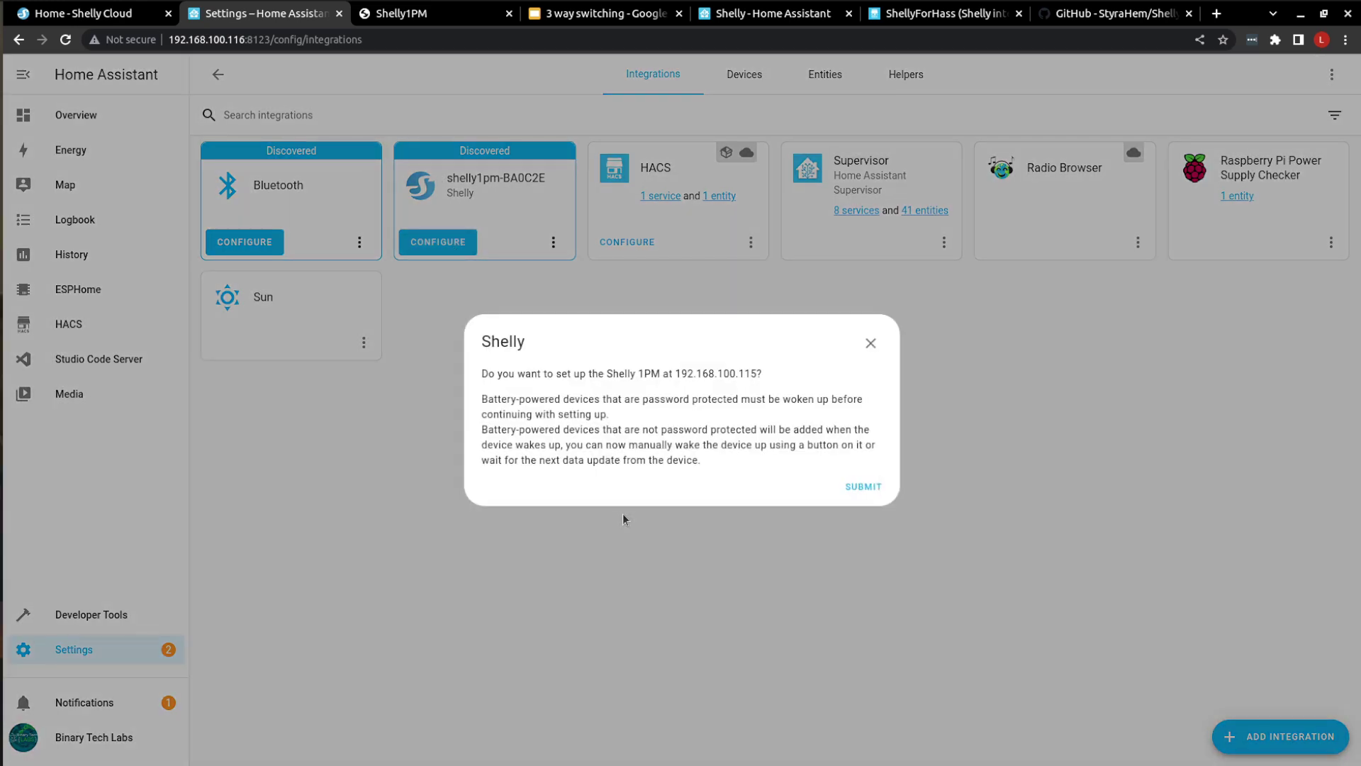
left_click(854, 488)
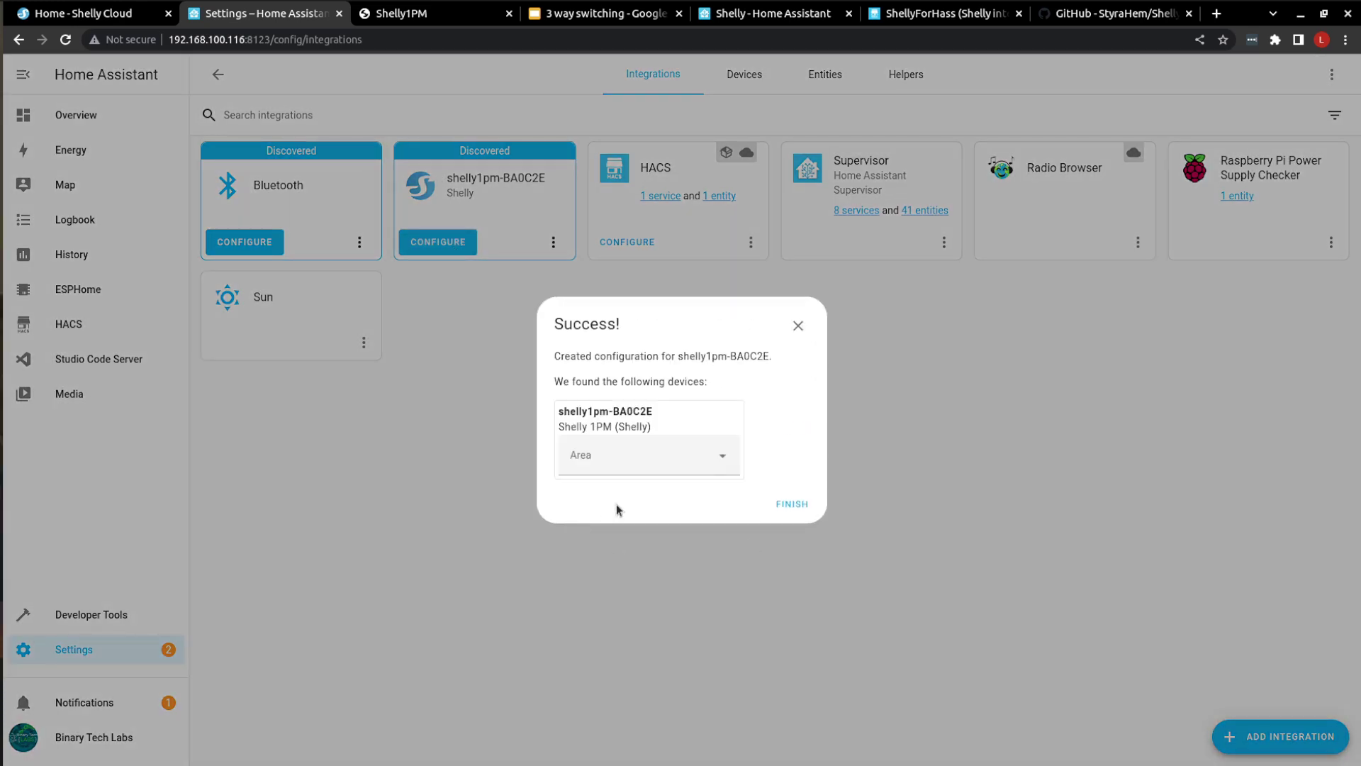
left_click(723, 454)
left_click(777, 439)
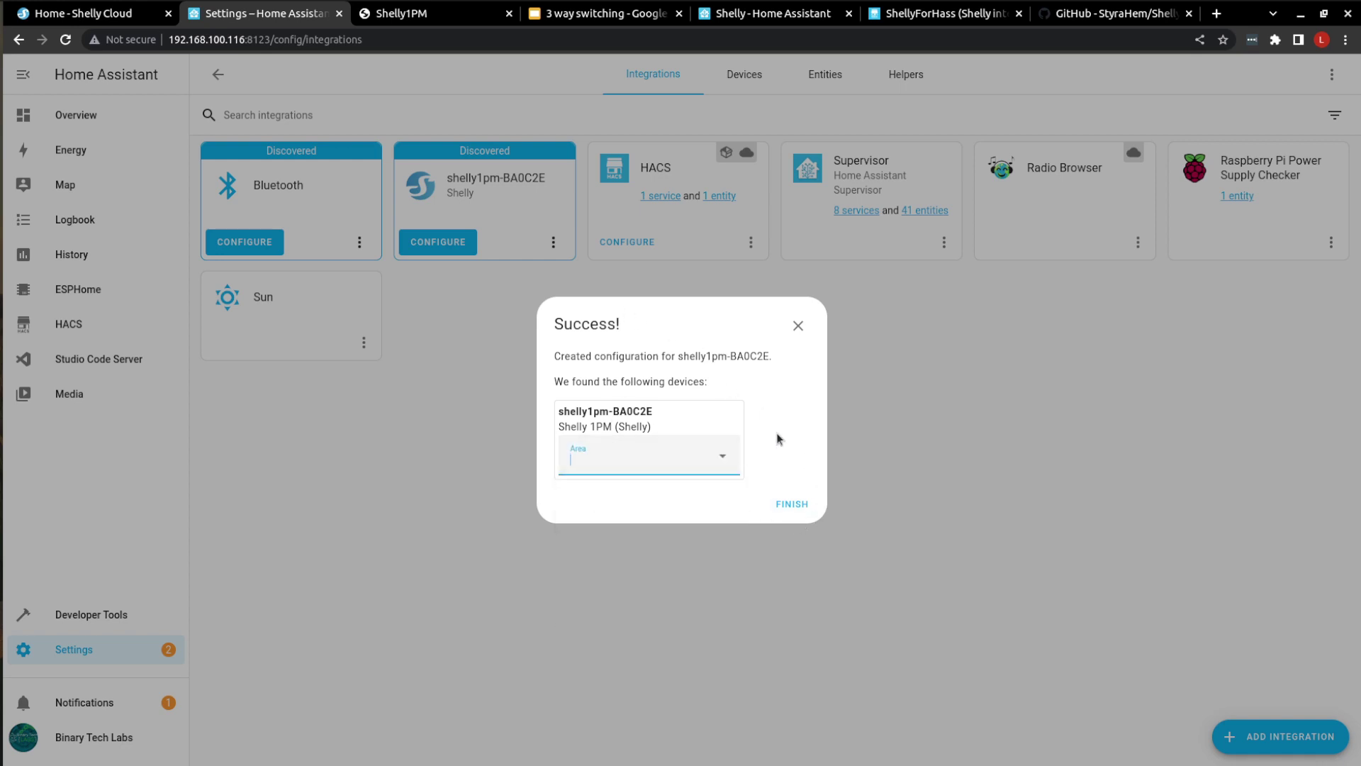
left_click(804, 508)
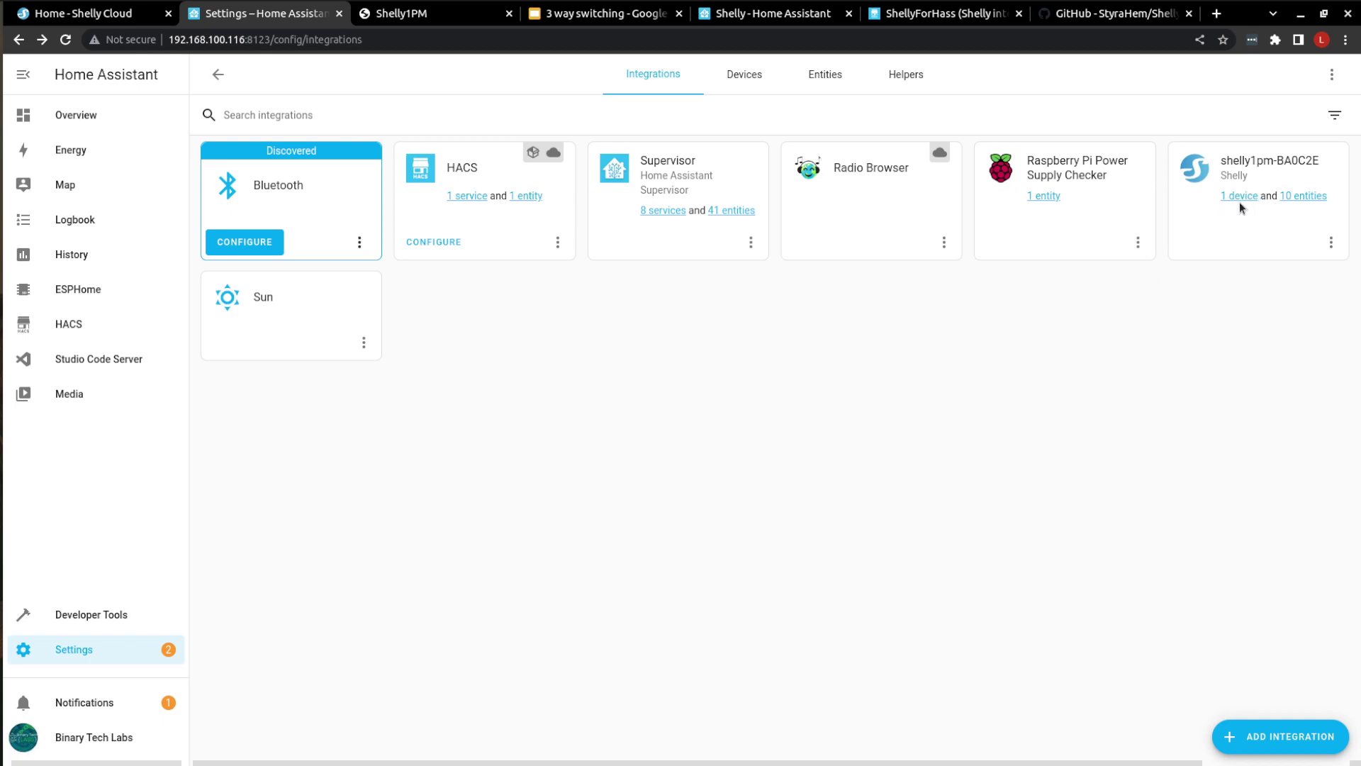
left_click(1311, 196)
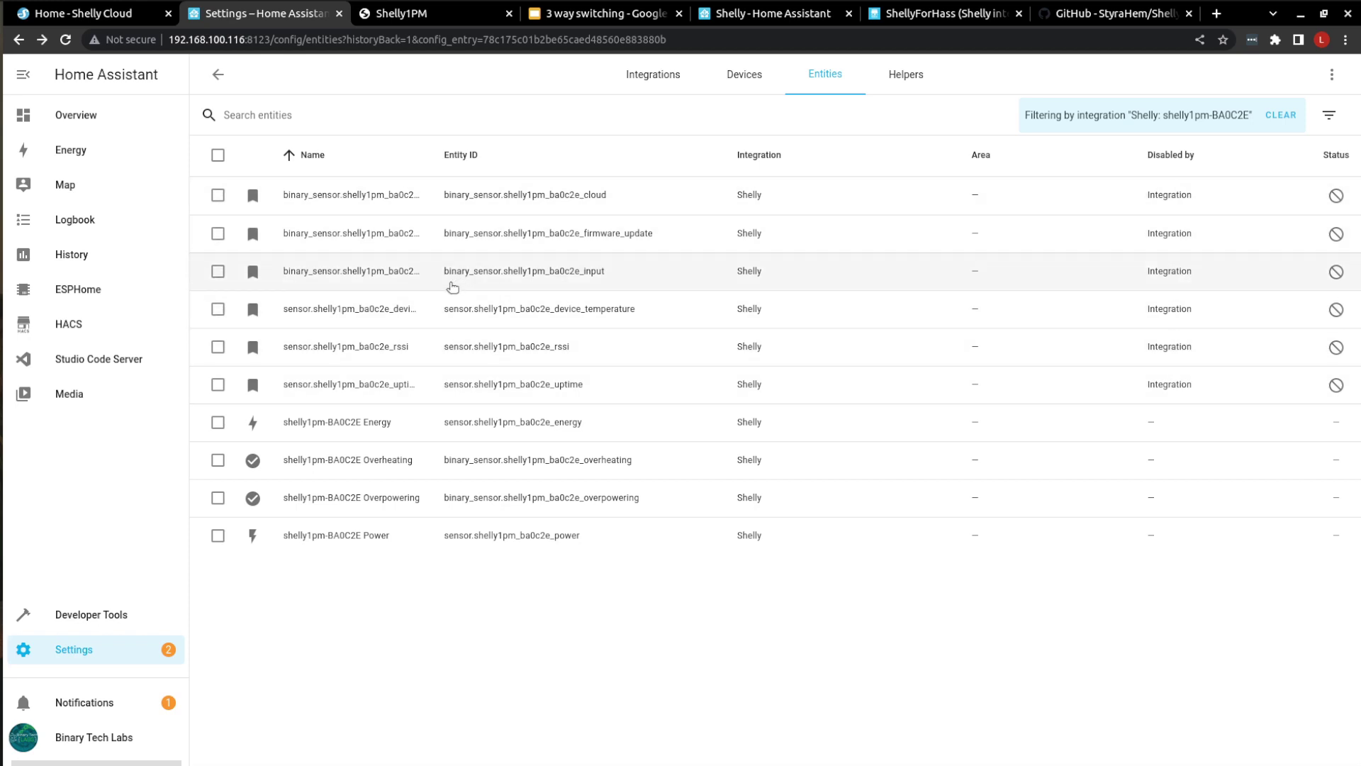
left_click(84, 114)
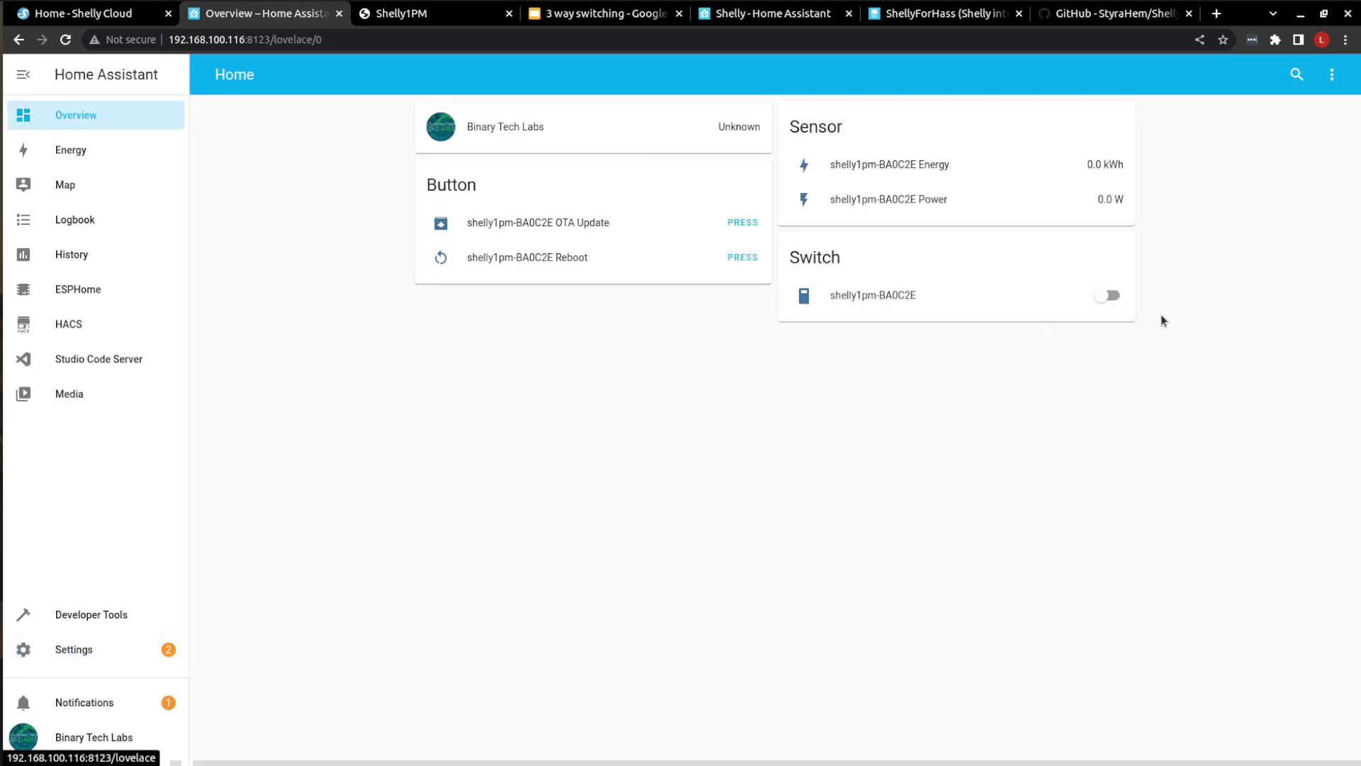
left_click(1108, 295)
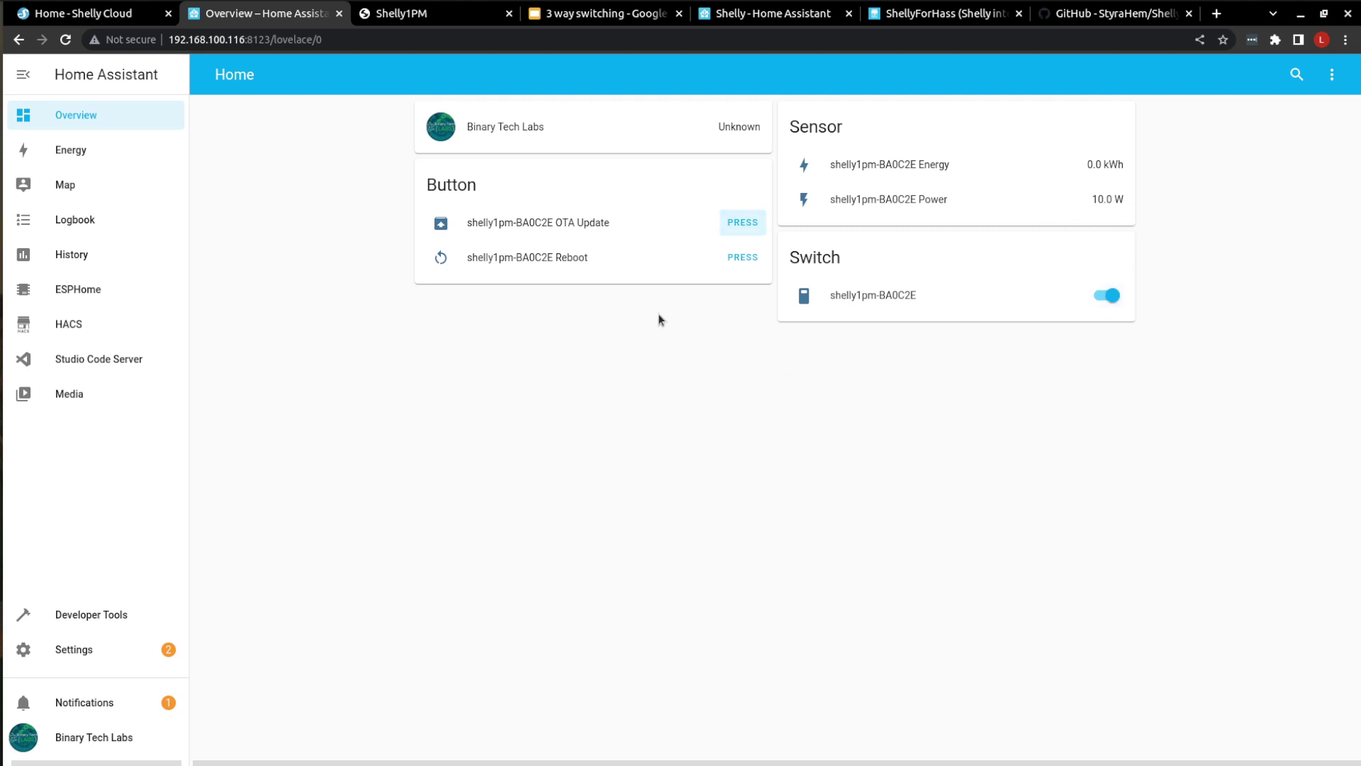
left_click(733, 231)
left_click(1107, 310)
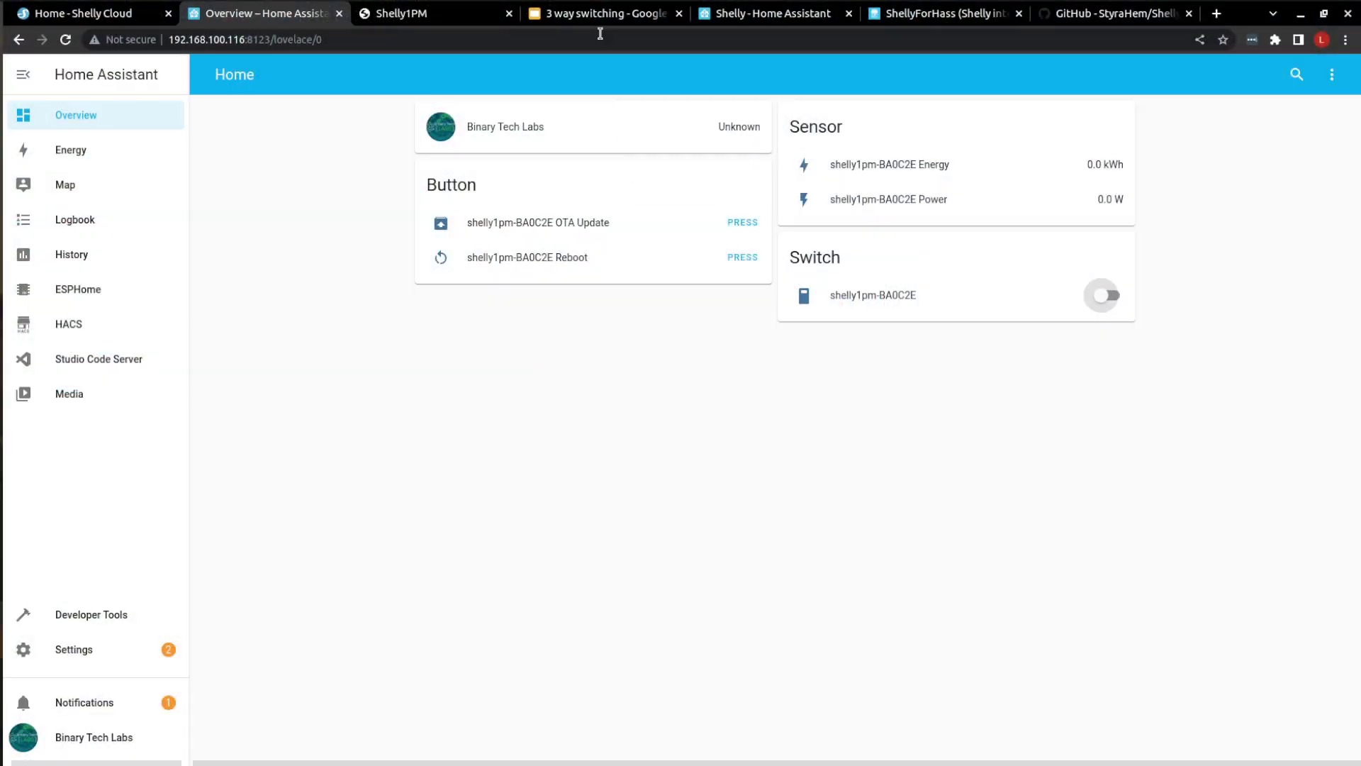
Step: Review slides 5 and 3 of the 3 way switching deck, then return to Home Assistant
left_click(601, 22)
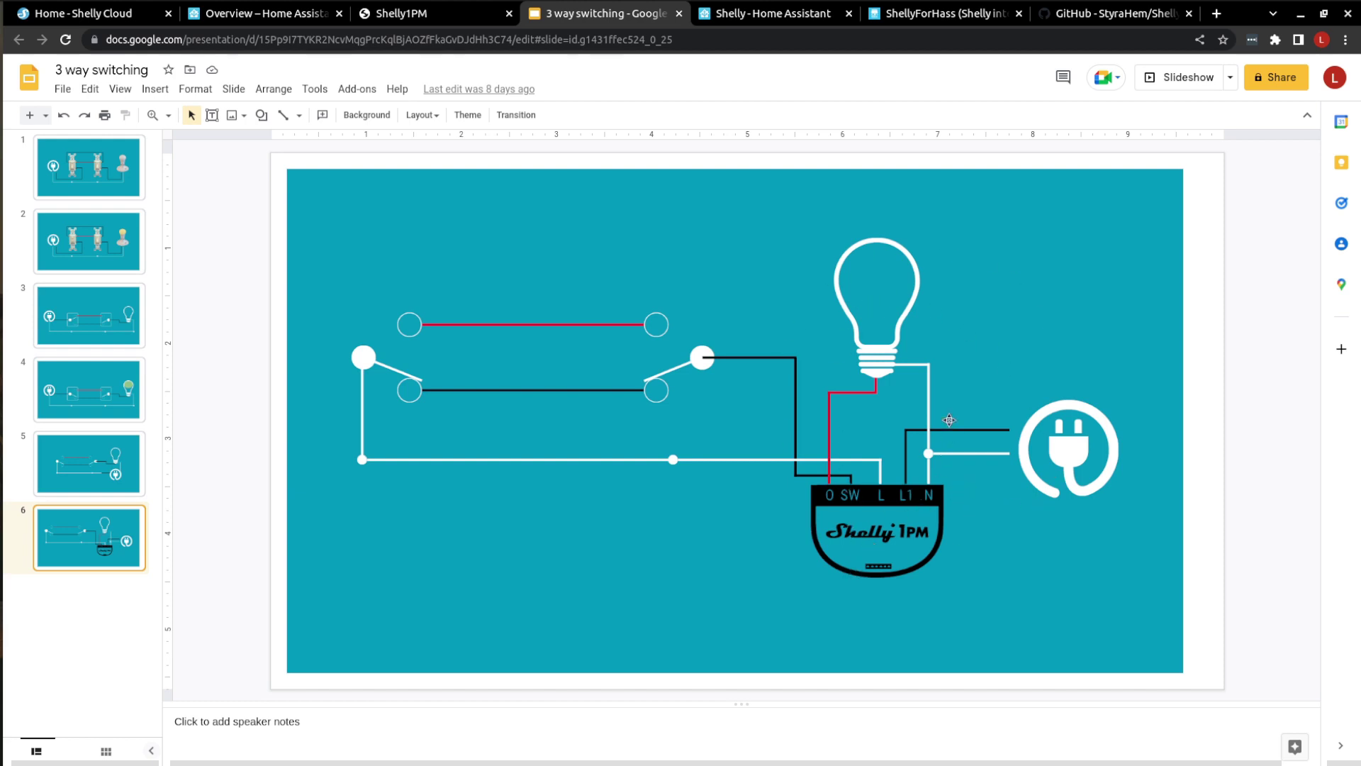
left_click(117, 468)
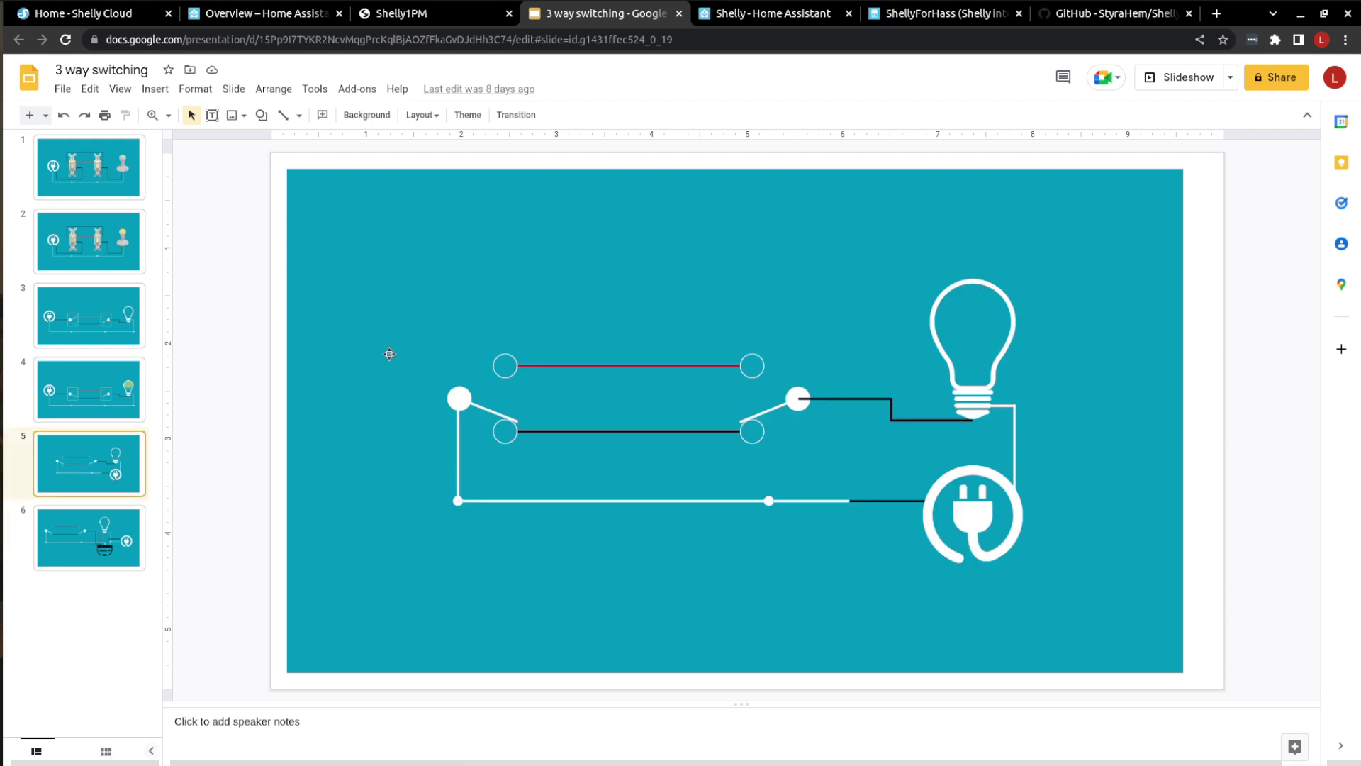
left_click(144, 321)
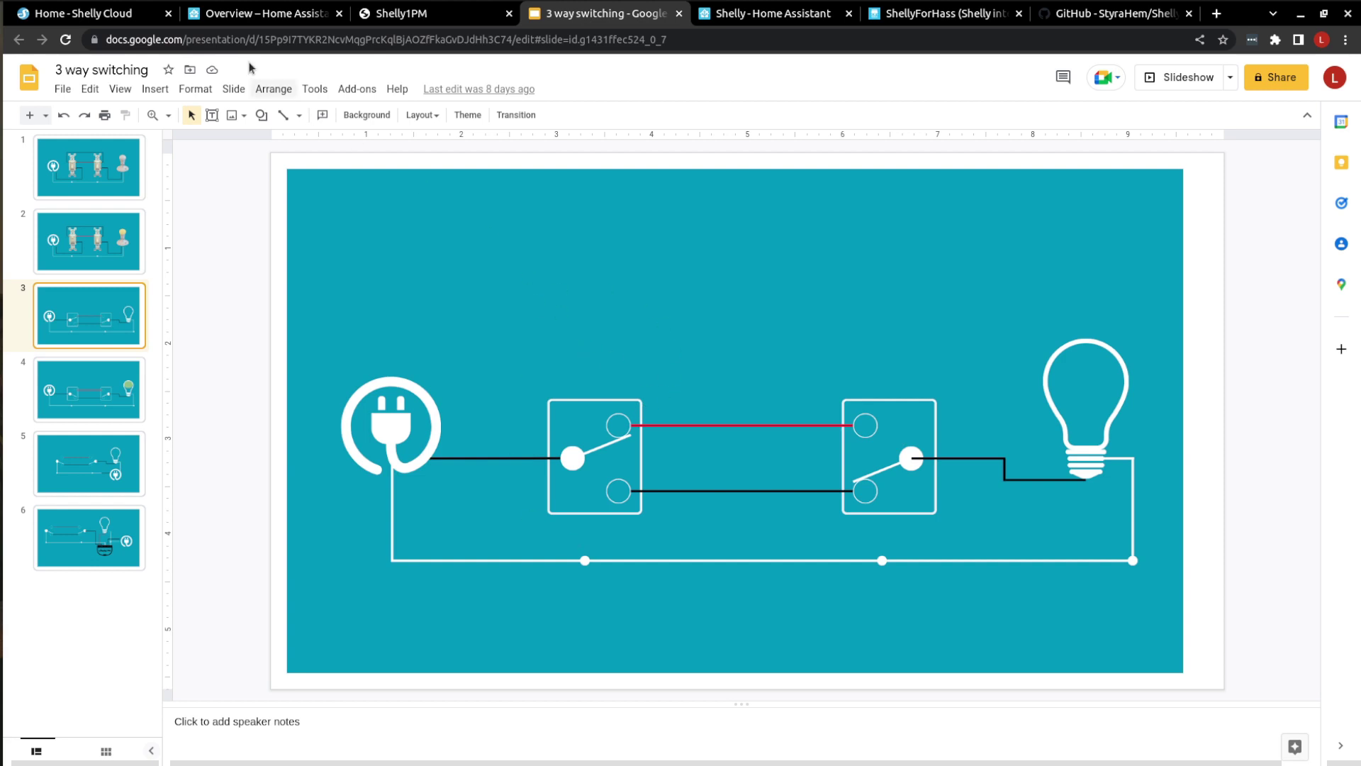
left_click(263, 14)
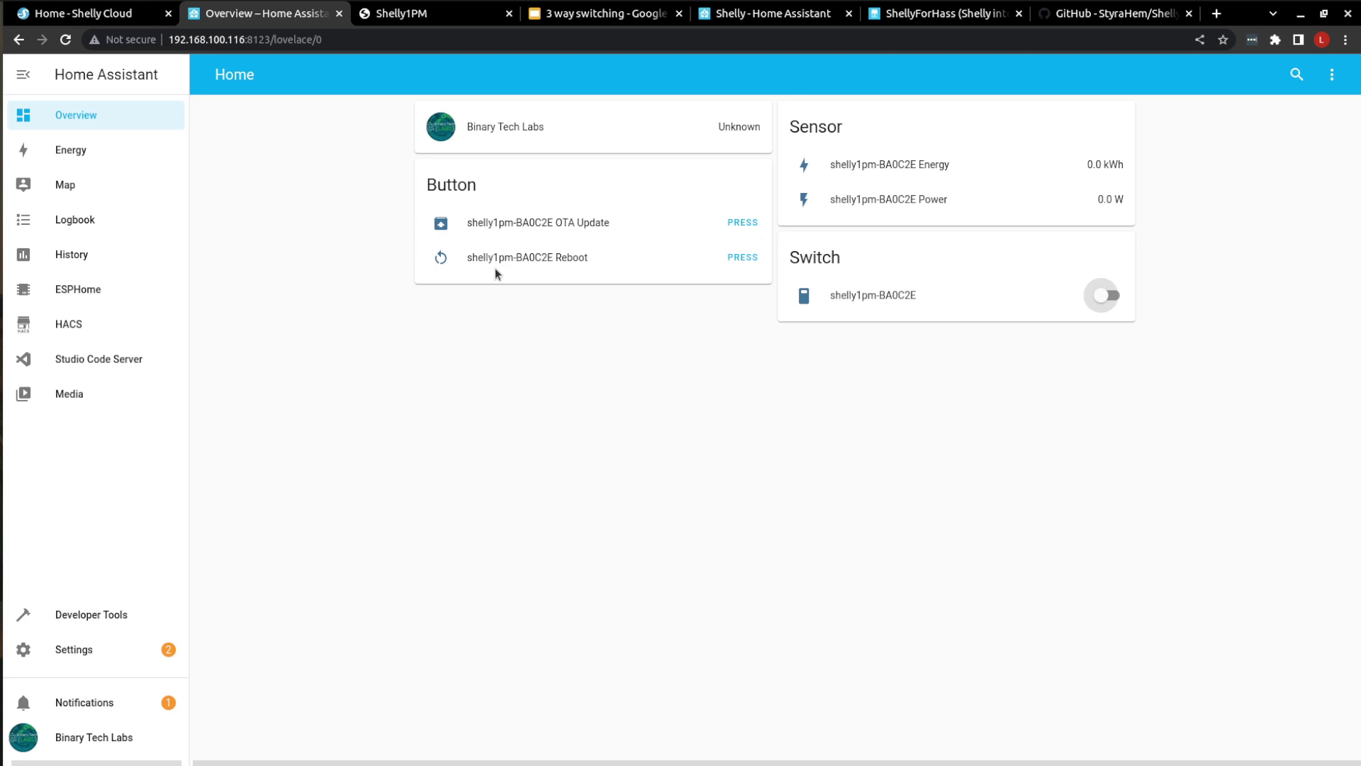
Step: Open the shelly1pm-BA0C2E device page via the new-devices notification, then return to the slides
left_click(96, 702)
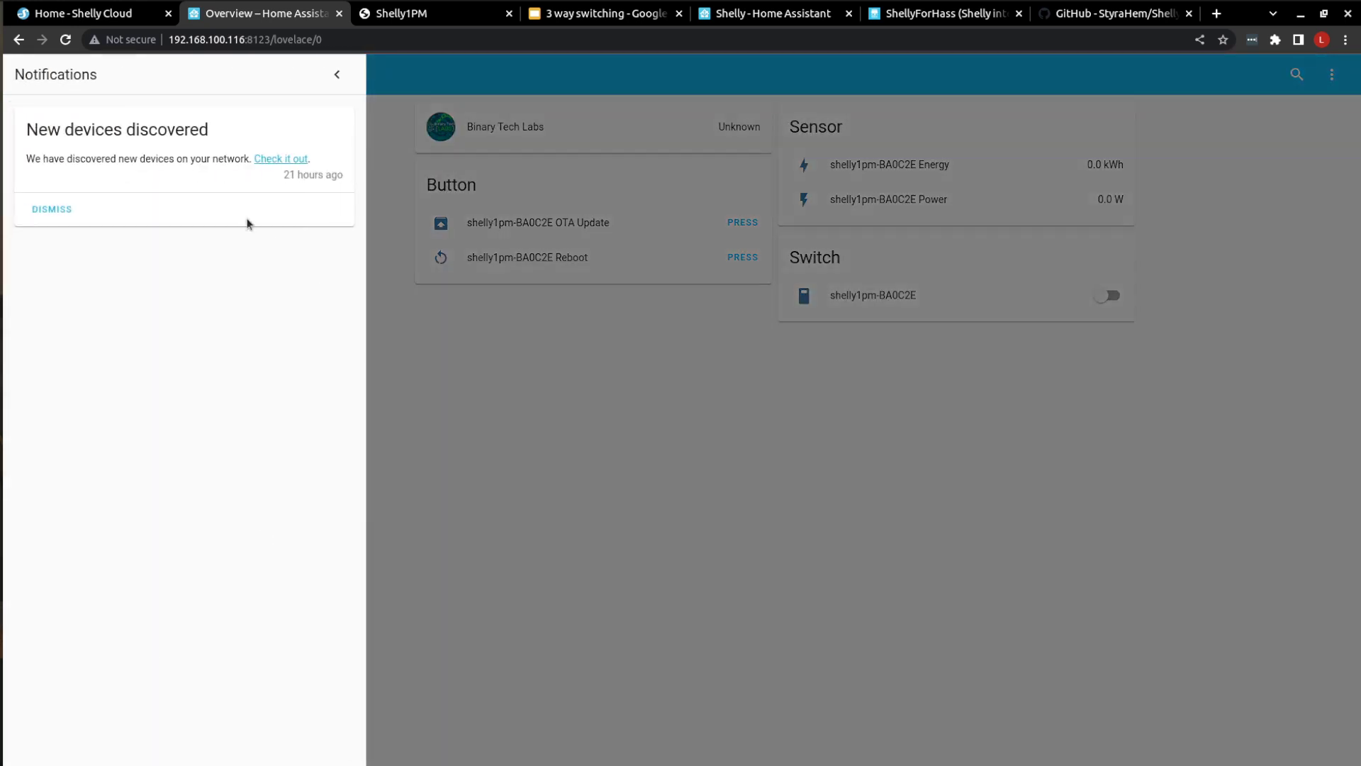
left_click(291, 160)
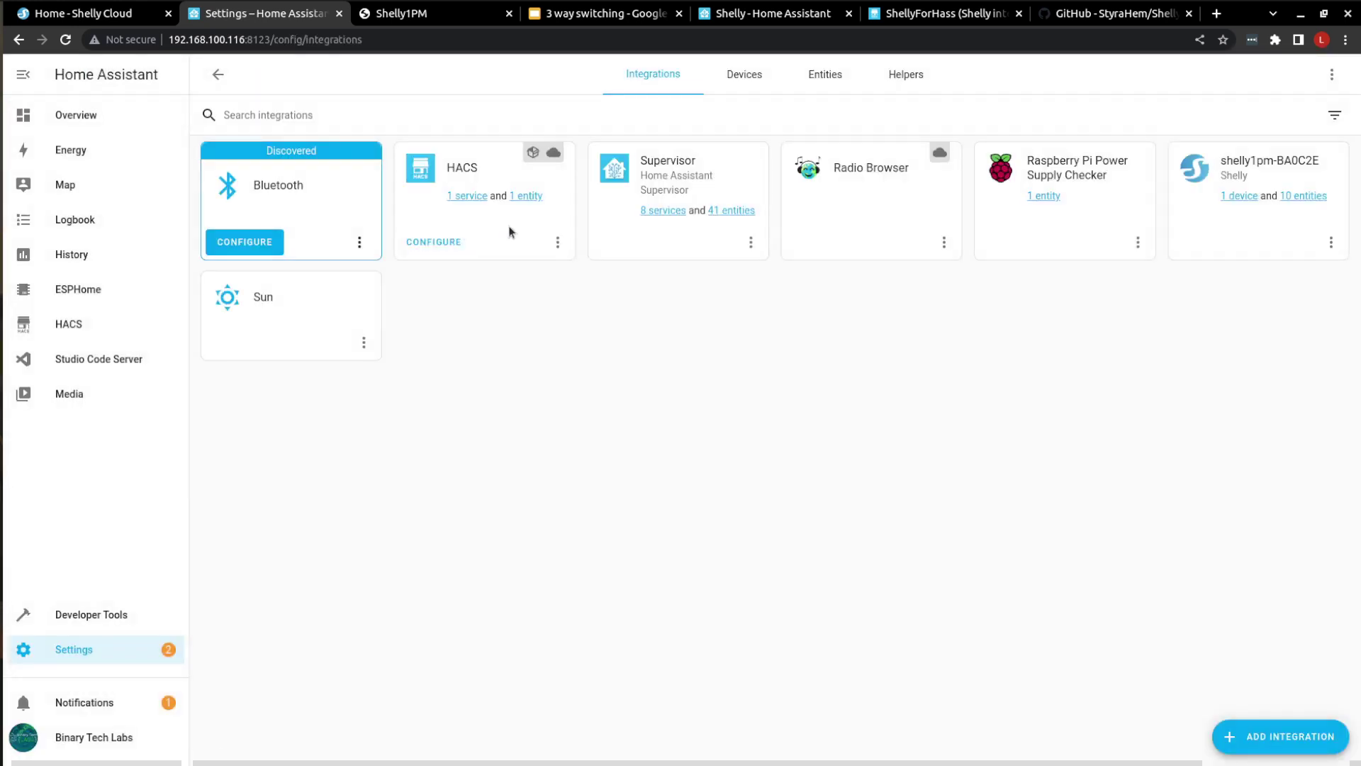
left_click(1245, 196)
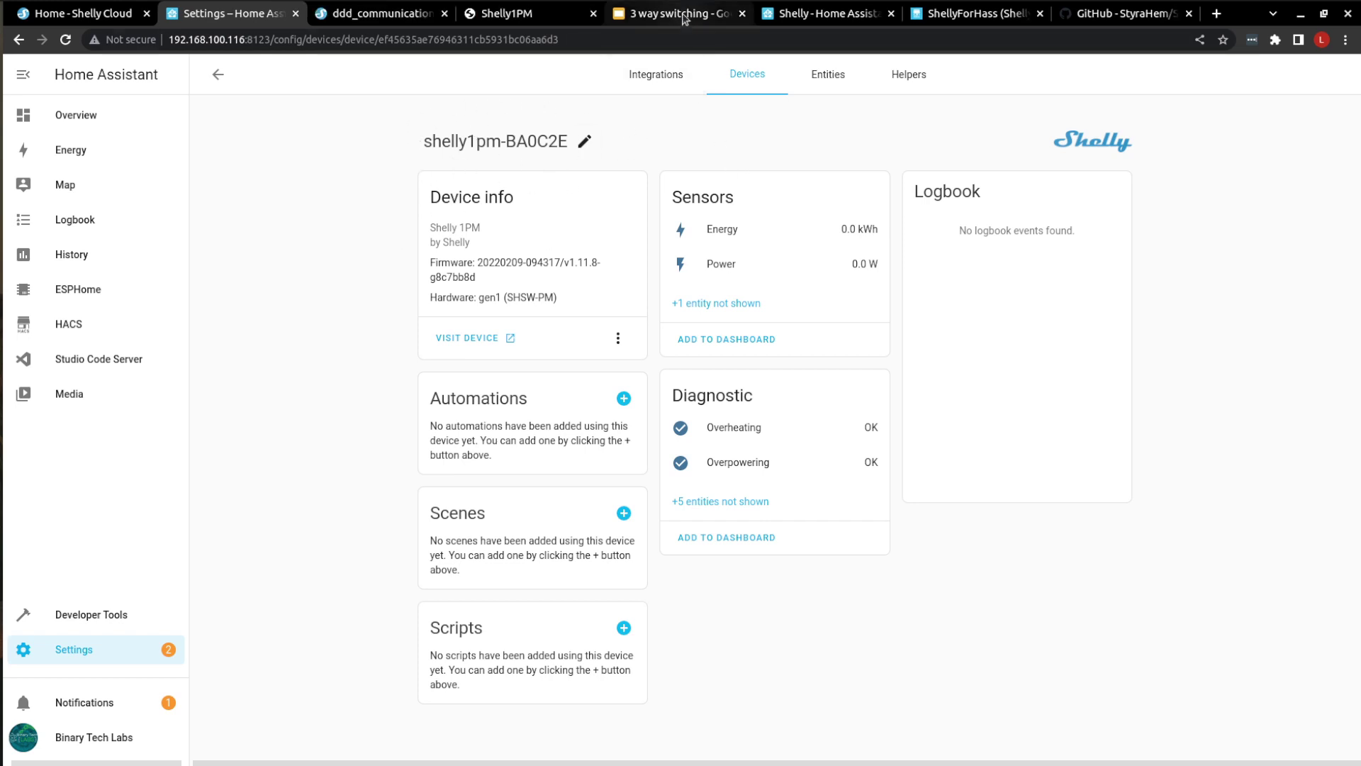
left_click(685, 19)
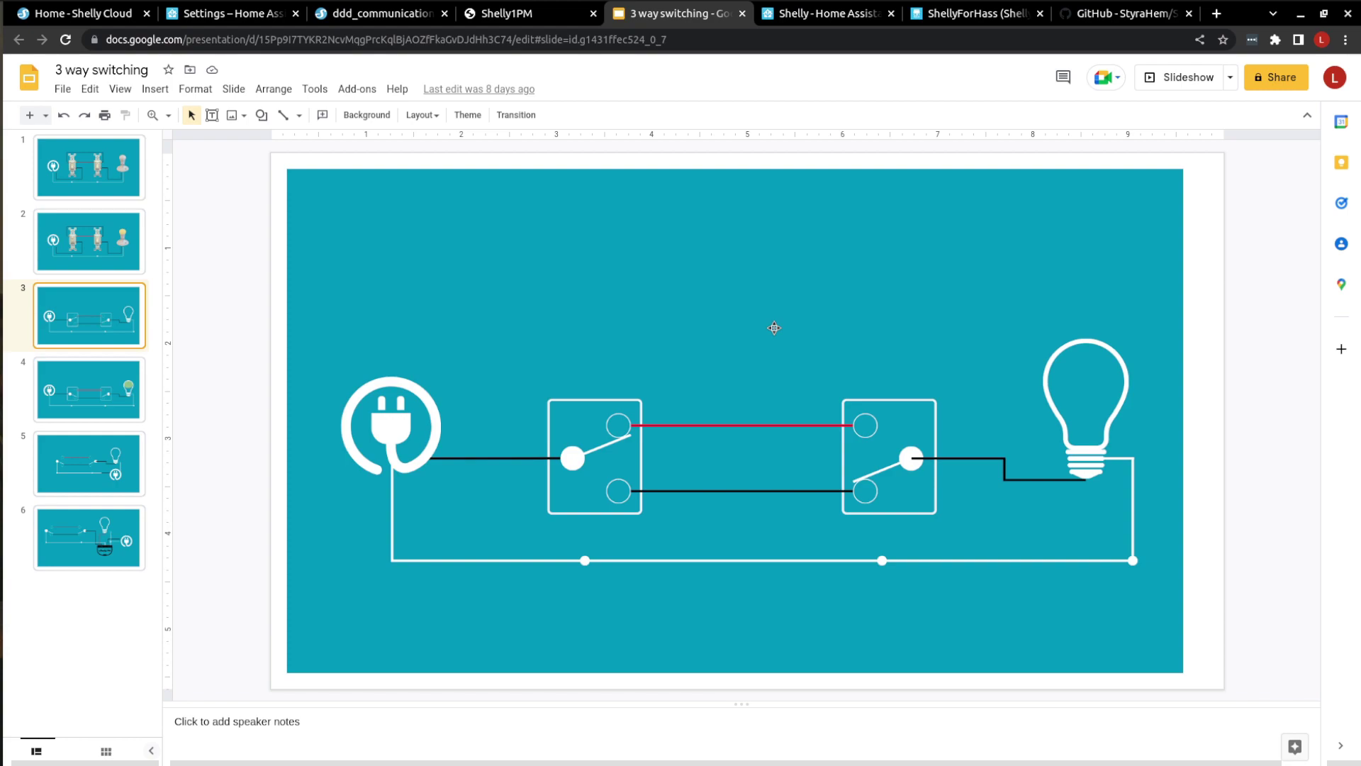
Step: View the Shelly 1PM's unset button-switched-on URL action, then return to the slides
left_click(543, 15)
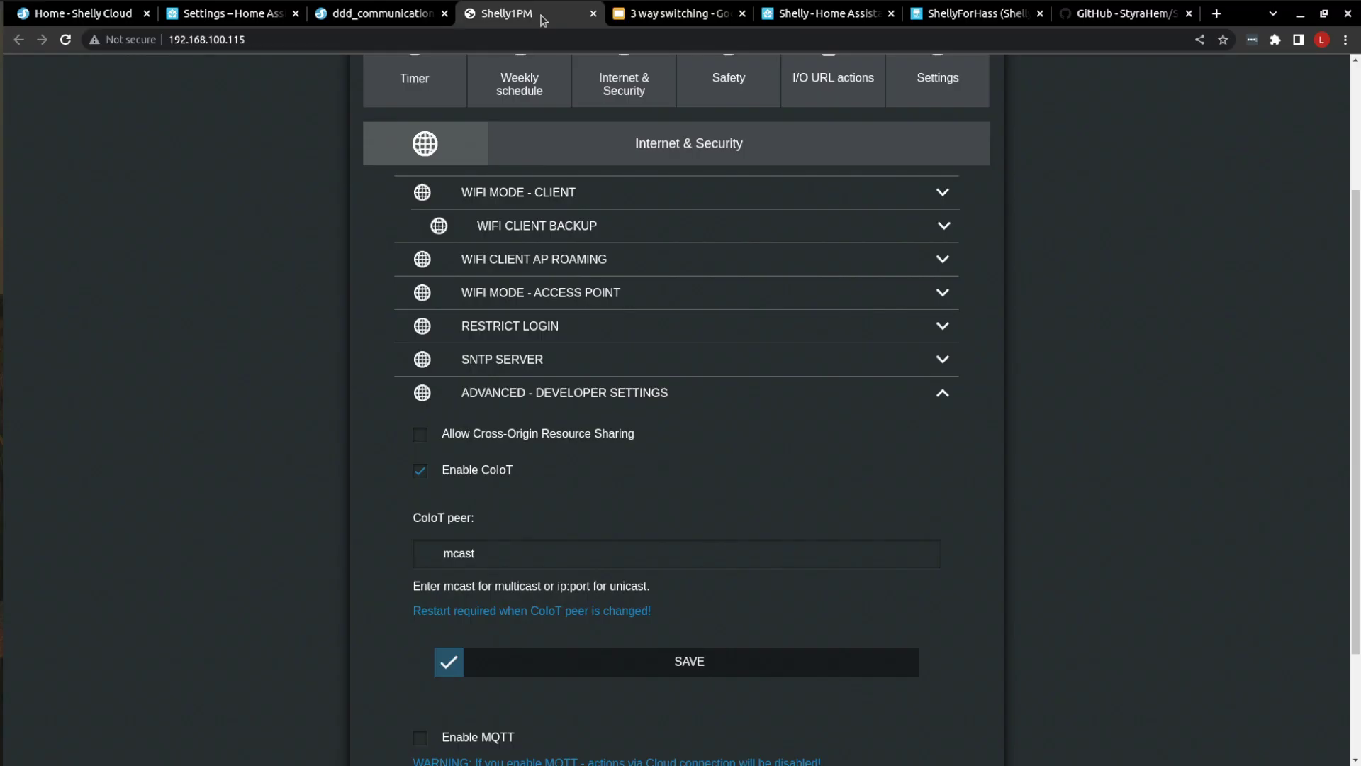
scroll(841, 323, "up", 3)
left_click(844, 149)
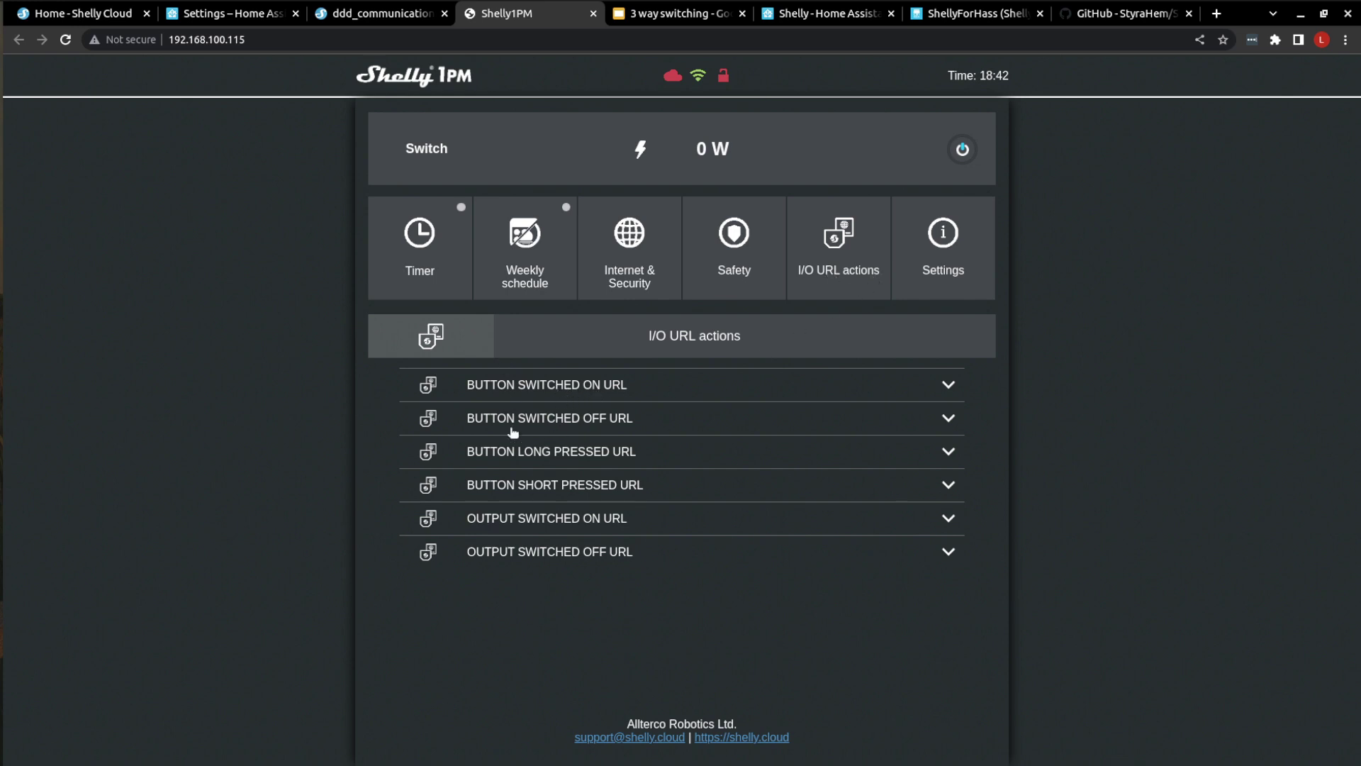
left_click(555, 387)
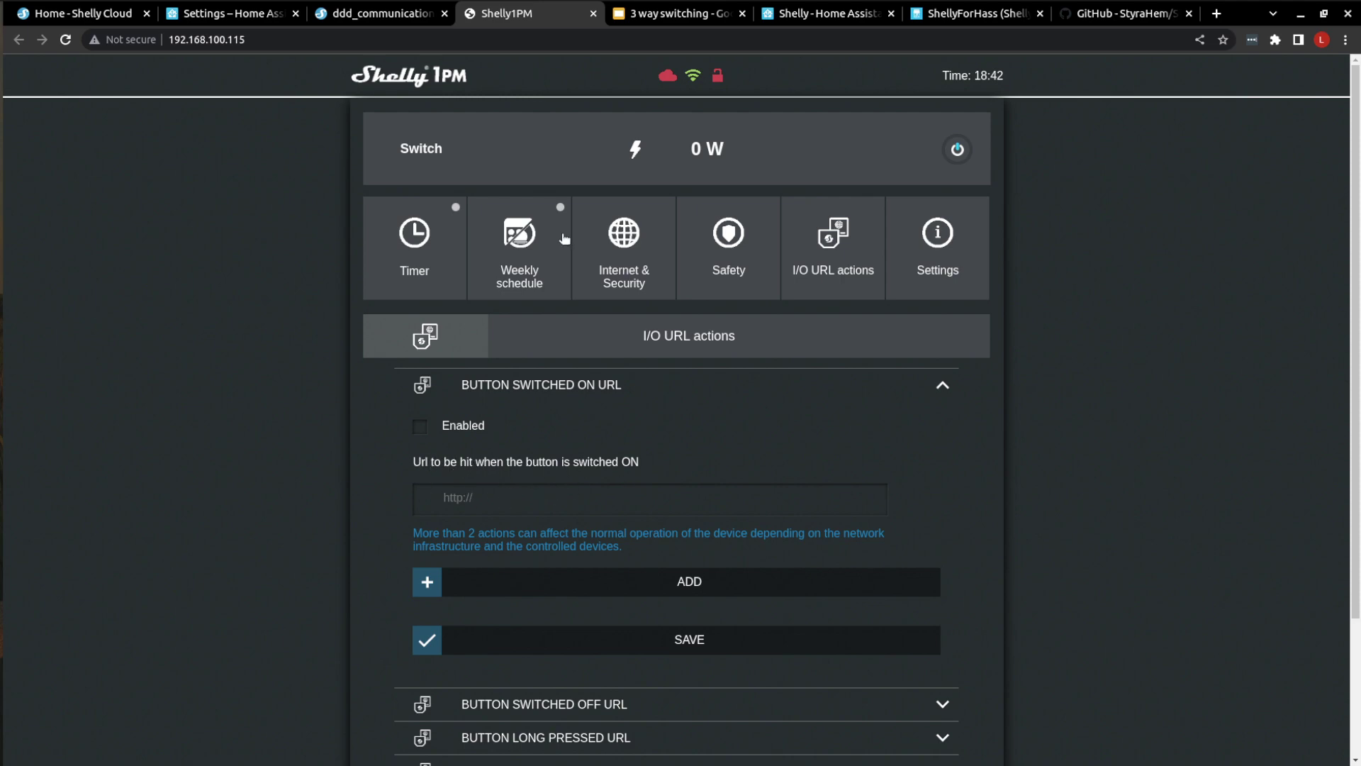
left_click(658, 15)
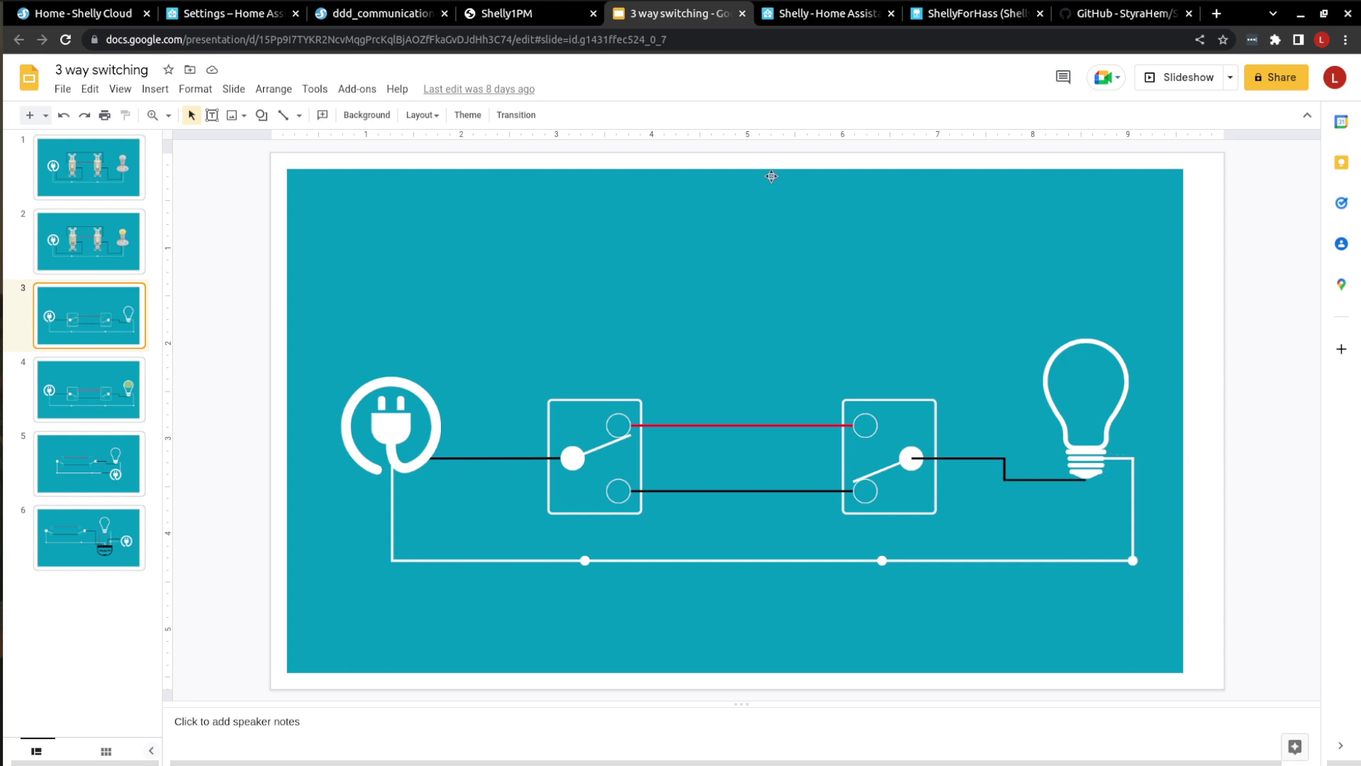
Step: Read the relay/0 URL examples in ddd_communication.pdf at 150%, then return to Shelly1PM
left_click(368, 19)
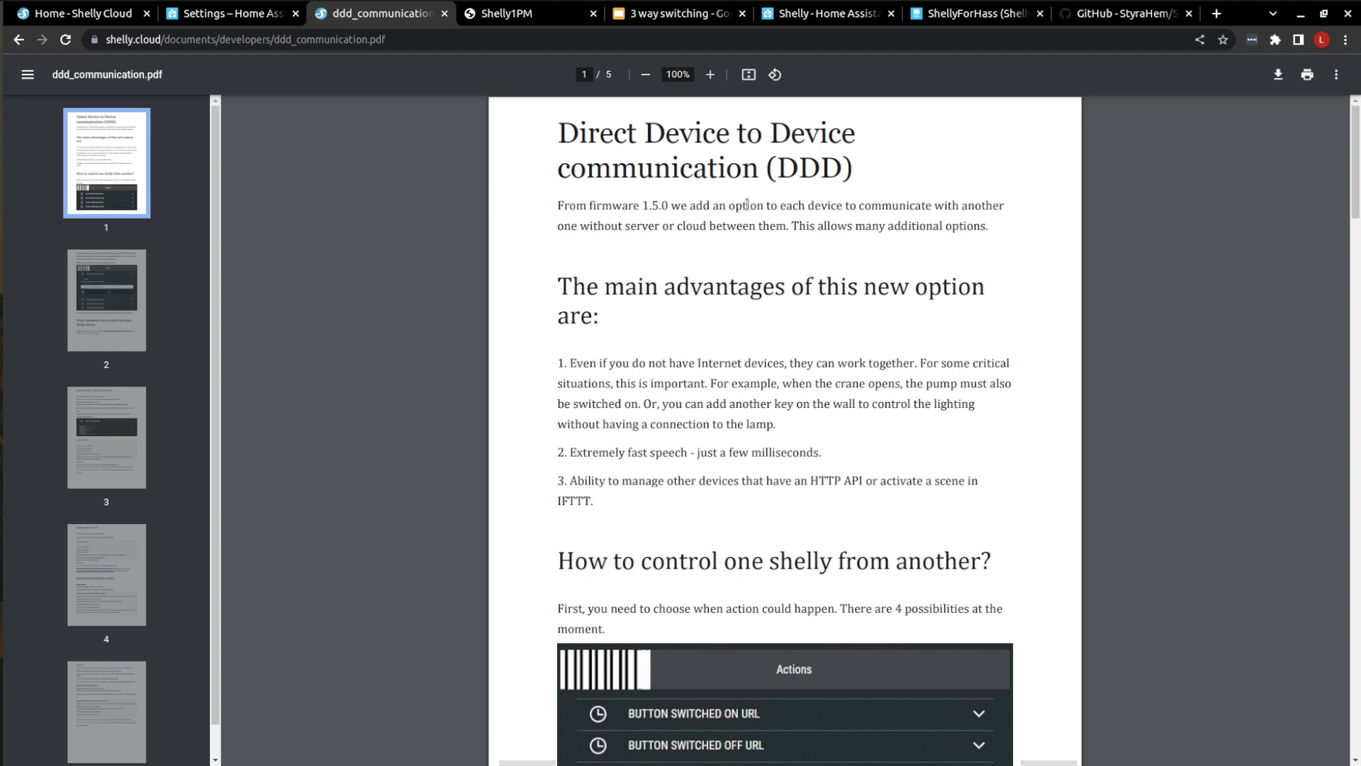
left_click_drag(1355, 162, 675, 438)
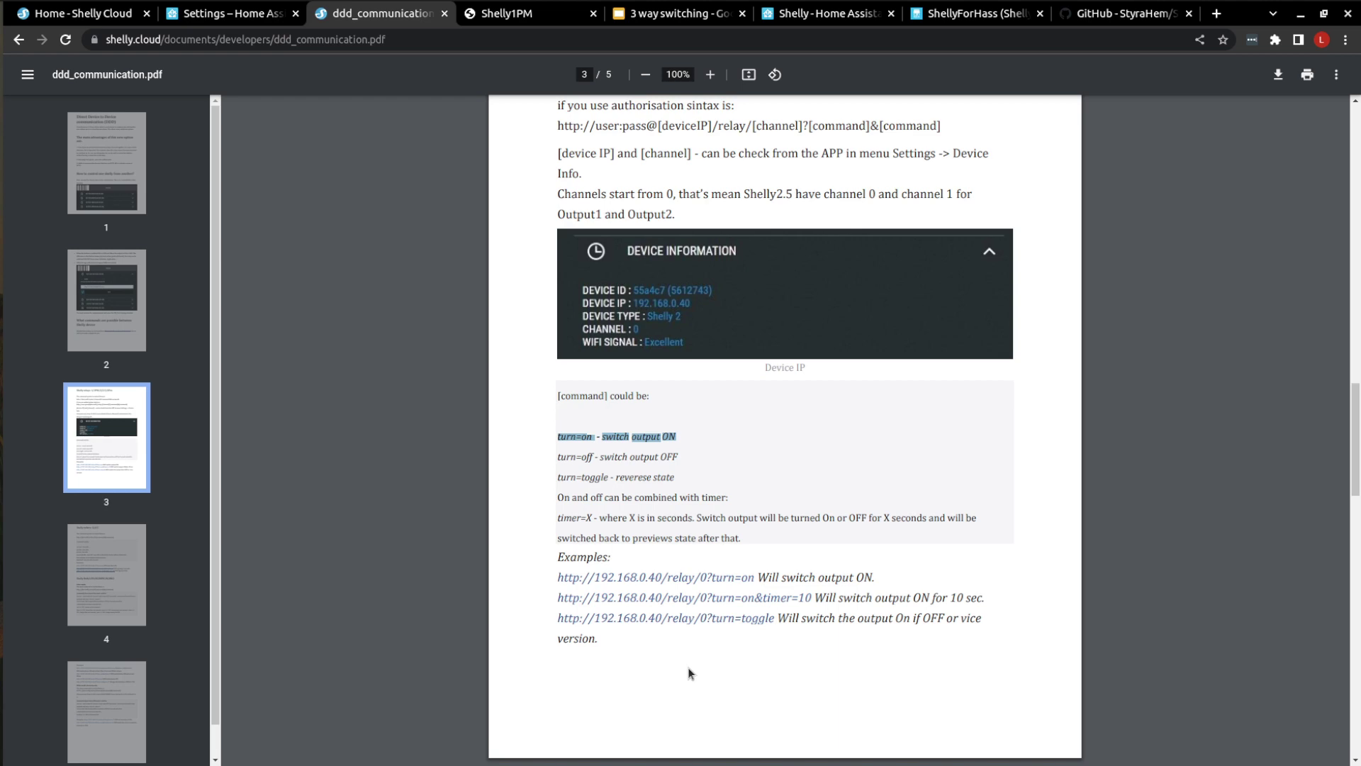
key("ctrl+plus")
key("ctrl+plus")
key("ctrl+plus")
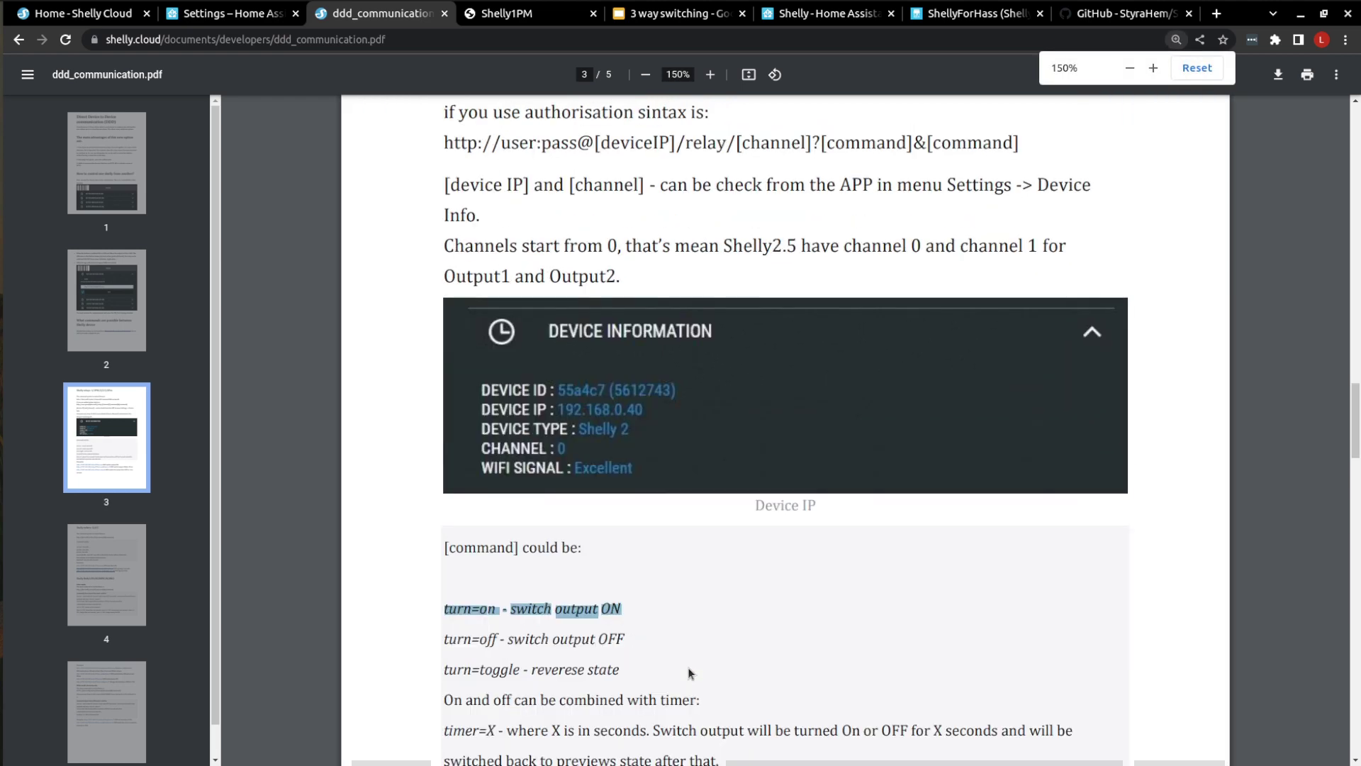
scroll(819, 484, "down", 5)
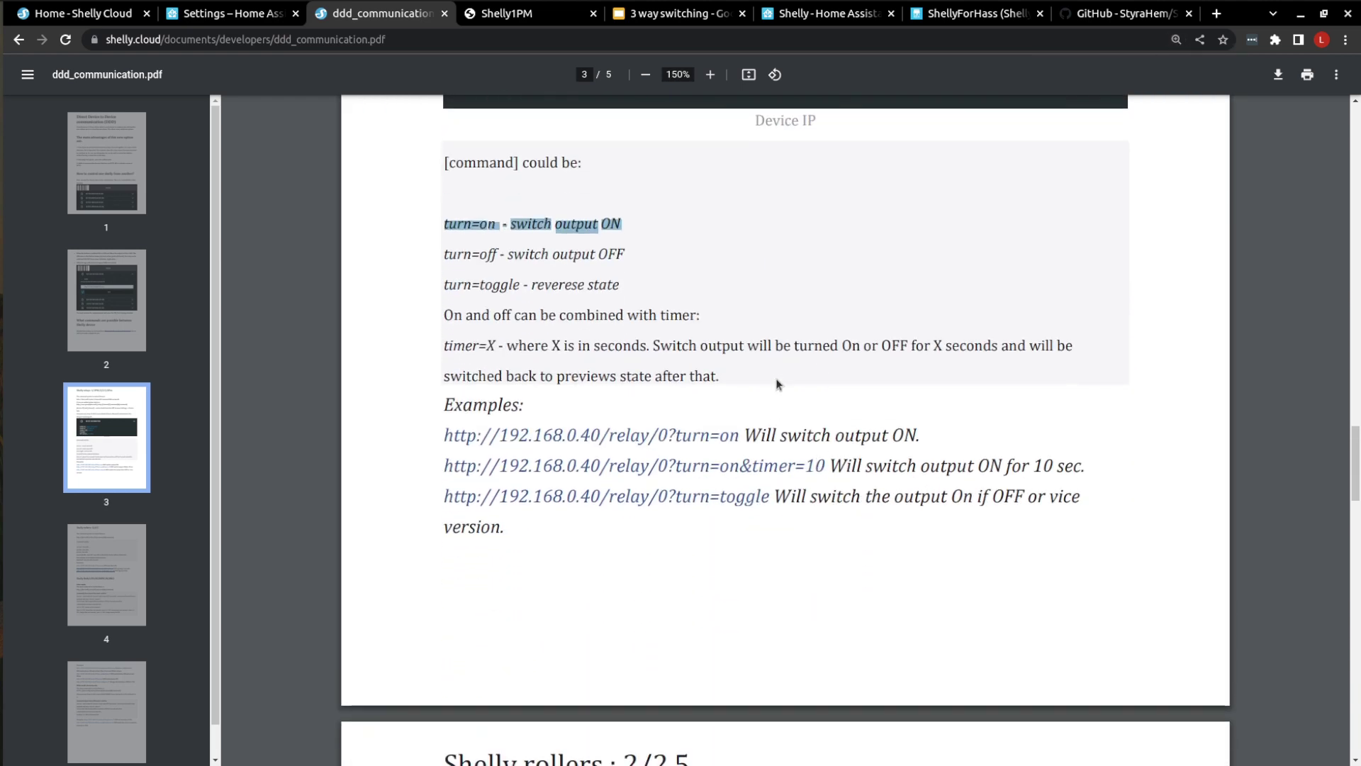
left_click(769, 359)
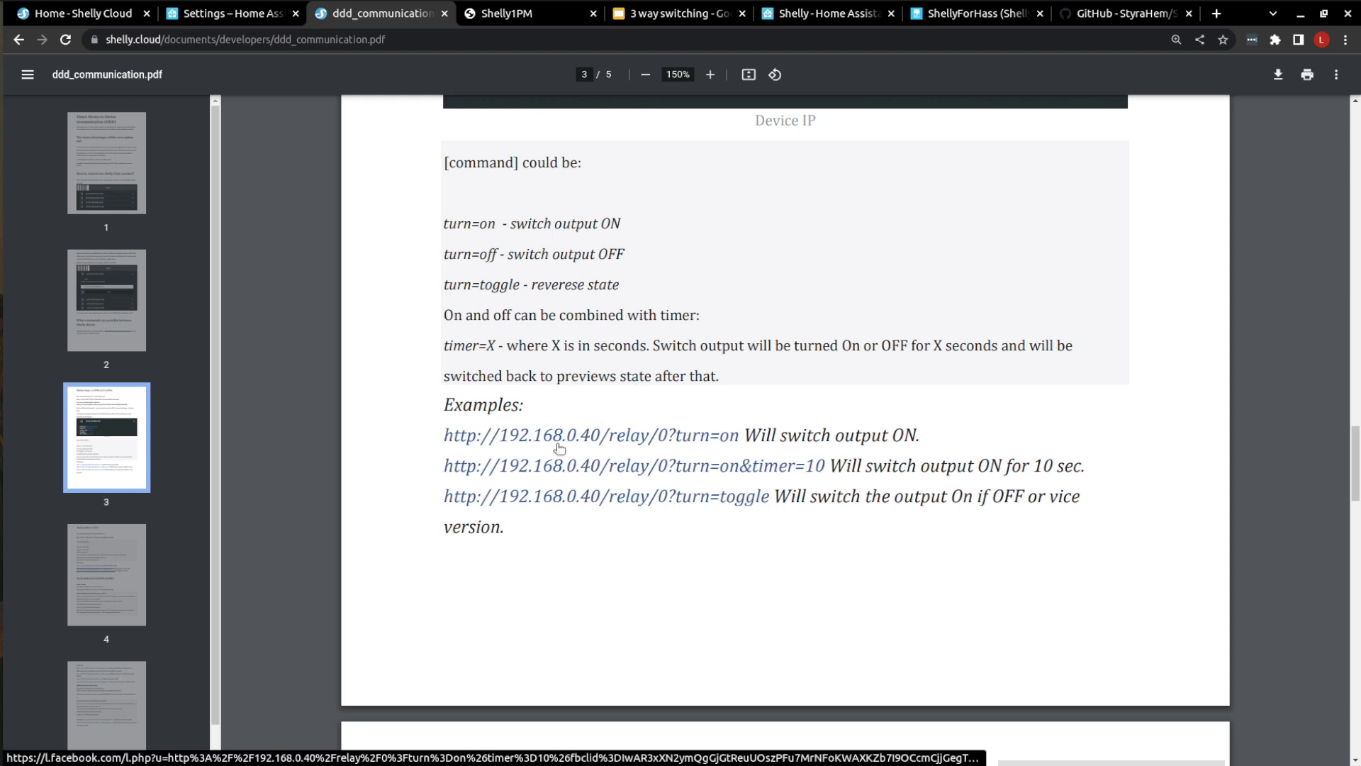
left_click(535, 21)
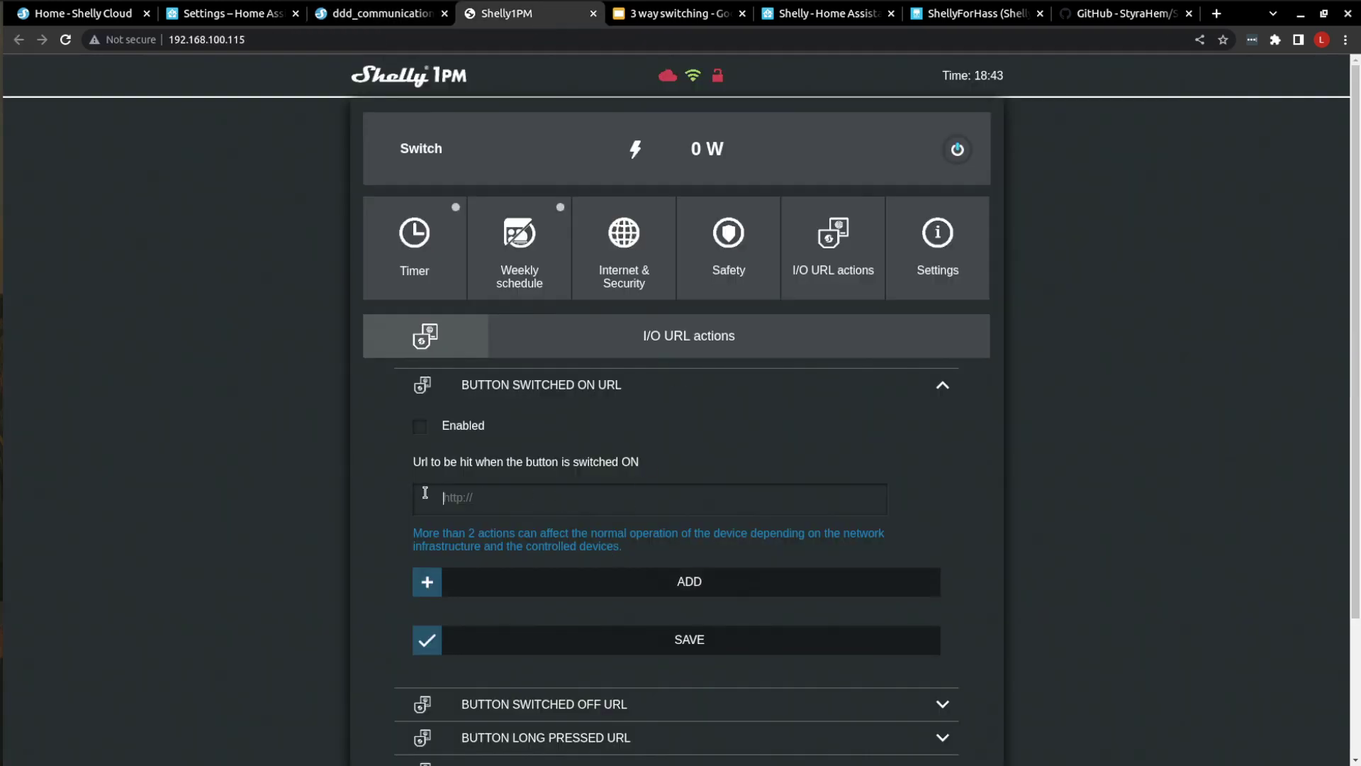
Step: Return to the '3 way switching' slides showing slide 3's two-switch lamp circuit
left_click(673, 14)
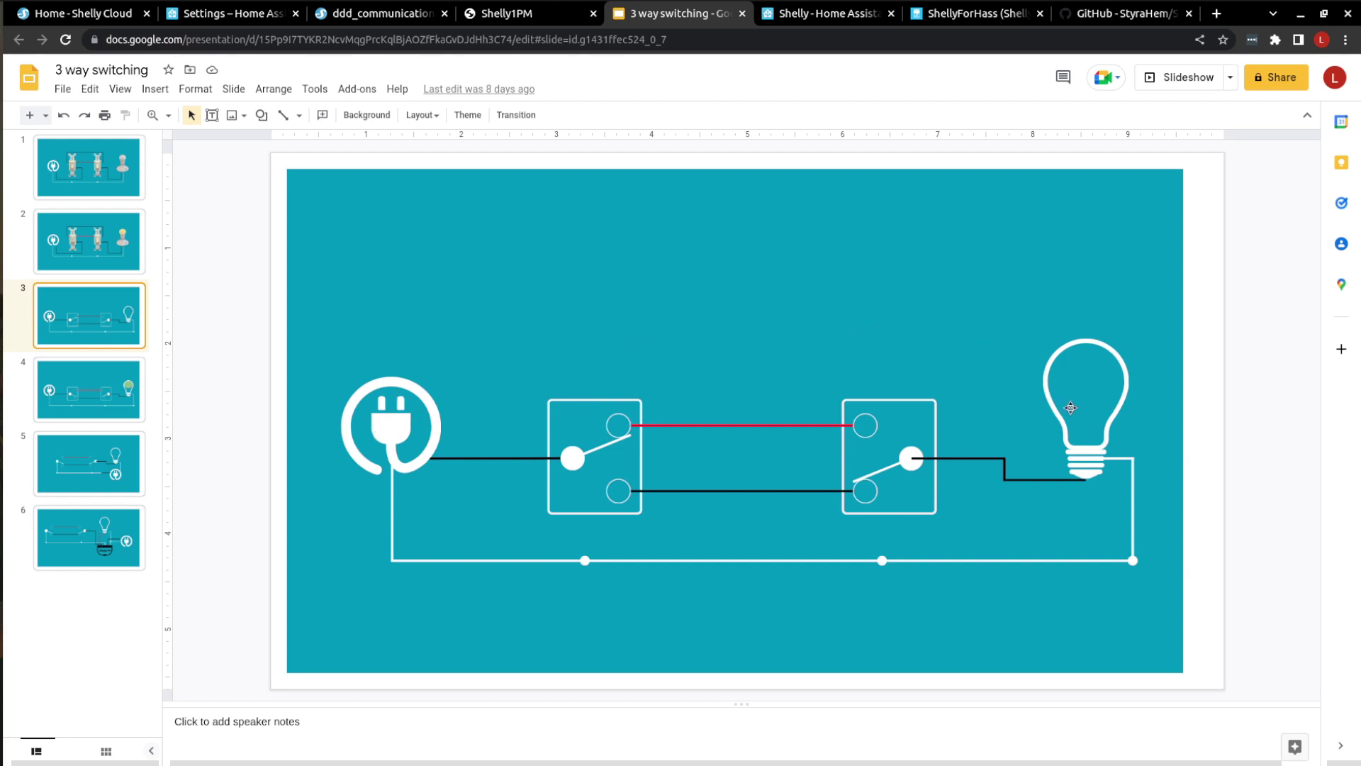
Step: Show slide 6, the two-switch circuit wired through the Shelly 1PM's SW, L, L1 and N terminals
left_click(93, 547)
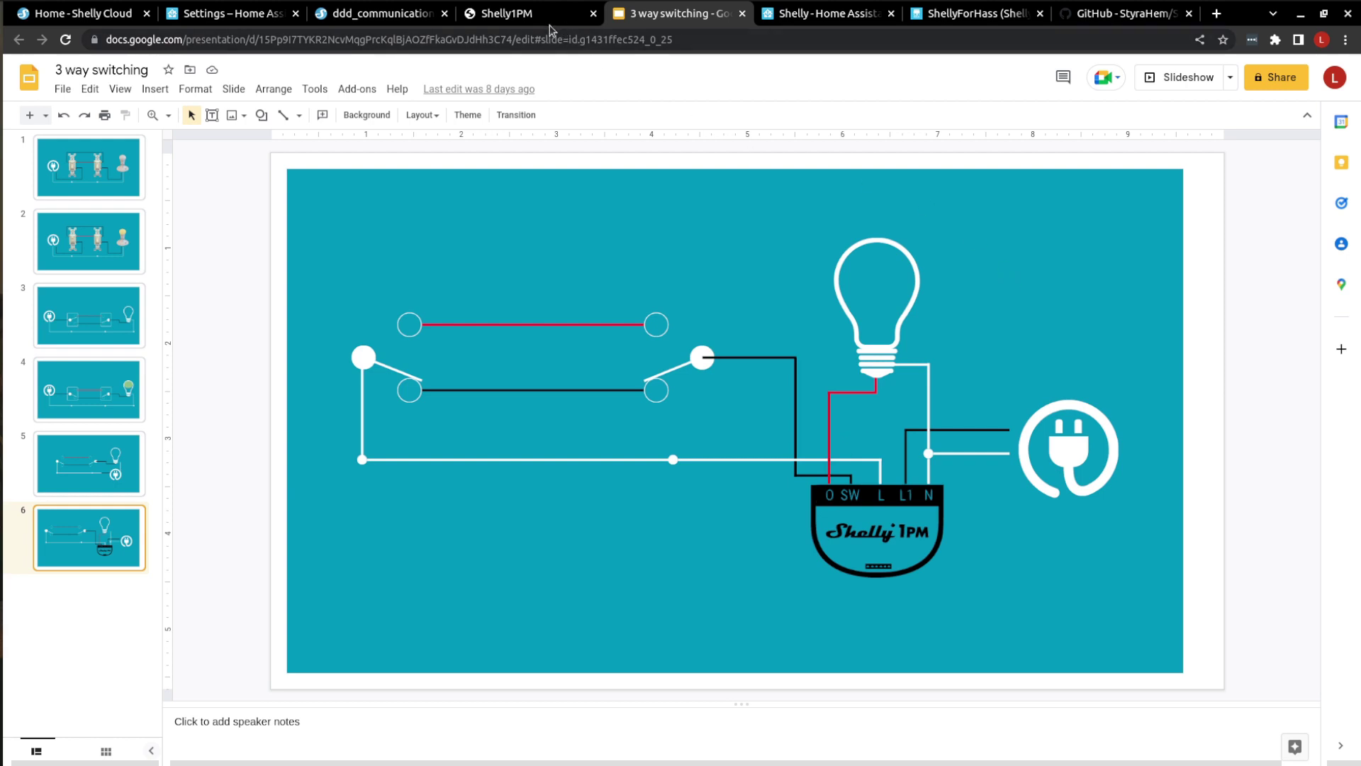
left_click(525, 16)
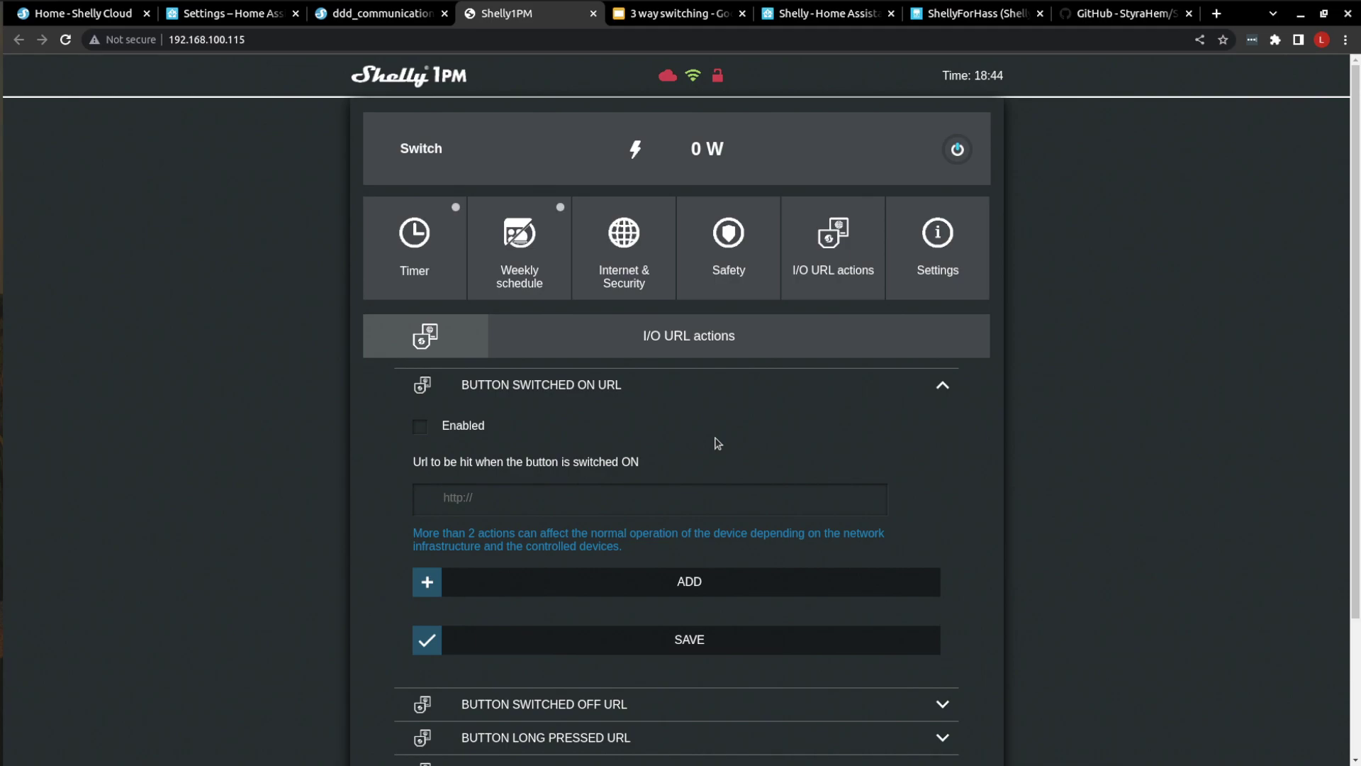
key("ctrl+Tab")
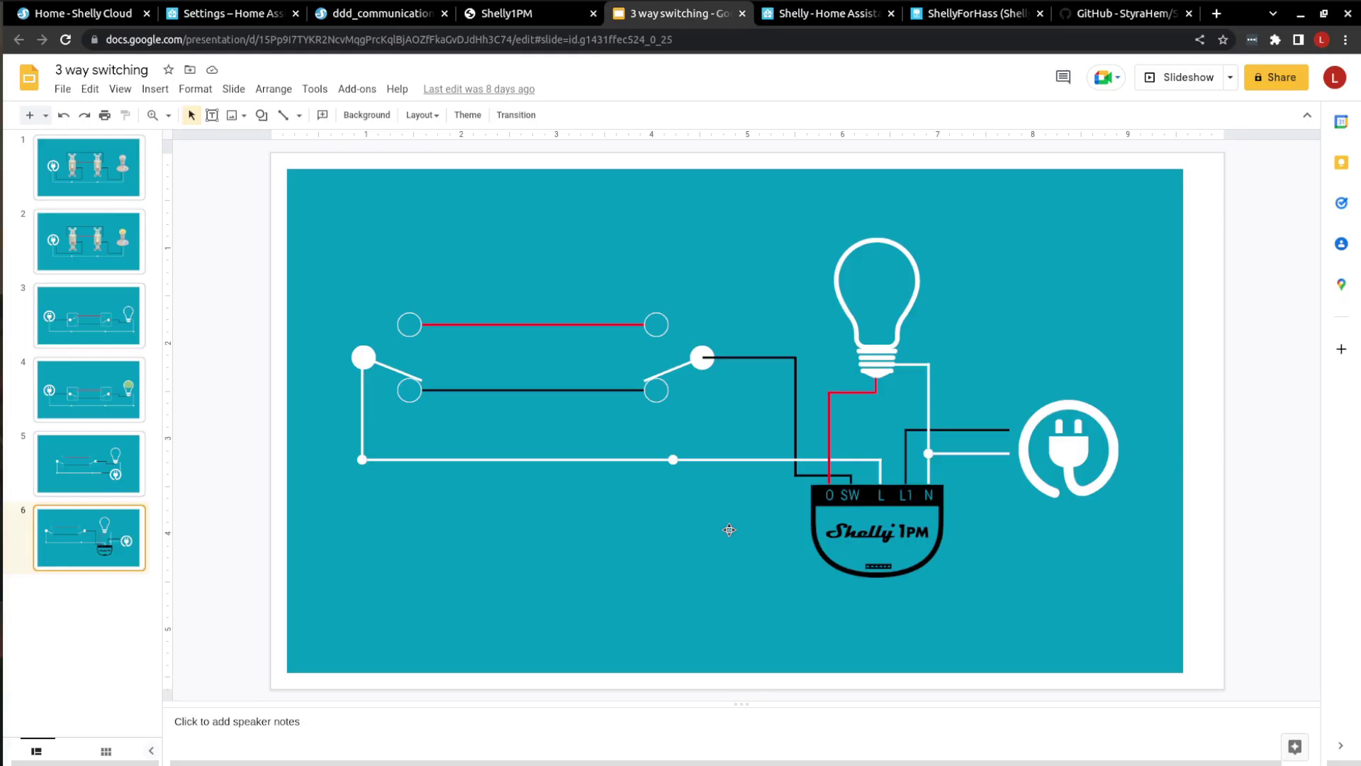